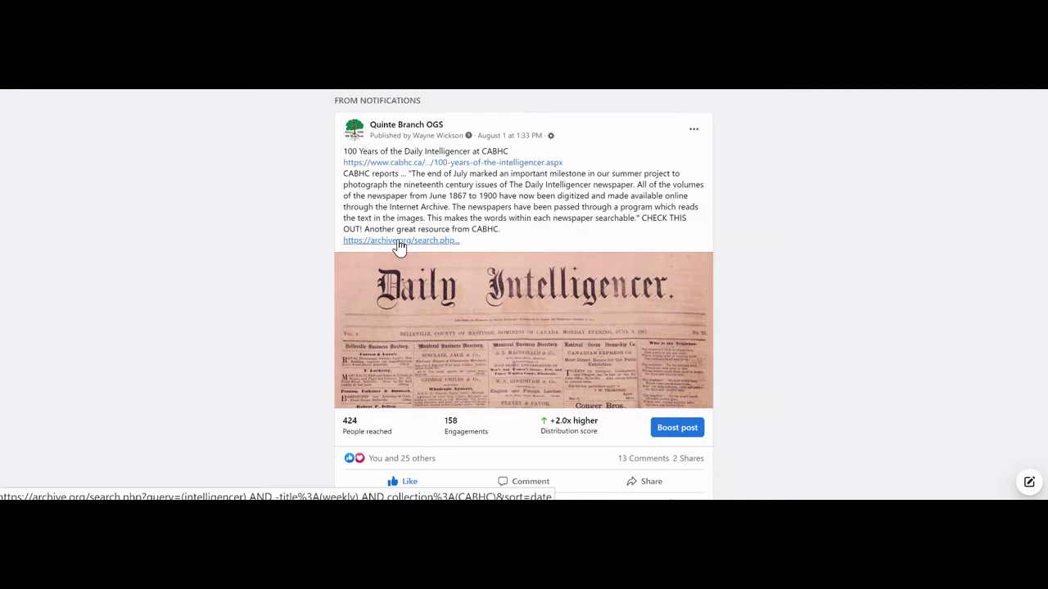
Follow the archive.org search link in the Quinte Branch OGS post and open the Advanced Search form
{"action": "left_click", "coordinate": [398, 240]}
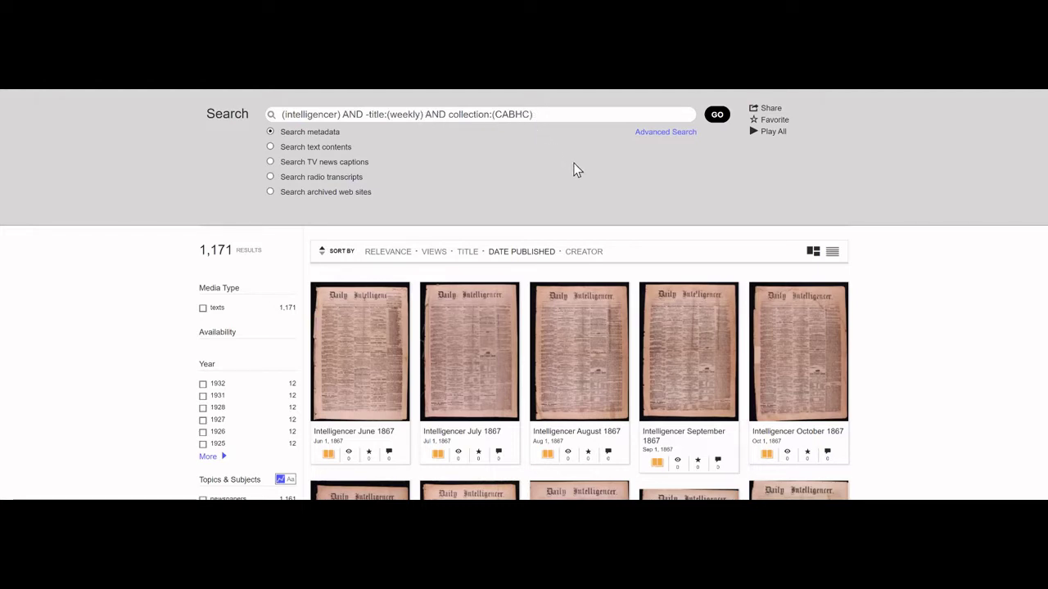
{"action": "left_click", "coordinate": [661, 133]}
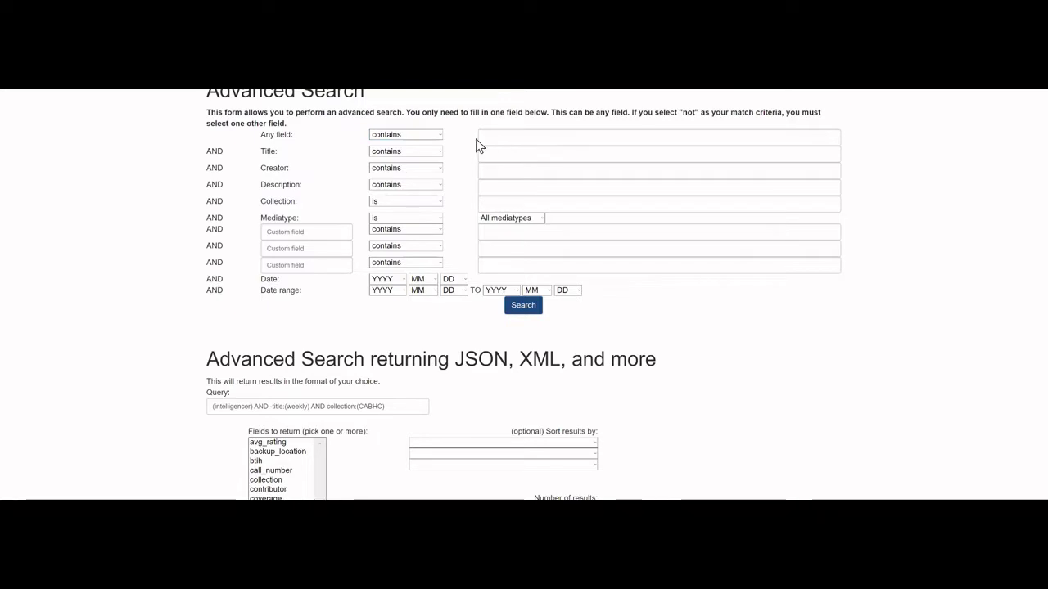
Run an advanced search for any field containing Intelligencer, title not containing weekly, and collection CABHC
{"action": "left_click", "coordinate": [506, 136]}
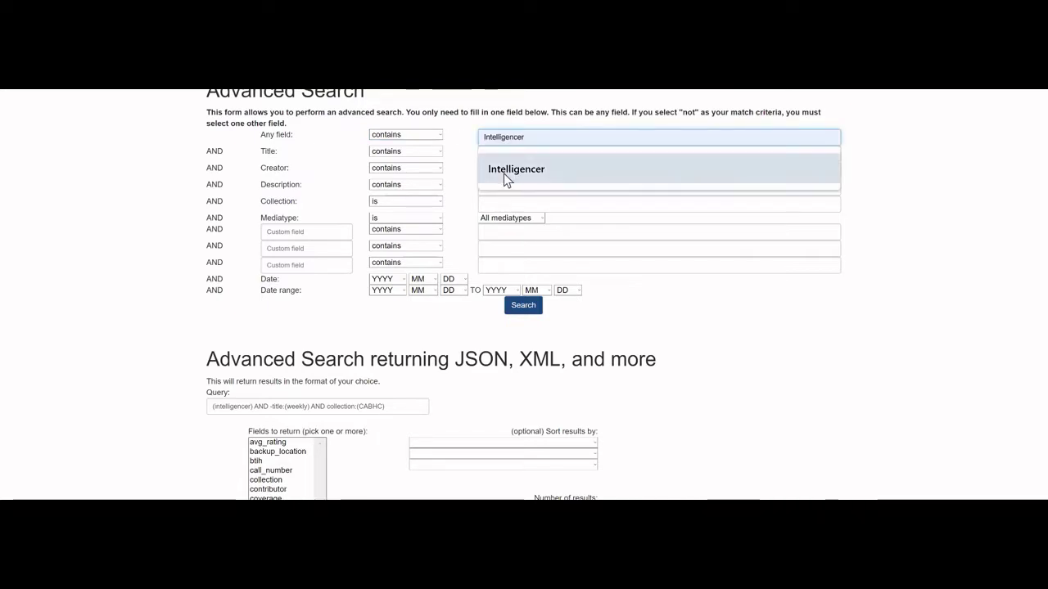
{"action": "left_click", "coordinate": [504, 171]}
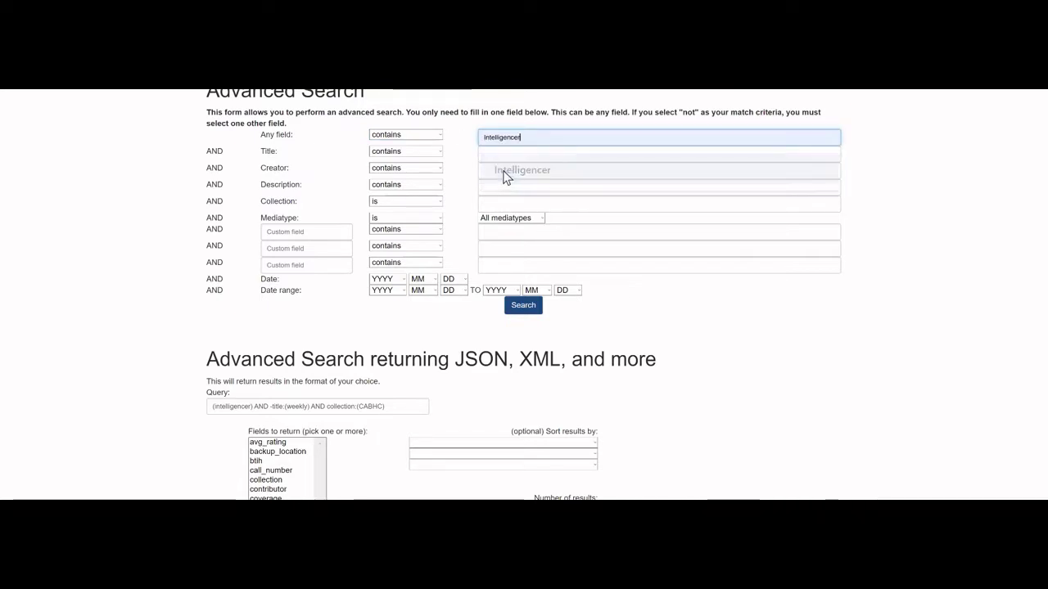
{"action": "left_click", "coordinate": [437, 152]}
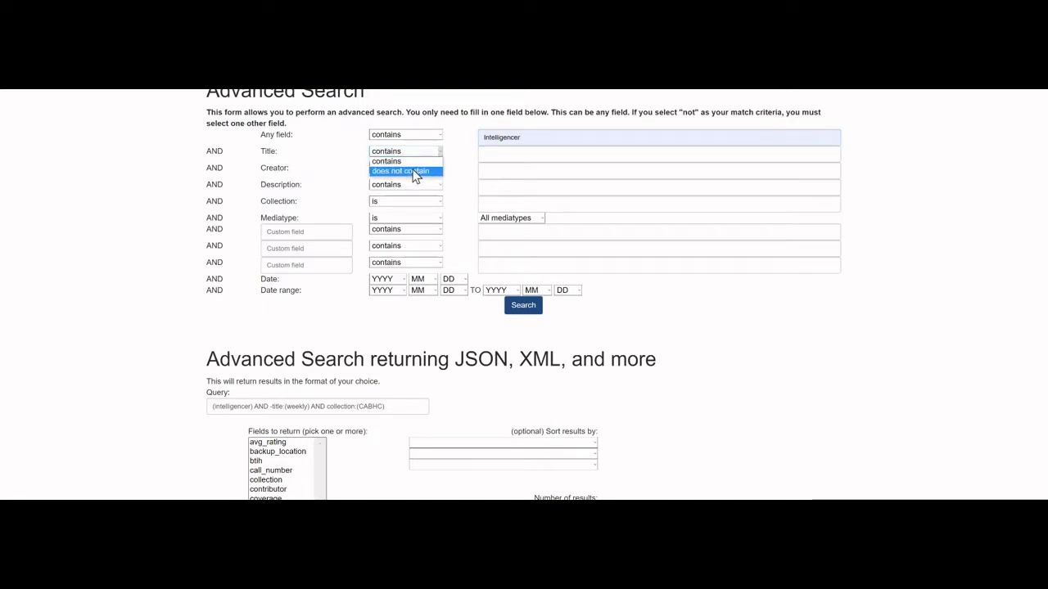
{"action": "left_click", "coordinate": [413, 174]}
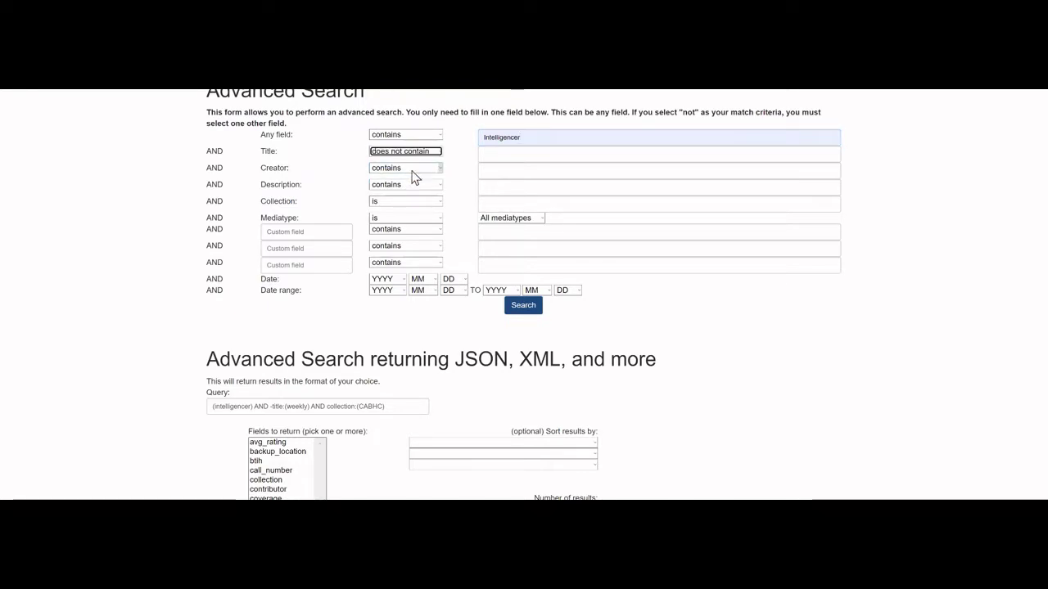
{"action": "left_click", "coordinate": [503, 153]}
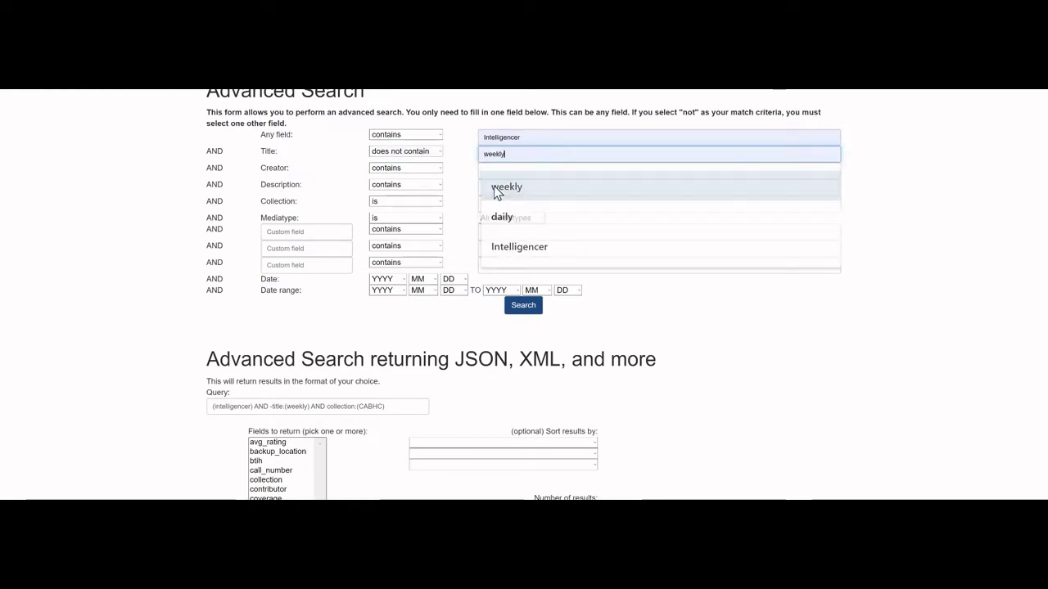
{"action": "left_click", "coordinate": [494, 186]}
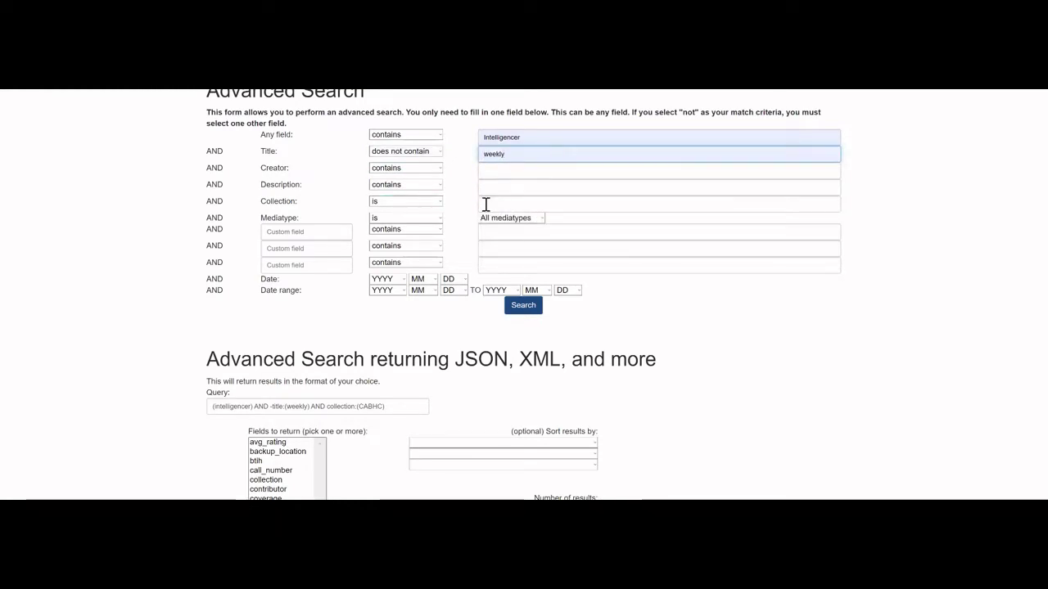
{"action": "left_click", "coordinate": [485, 204]}
{"action": "left_click", "coordinate": [493, 235]}
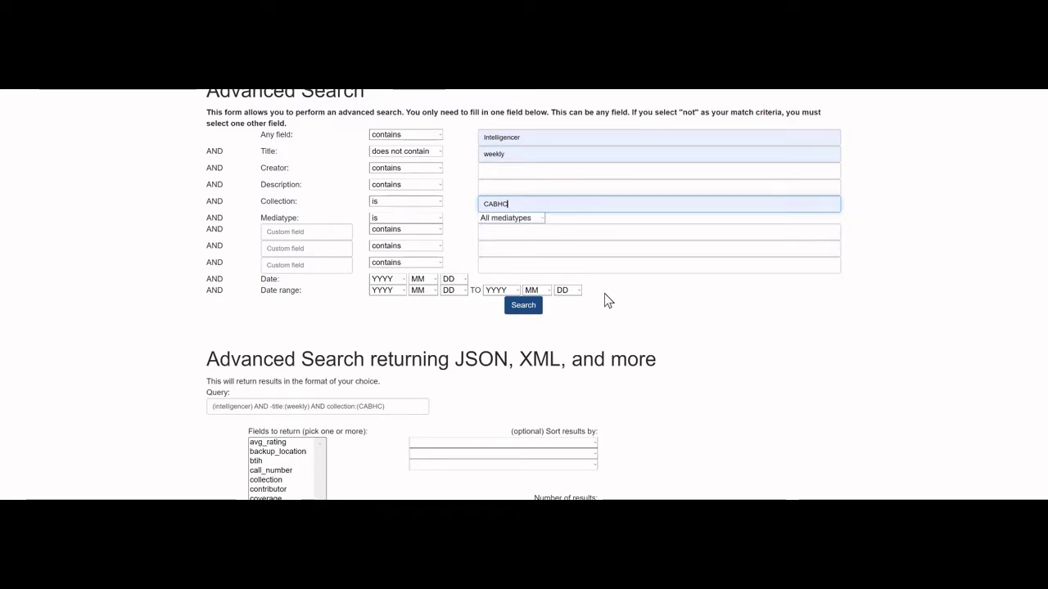
{"action": "left_click", "coordinate": [523, 311]}
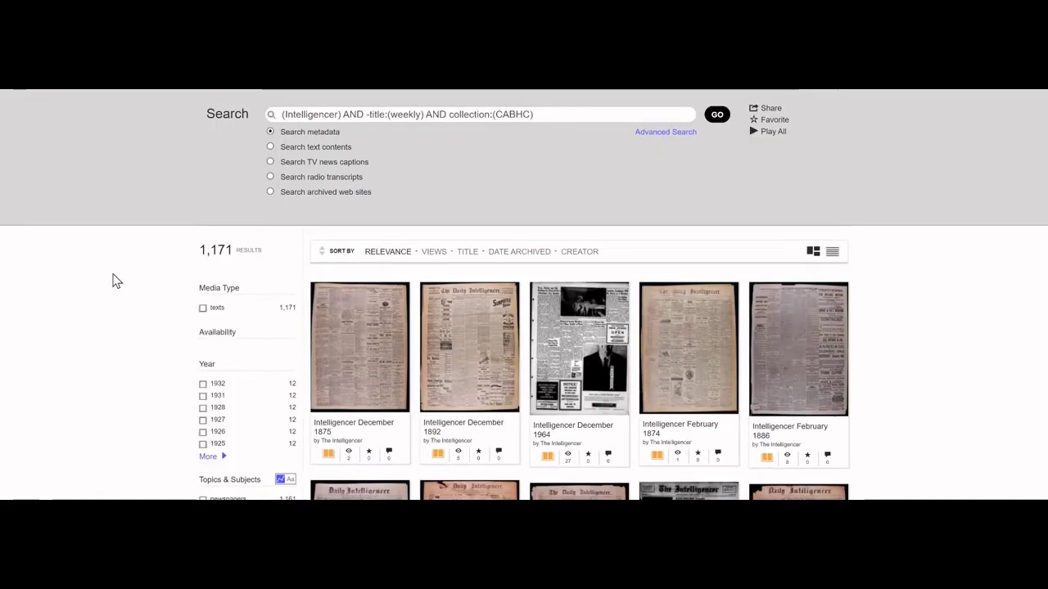
Sort the search results by date published, with the oldest issues first
{"action": "scroll", "coordinate": [96, 286], "scroll_direction": "down", "scroll_amount": 1}
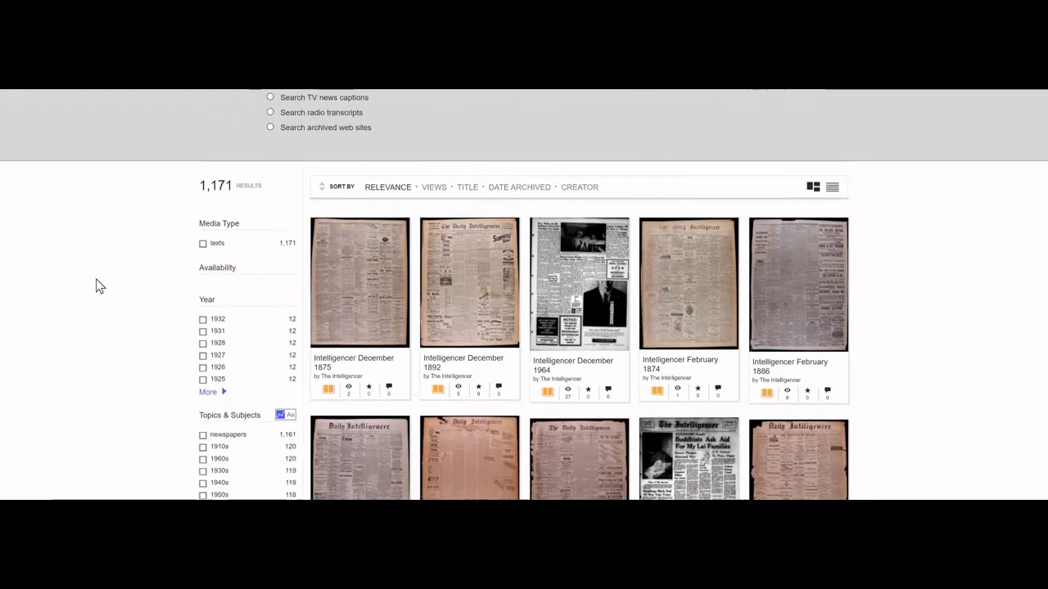
{"action": "scroll", "coordinate": [96, 286], "scroll_direction": "down", "scroll_amount": 1}
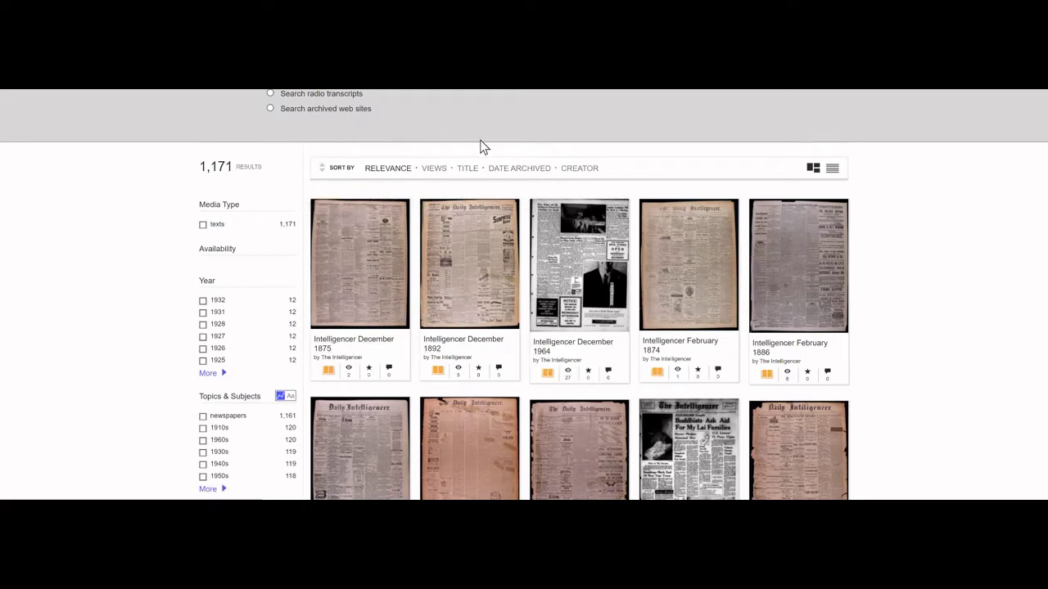
{"action": "mouse_move", "coordinate": [524, 174]}
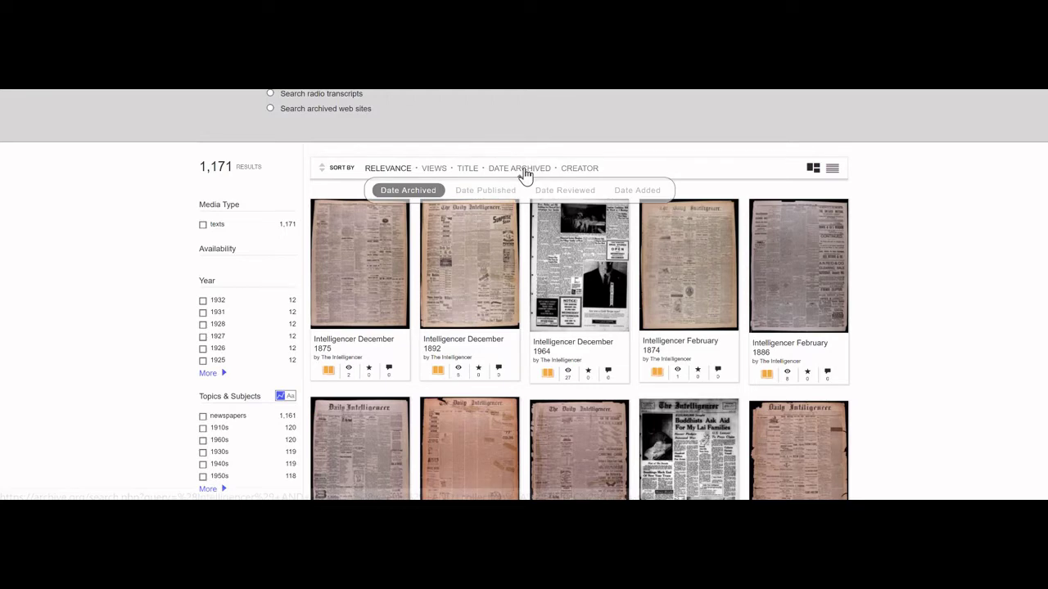
{"action": "left_click", "coordinate": [486, 191]}
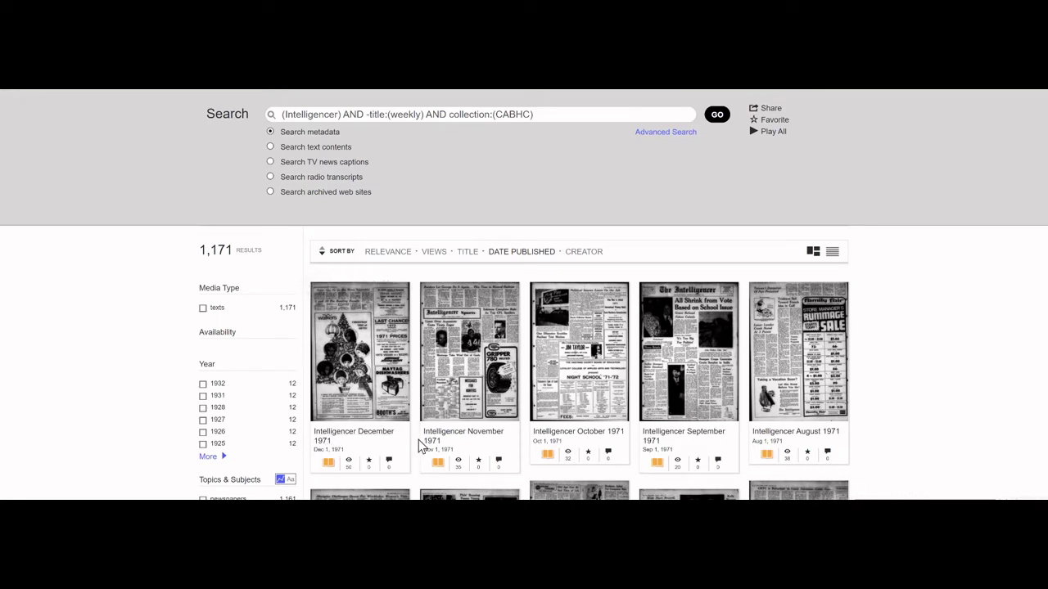
{"action": "left_click", "coordinate": [323, 252]}
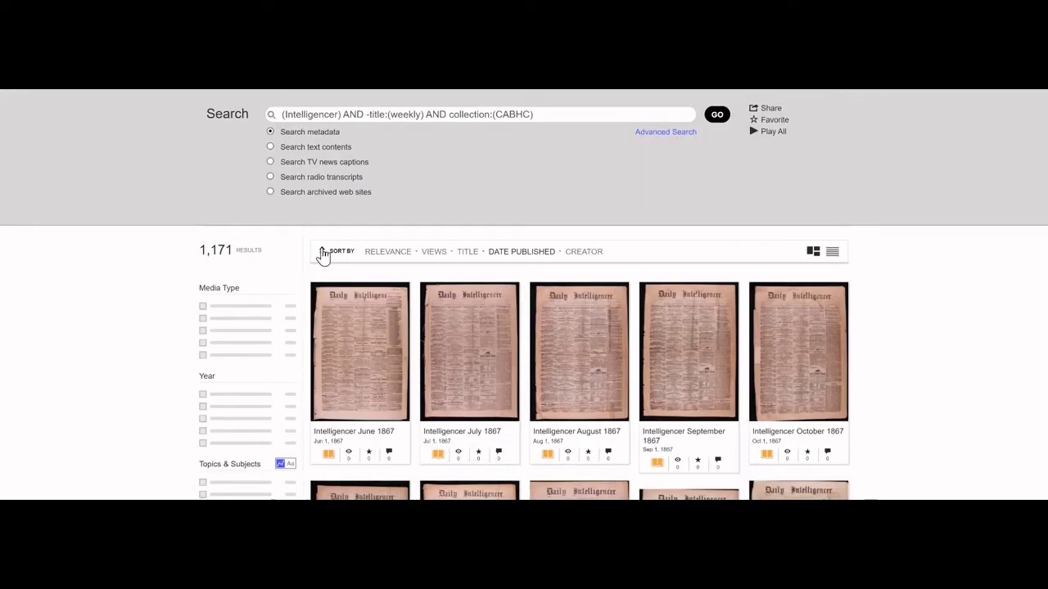
Look over the earliest Intelligencer issues and the filter categories available for the results
{"action": "scroll", "coordinate": [197, 356], "scroll_direction": "down", "scroll_amount": 2}
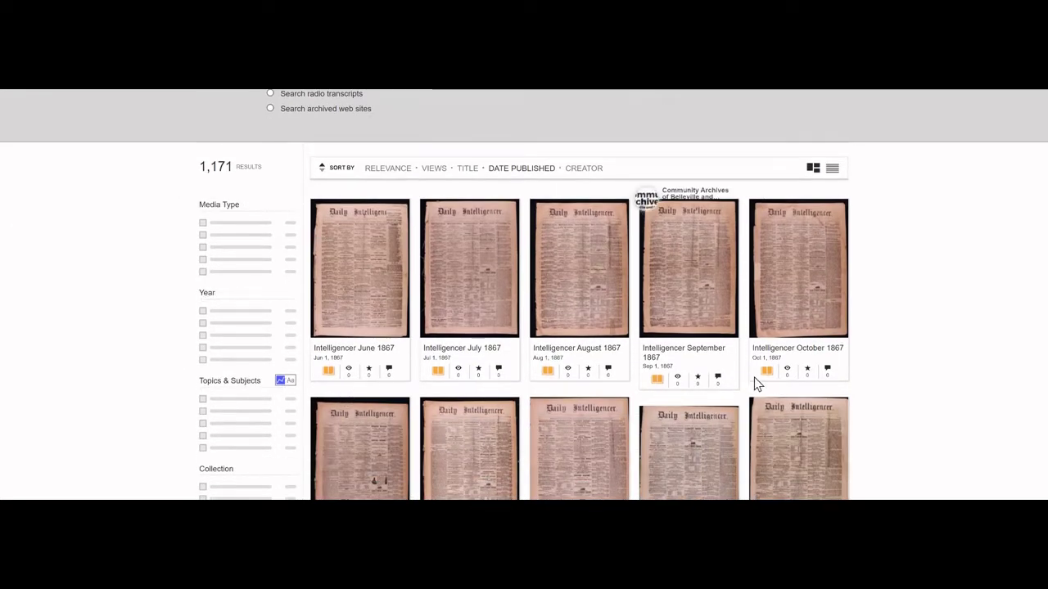
{"action": "scroll", "coordinate": [905, 426], "scroll_direction": "down", "scroll_amount": 1}
{"action": "scroll", "coordinate": [906, 433], "scroll_direction": "down", "scroll_amount": 2}
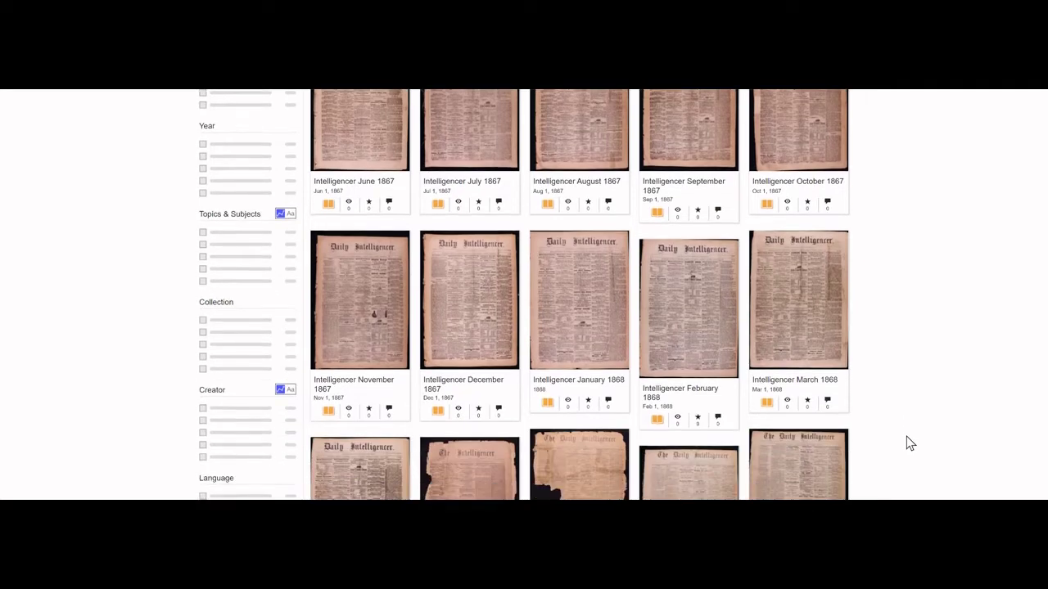
{"action": "scroll", "coordinate": [905, 439], "scroll_direction": "down", "scroll_amount": 1}
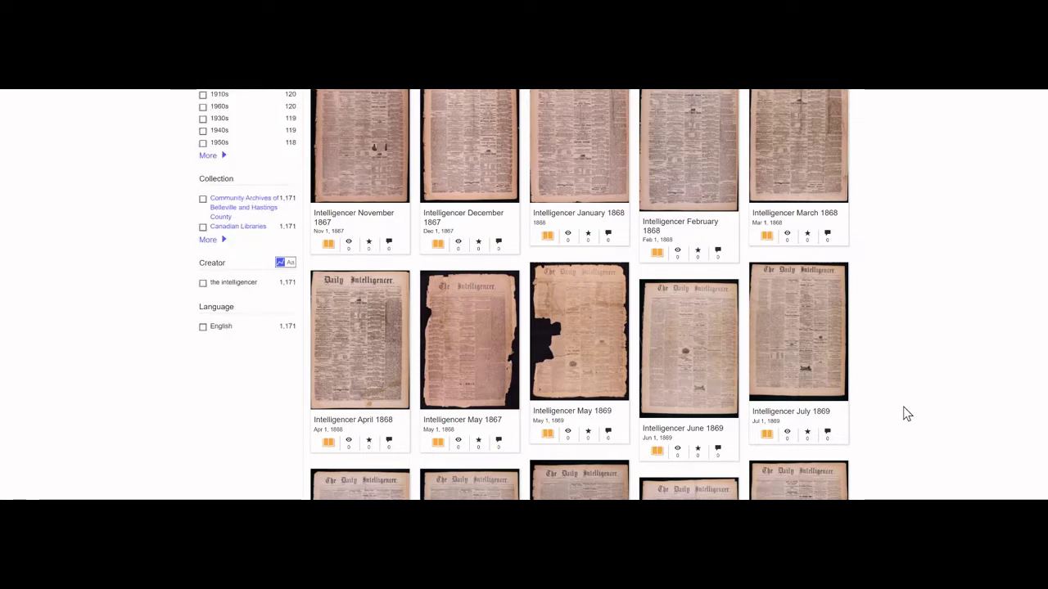
{"action": "scroll", "coordinate": [190, 210], "scroll_direction": "up", "scroll_amount": 5}
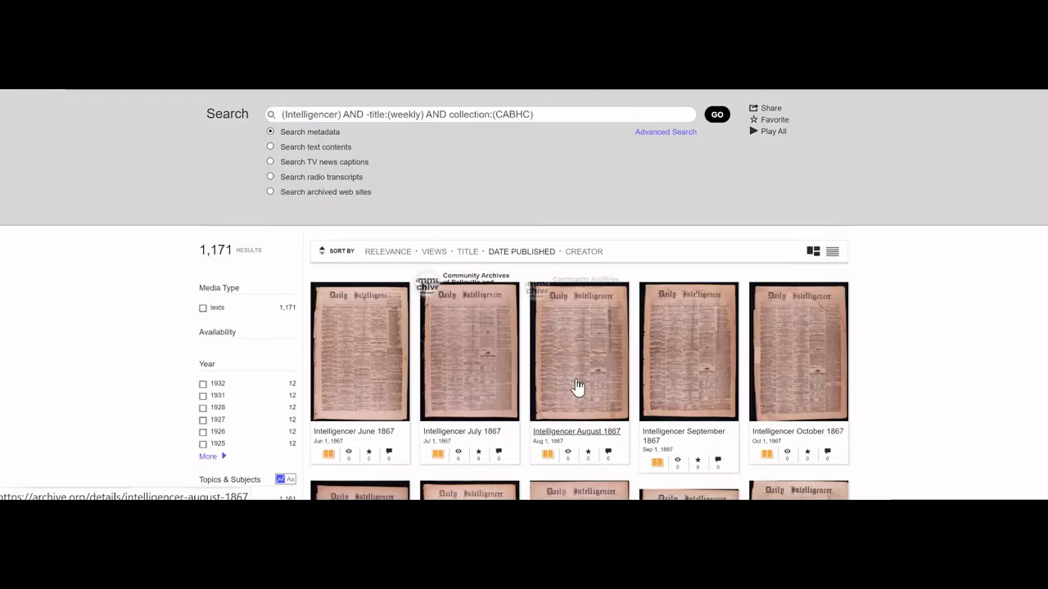
{"action": "scroll", "coordinate": [718, 422], "scroll_direction": "down", "scroll_amount": 5}
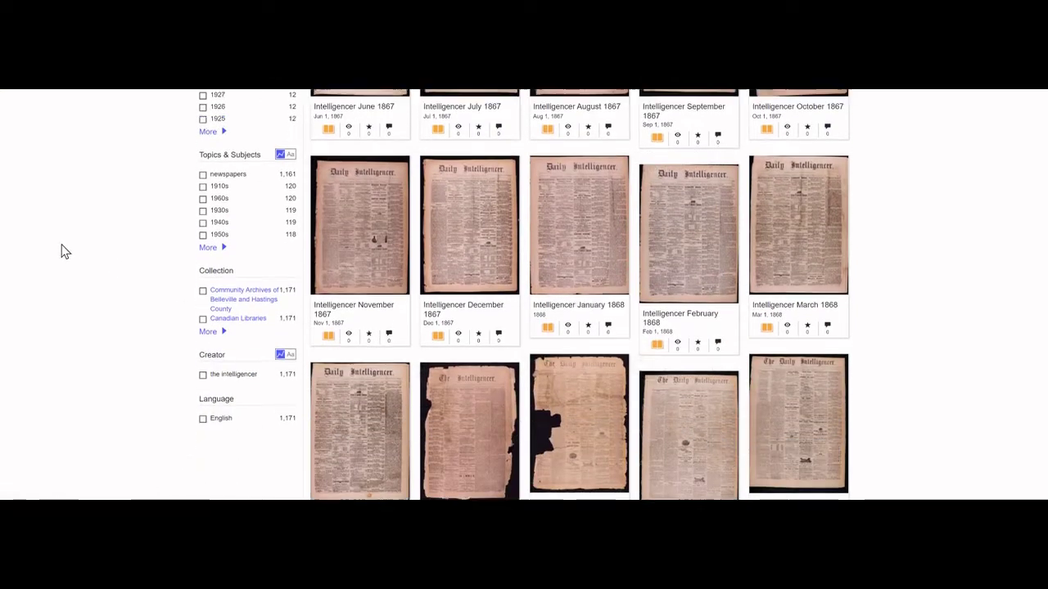
{"action": "scroll", "coordinate": [70, 250], "scroll_direction": "up", "scroll_amount": 3}
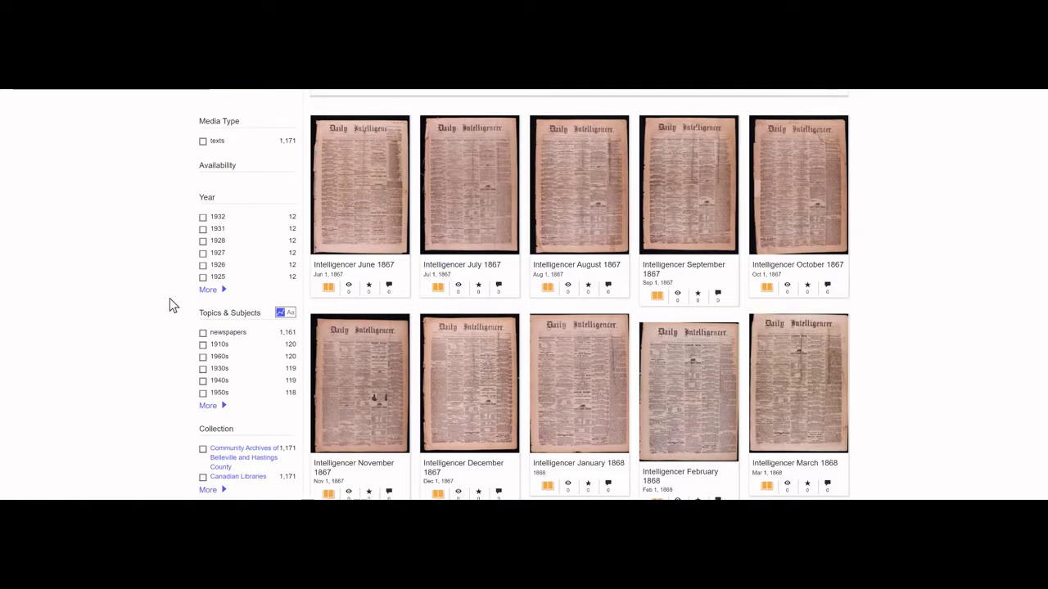
Filter the results to the year 1871 and look over that year's monthly issues
{"action": "left_click", "coordinate": [222, 291]}
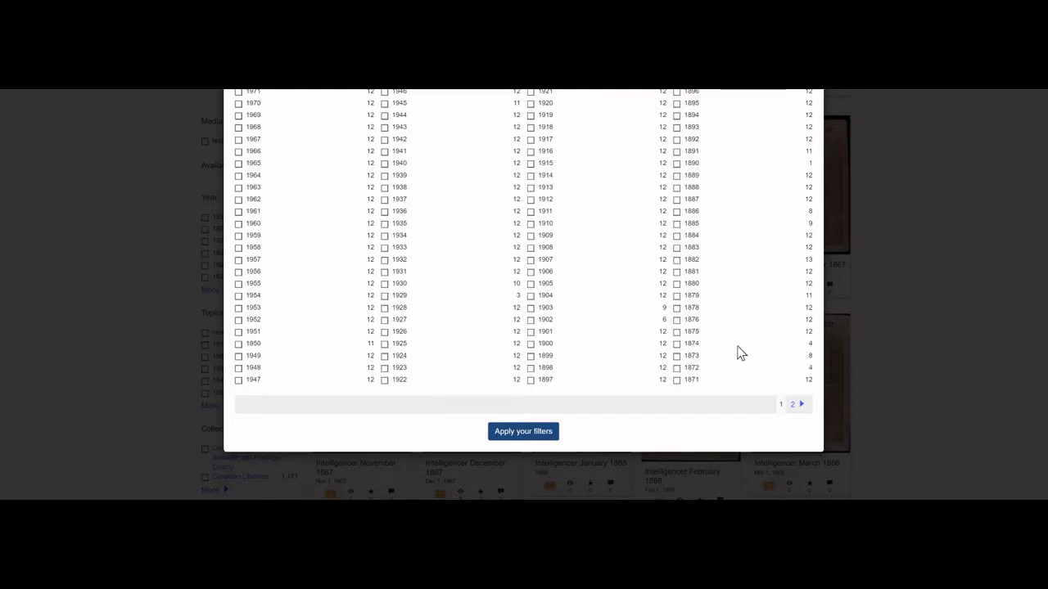
{"action": "left_click", "coordinate": [676, 381]}
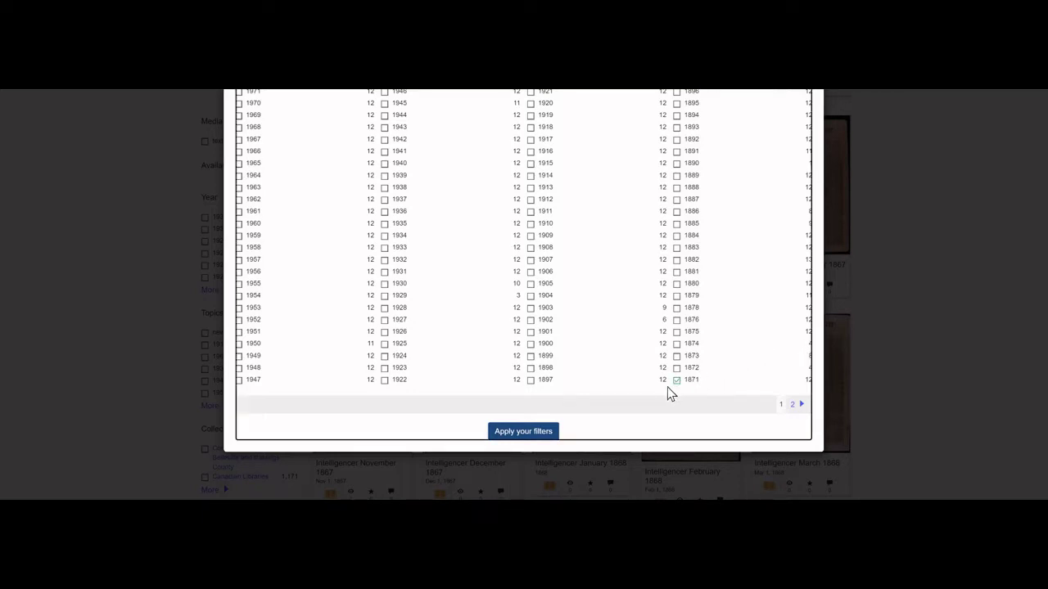
{"action": "left_click", "coordinate": [519, 436]}
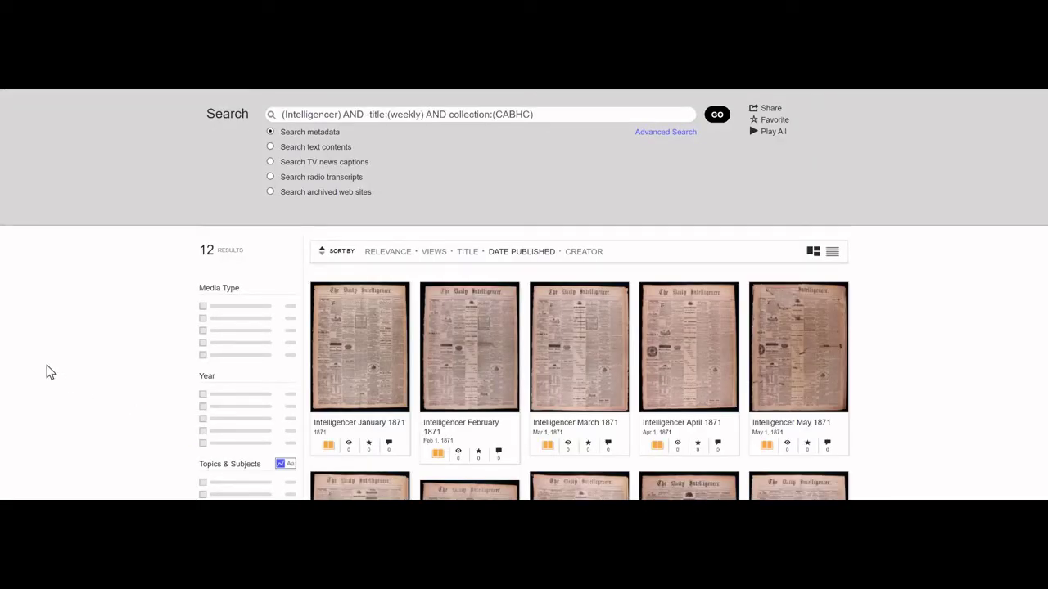
{"action": "scroll", "coordinate": [81, 365], "scroll_direction": "down", "scroll_amount": 2}
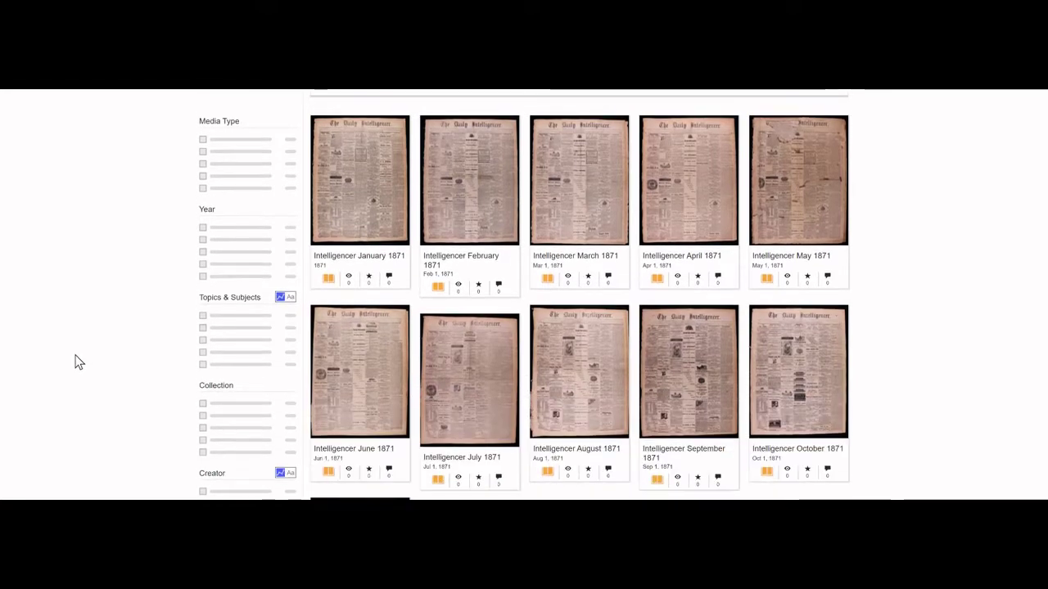
{"action": "scroll", "coordinate": [80, 363], "scroll_direction": "down", "scroll_amount": 1}
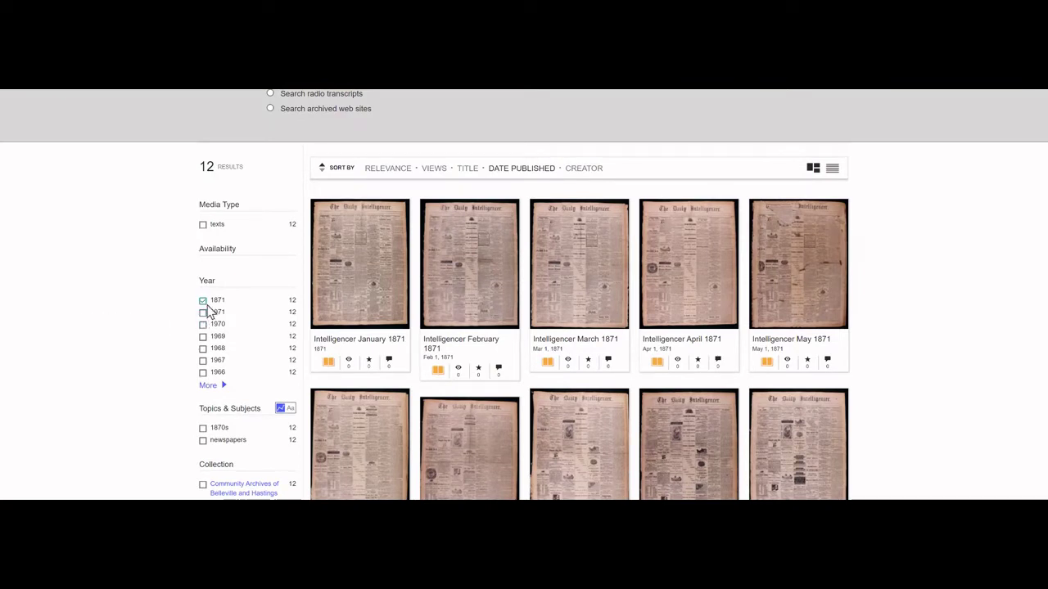
Remove the 1871 year filter and apply the change to the results
{"action": "left_click", "coordinate": [224, 386]}
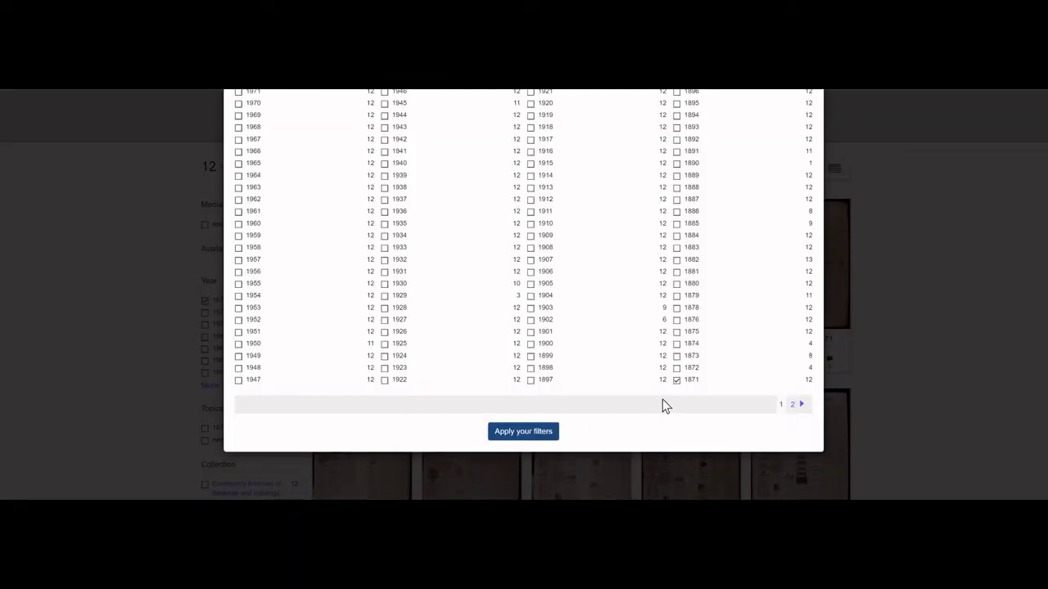
{"action": "left_click", "coordinate": [676, 381]}
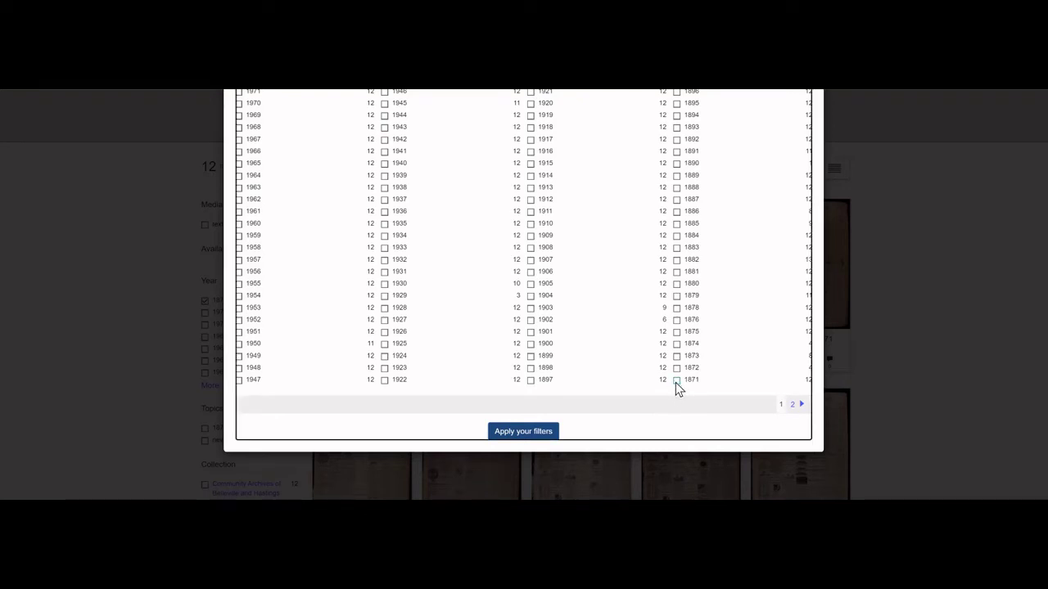
{"action": "left_click", "coordinate": [524, 434]}
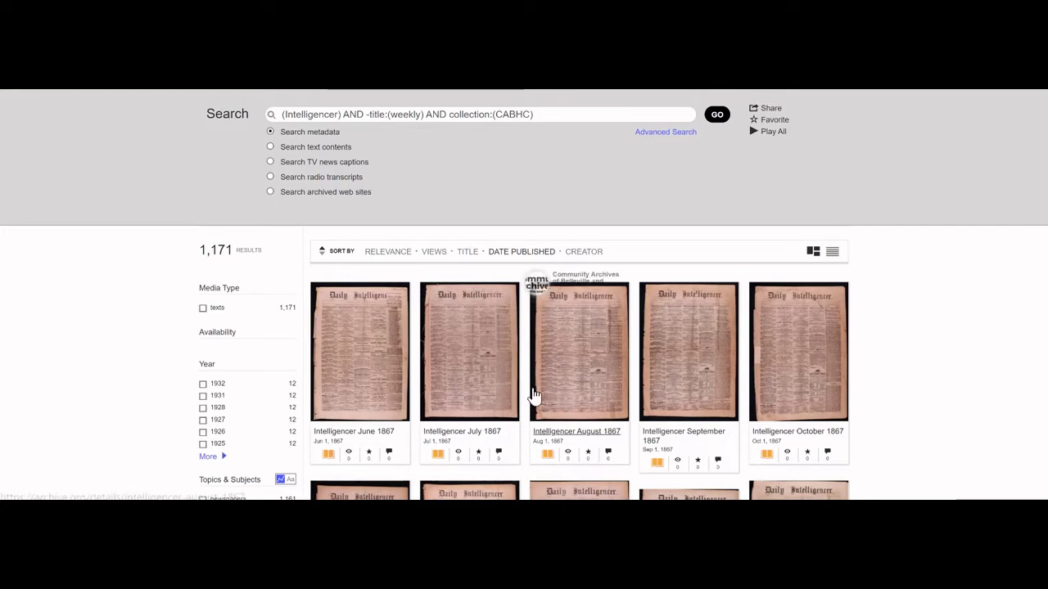
Browse the date-sorted Intelligencer issues from 1867 through the late 1870s and return to the start of the results
{"action": "scroll", "coordinate": [536, 401], "scroll_direction": "down", "scroll_amount": 1}
{"action": "scroll", "coordinate": [542, 409], "scroll_direction": "down", "scroll_amount": 6}
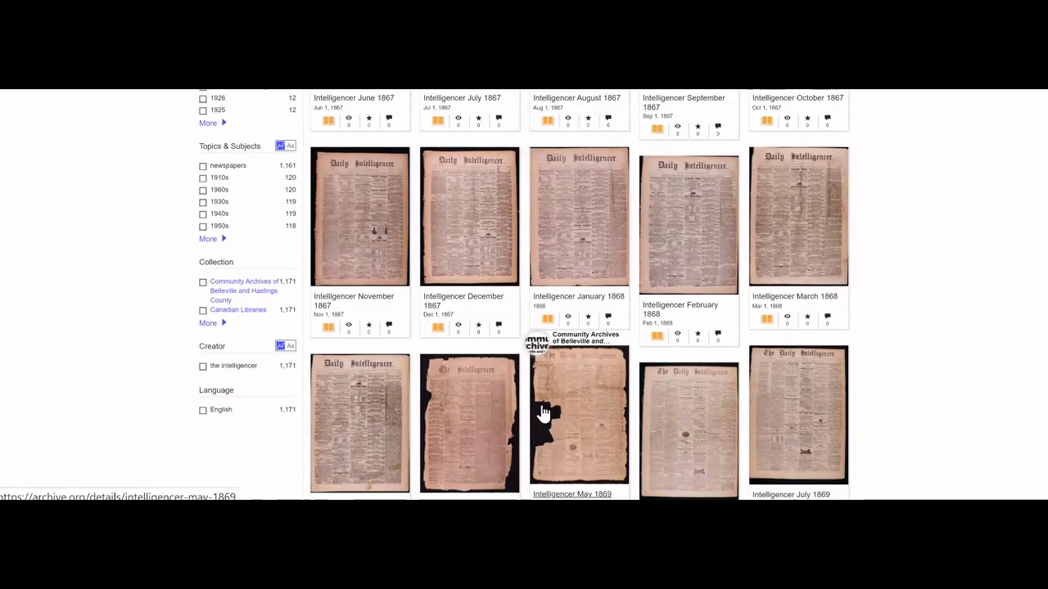
{"action": "scroll", "coordinate": [549, 417], "scroll_direction": "down", "scroll_amount": 8}
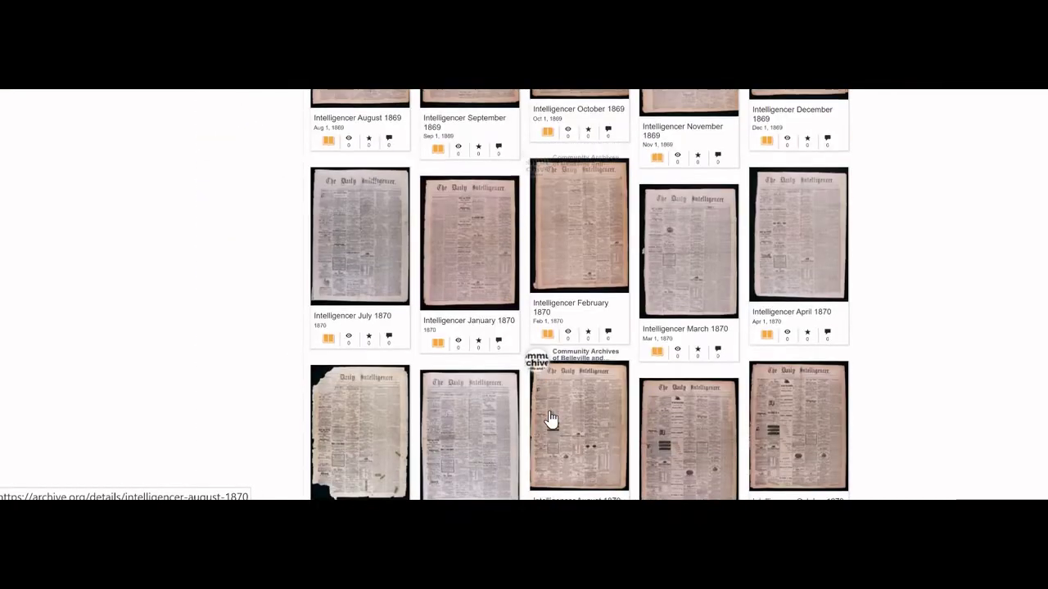
{"action": "scroll", "coordinate": [552, 417], "scroll_direction": "down", "scroll_amount": 8}
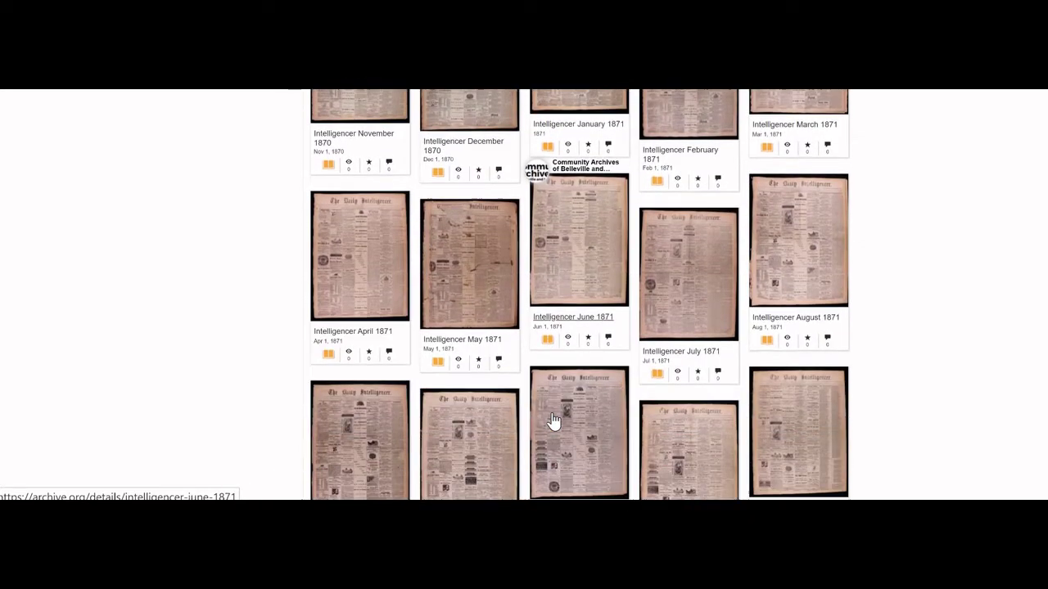
{"action": "scroll", "coordinate": [557, 422], "scroll_direction": "down", "scroll_amount": 1}
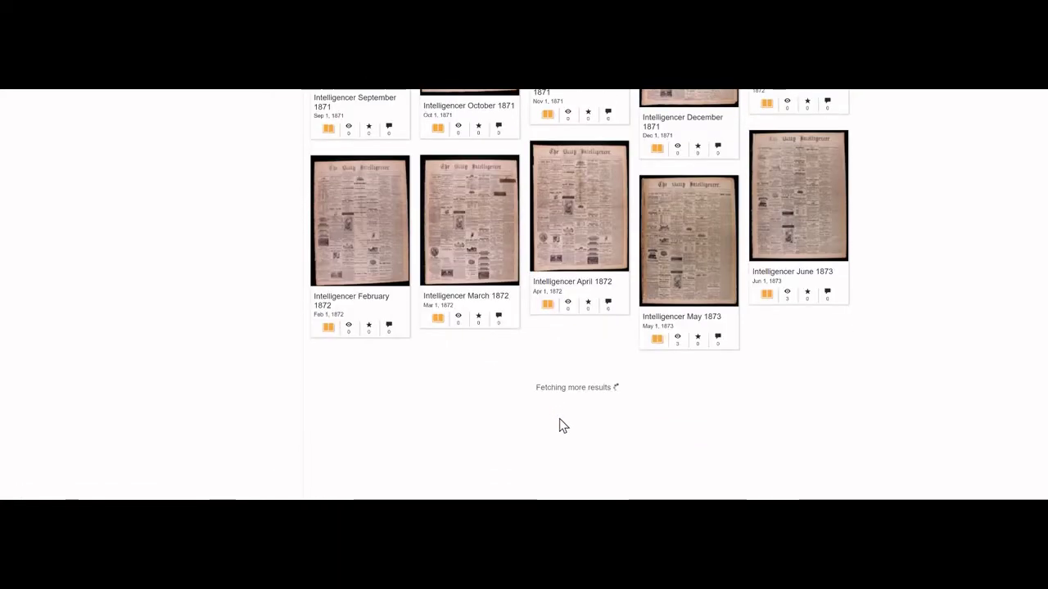
{"action": "scroll", "coordinate": [561, 424], "scroll_direction": "down", "scroll_amount": 15}
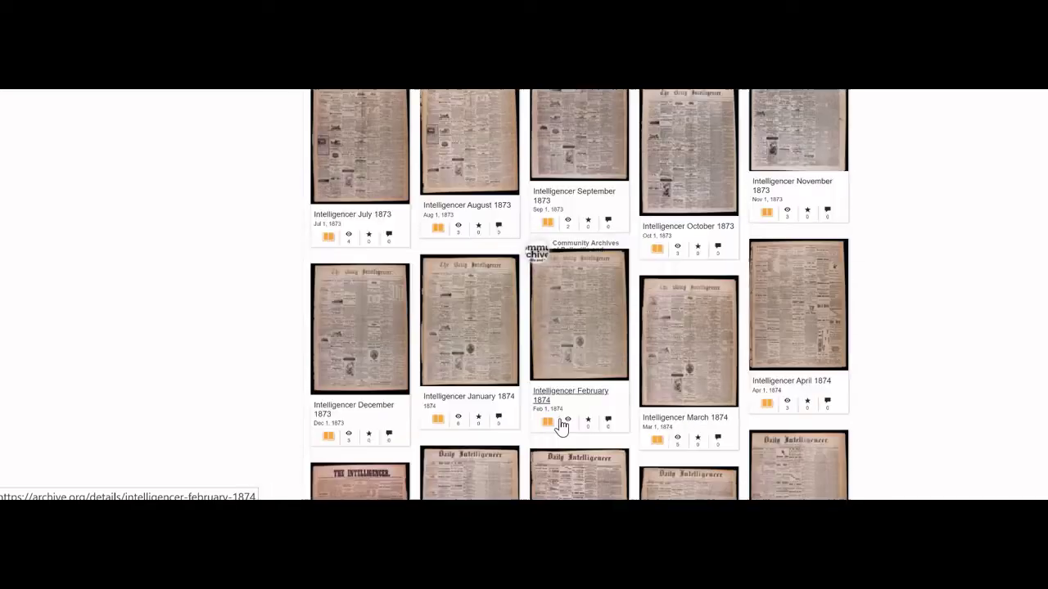
{"action": "scroll", "coordinate": [563, 424], "scroll_direction": "down", "scroll_amount": 15}
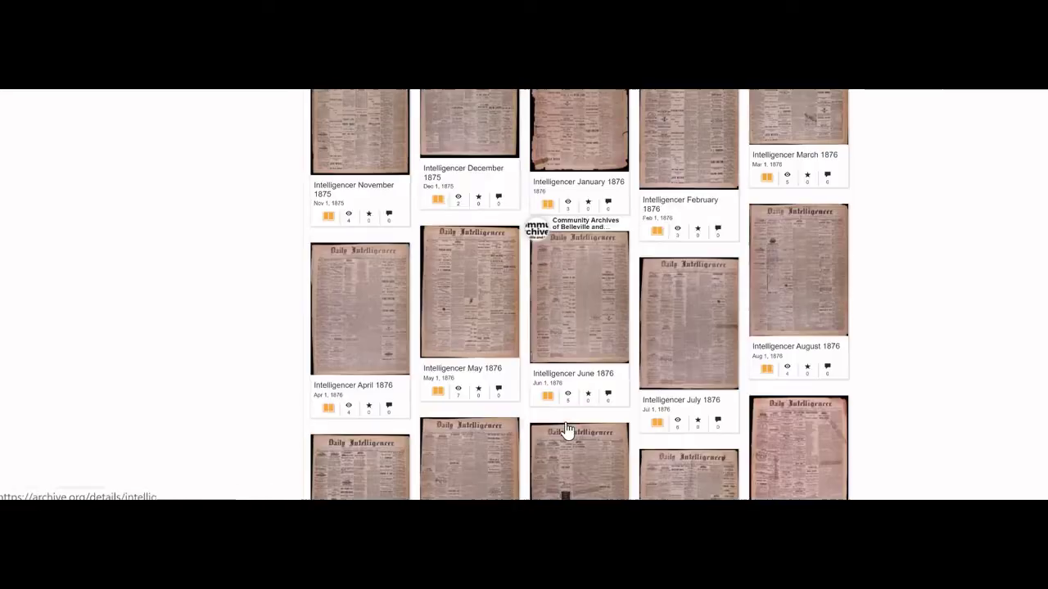
{"action": "scroll", "coordinate": [567, 434], "scroll_direction": "down", "scroll_amount": 5}
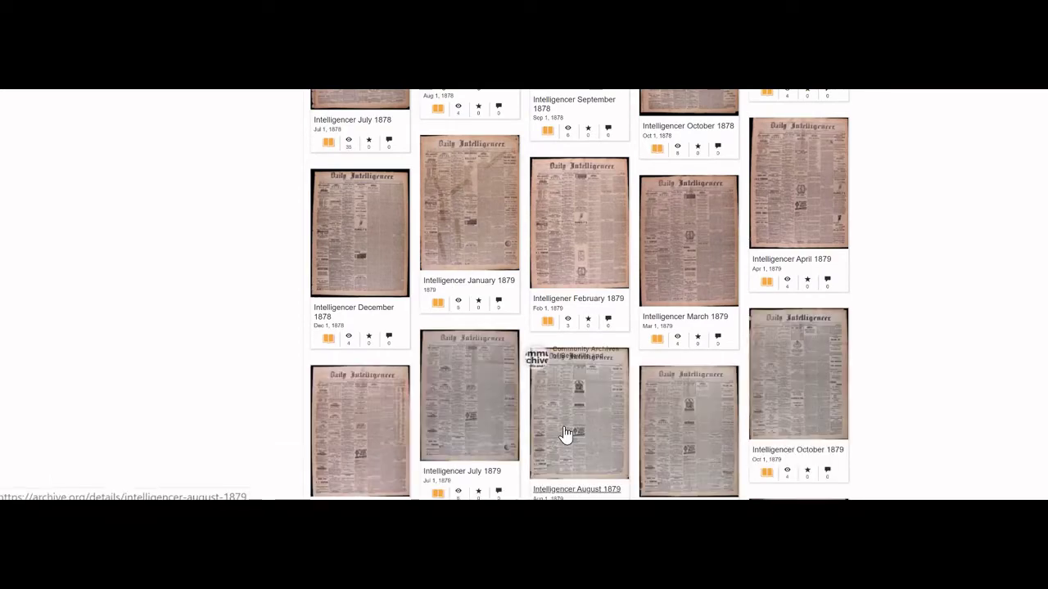
{"action": "scroll", "coordinate": [547, 398], "scroll_direction": "up", "scroll_amount": 20}
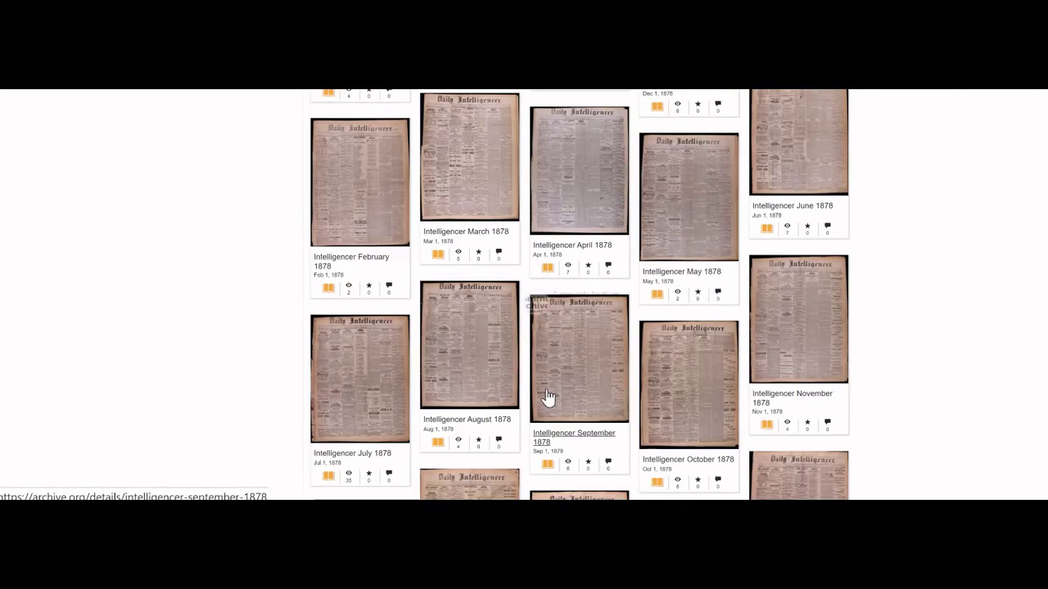
{"action": "scroll", "coordinate": [548, 392], "scroll_direction": "up", "scroll_amount": 20}
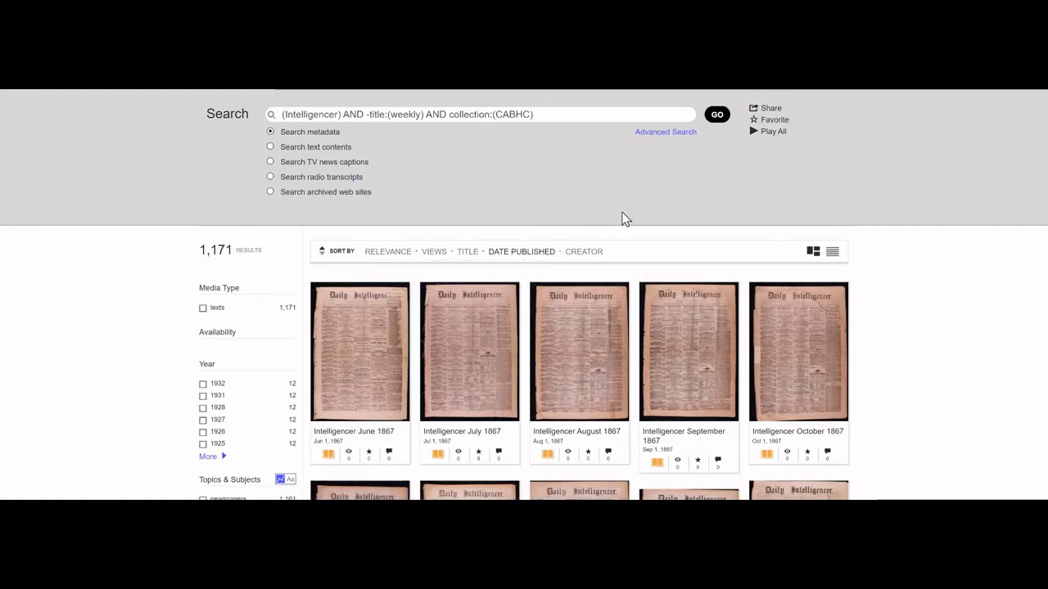
Run an advanced search for Intelligencer in any field, with a title containing weekly, in the collection CABHC
{"action": "left_click", "coordinate": [659, 135]}
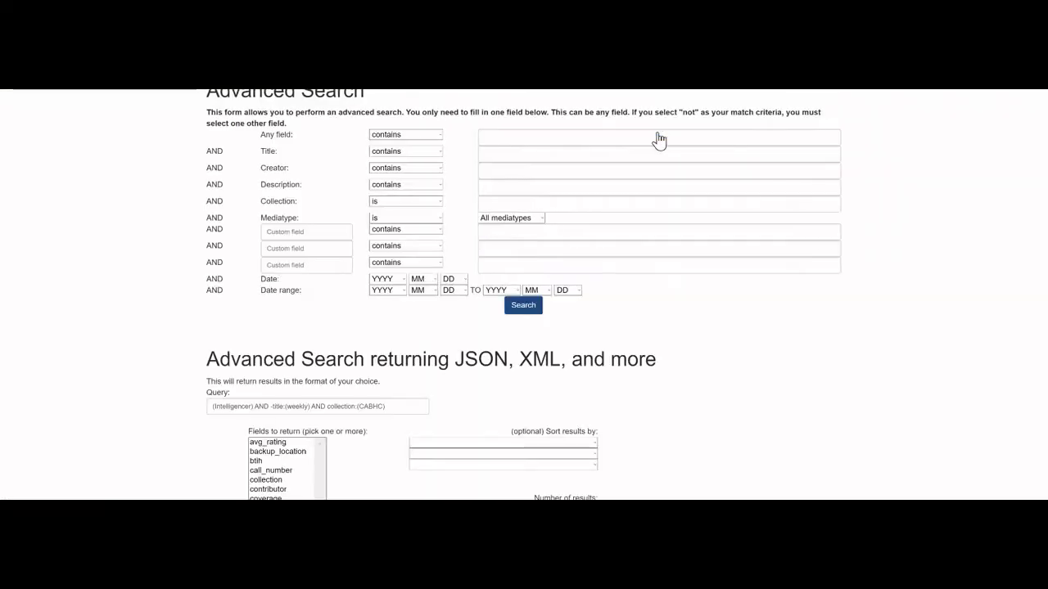
{"action": "left_click", "coordinate": [513, 137]}
{"action": "left_click", "coordinate": [509, 169]}
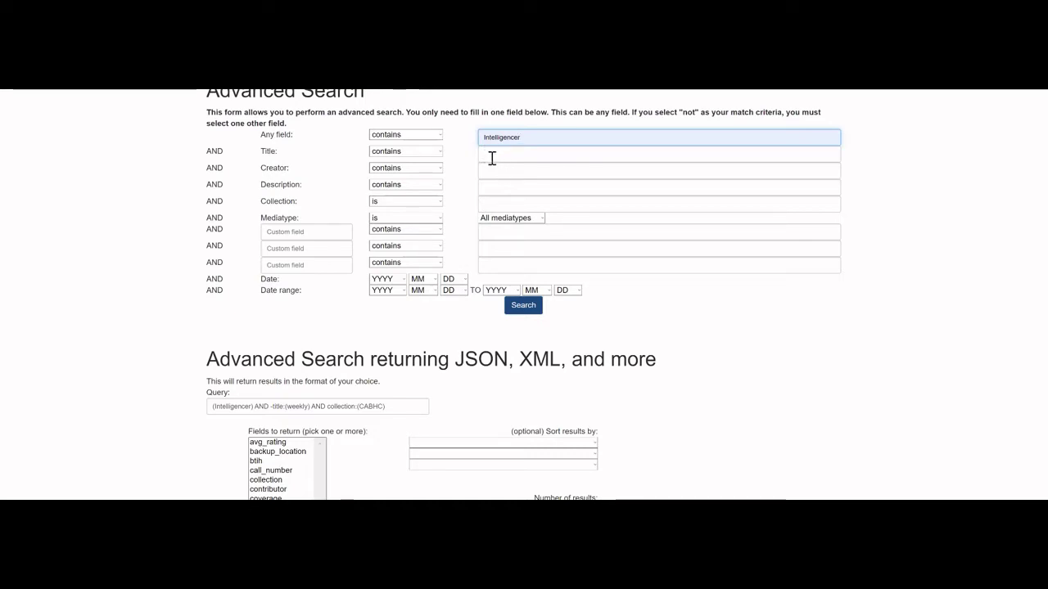
{"action": "left_click", "coordinate": [492, 158]}
{"action": "left_click", "coordinate": [491, 186]}
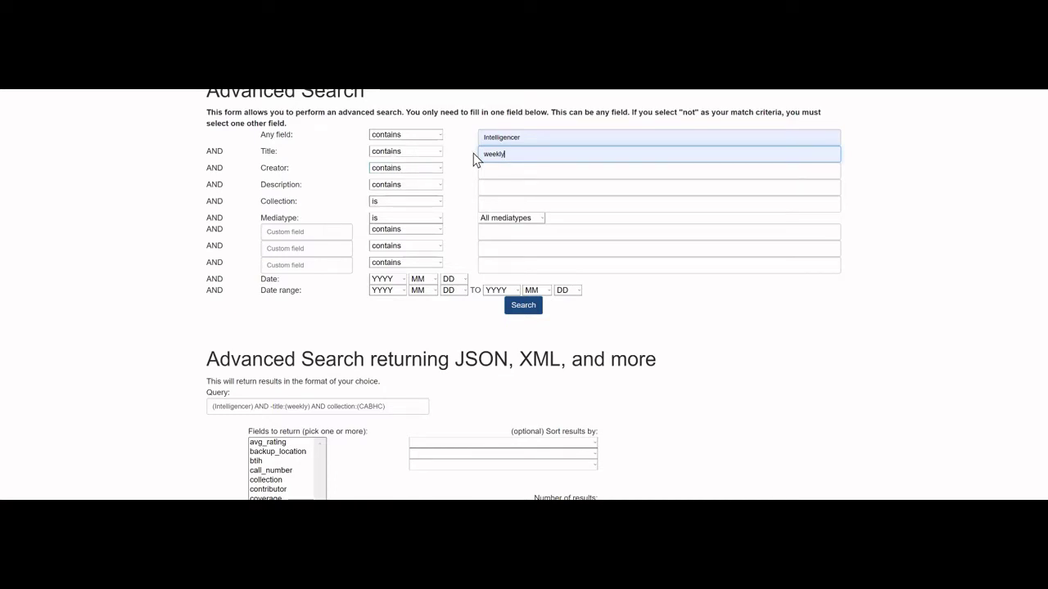
{"action": "left_click", "coordinate": [484, 204]}
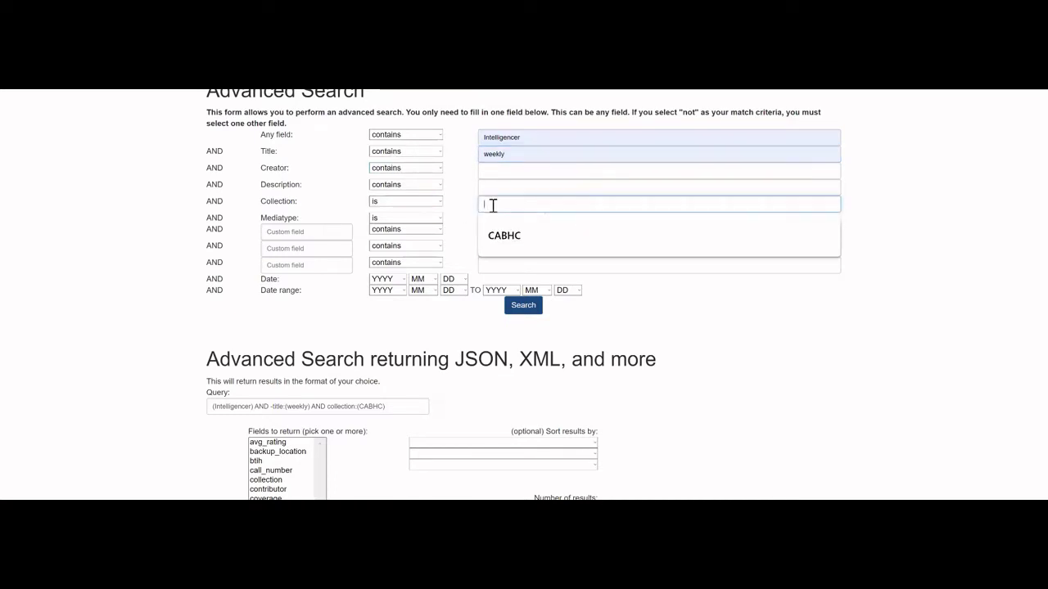
{"action": "left_click", "coordinate": [501, 237]}
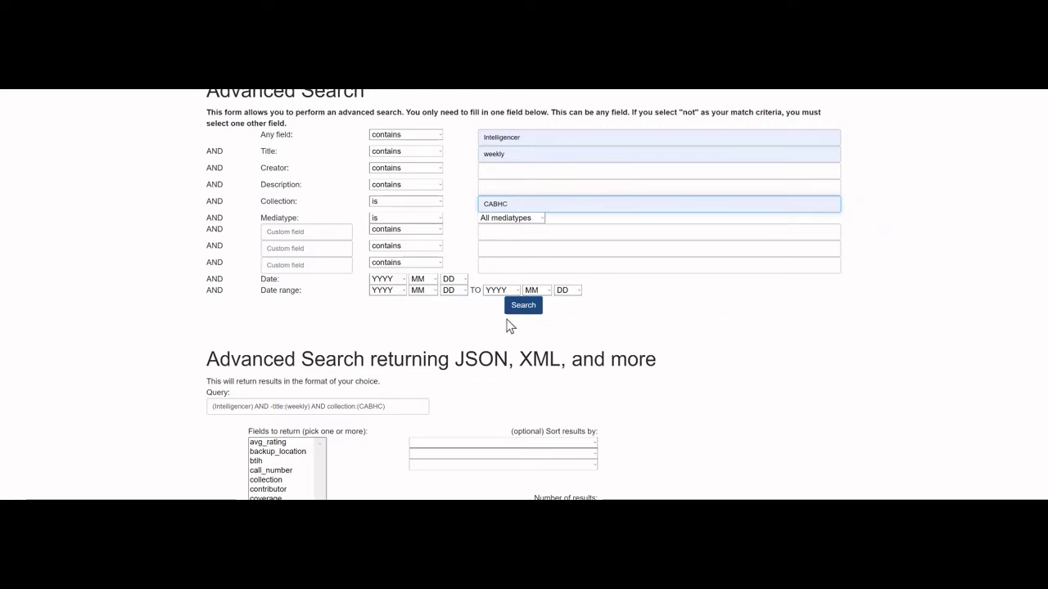
{"action": "left_click", "coordinate": [524, 311]}
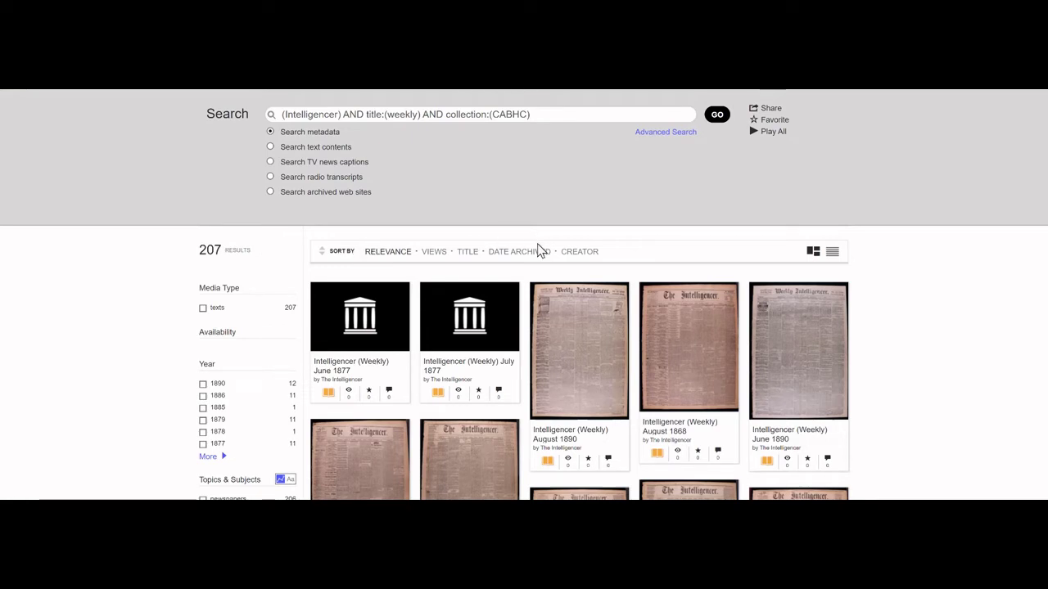
Sort the weekly results by date published, oldest first, and look over the earliest issues and available filters
{"action": "mouse_move", "coordinate": [520, 257]}
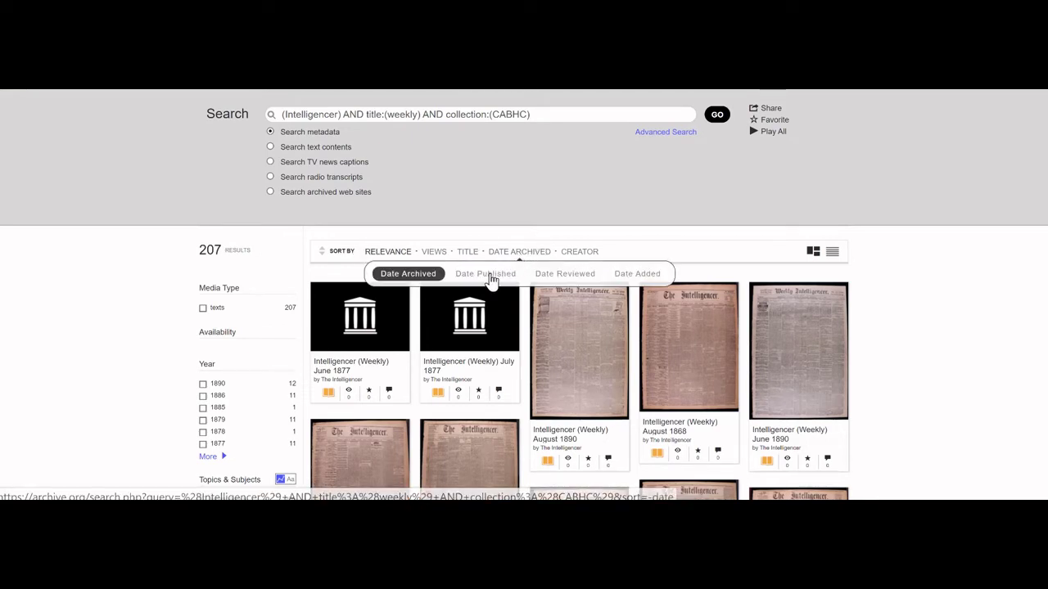
{"action": "left_click", "coordinate": [486, 275]}
{"action": "left_click", "coordinate": [486, 275]}
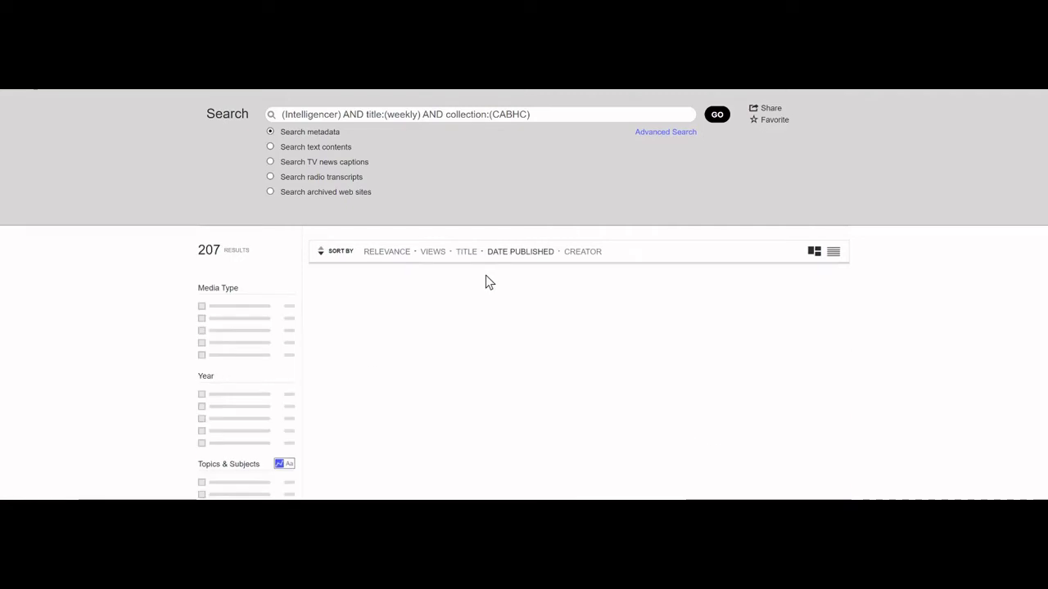
{"action": "left_click", "coordinate": [321, 253]}
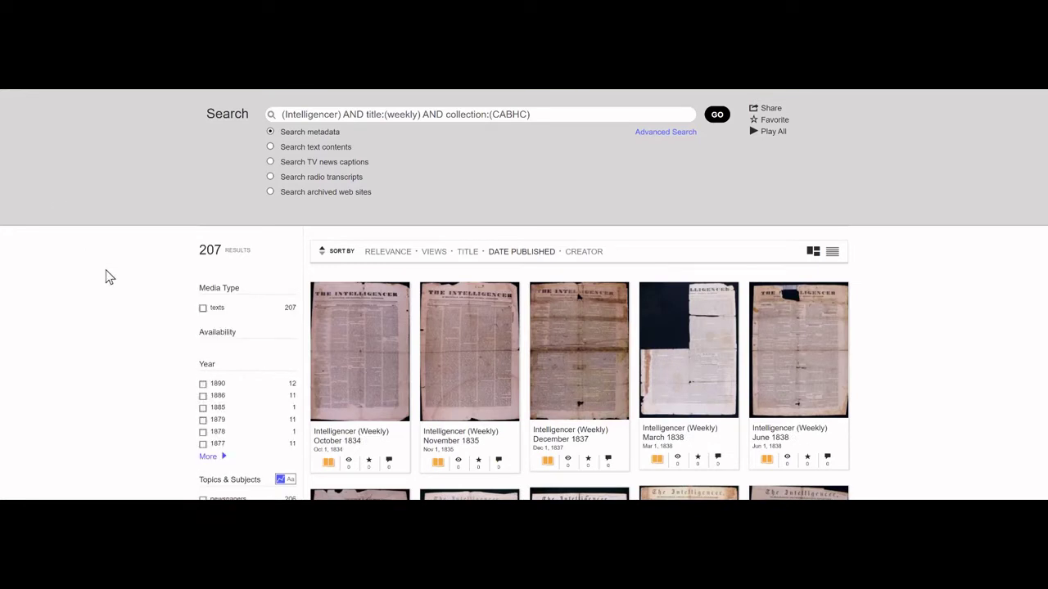
{"action": "scroll", "coordinate": [393, 363], "scroll_direction": "down", "scroll_amount": 1}
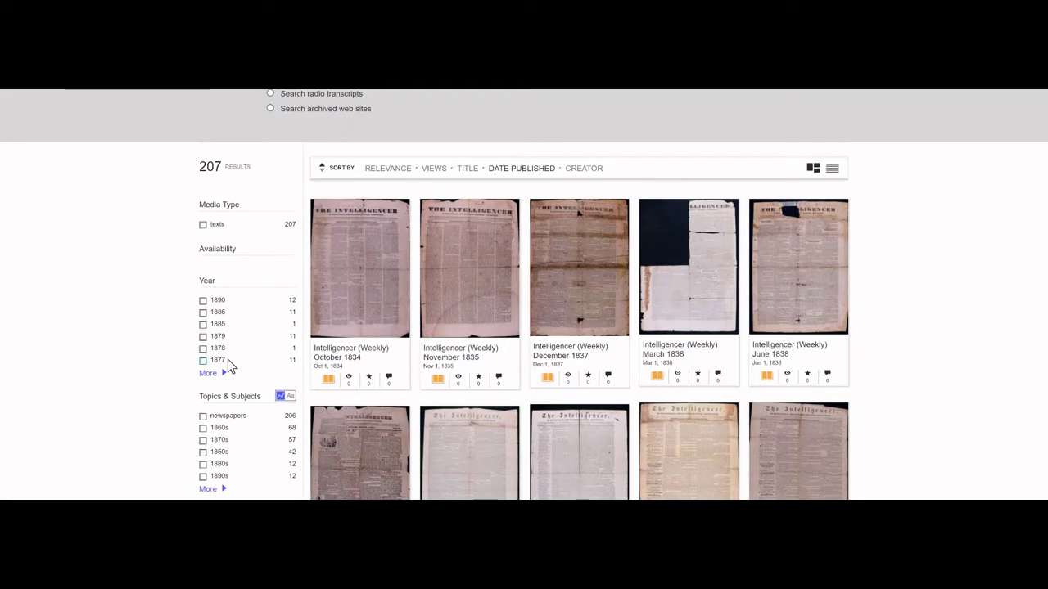
{"action": "scroll", "coordinate": [655, 141], "scroll_direction": "up", "scroll_amount": 1}
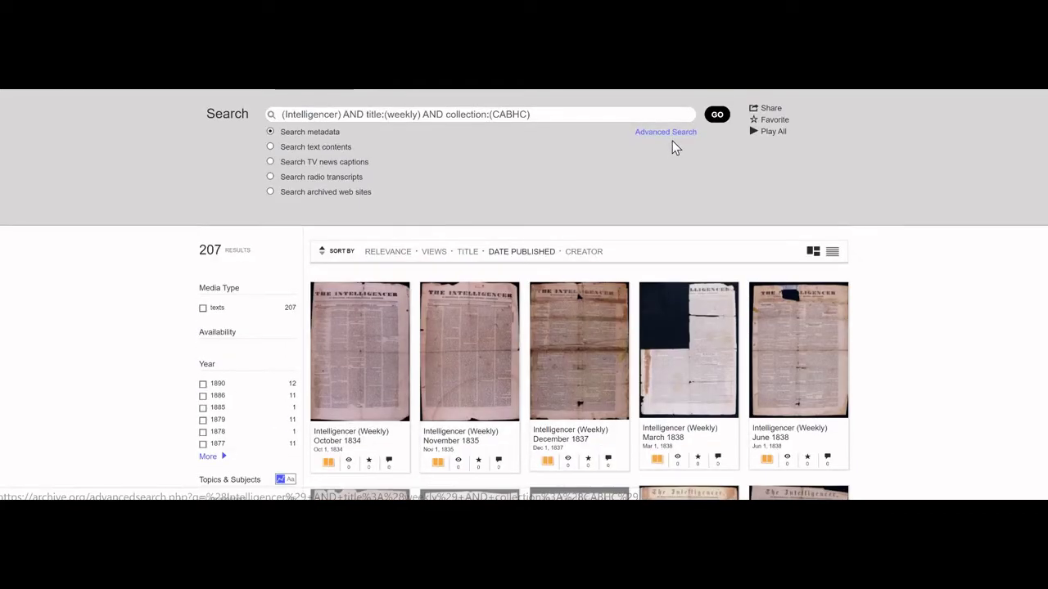
Run an advanced search for Intelligencer in any field, with a title that does not contain weekly, in the collection CABHC
{"action": "left_click", "coordinate": [672, 136]}
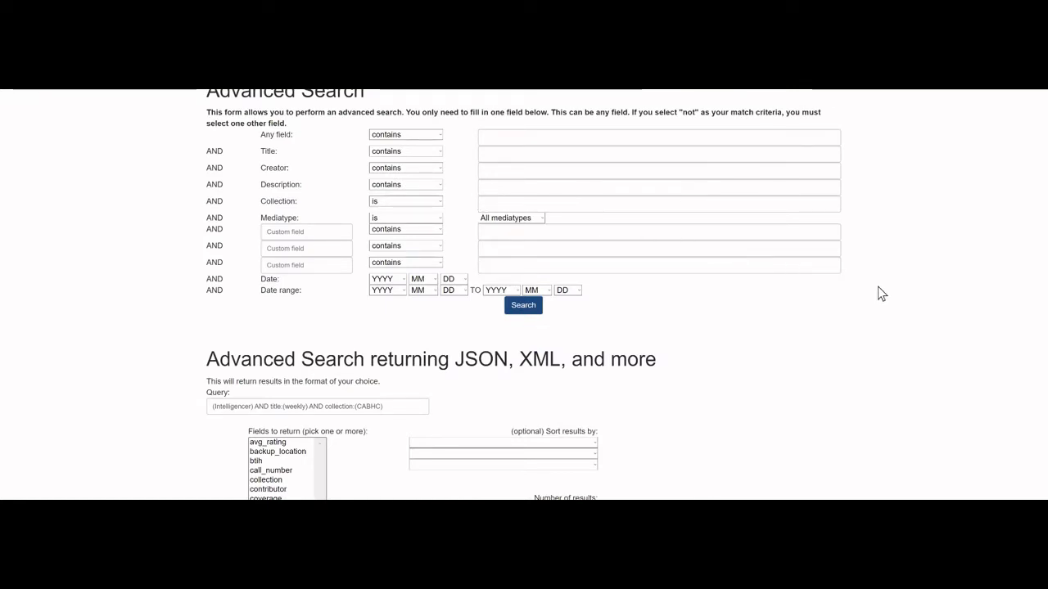
{"action": "left_click", "coordinate": [501, 138]}
{"action": "left_click", "coordinate": [503, 169]}
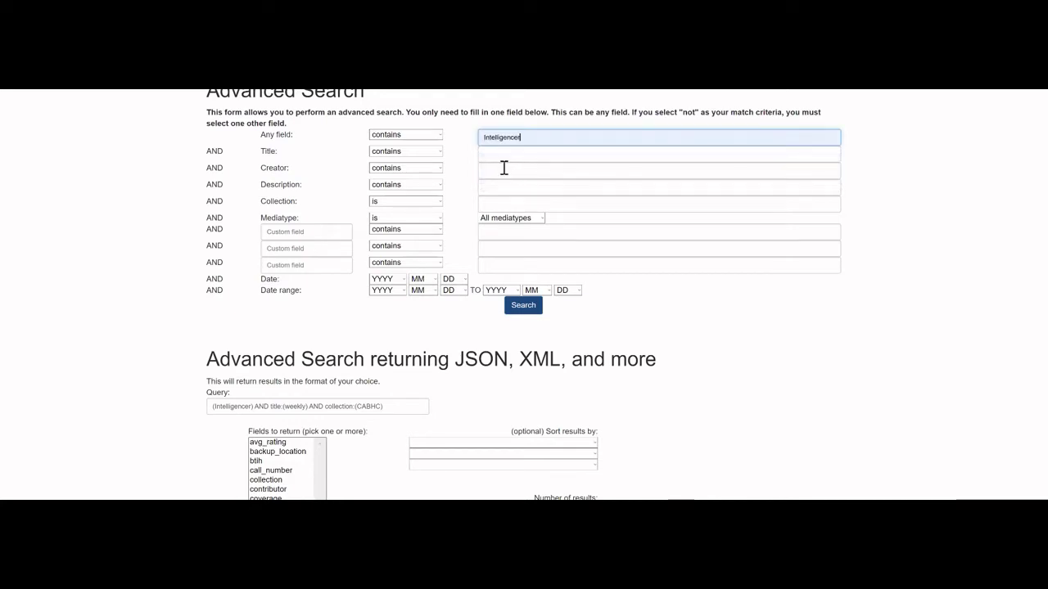
{"action": "left_click", "coordinate": [438, 153]}
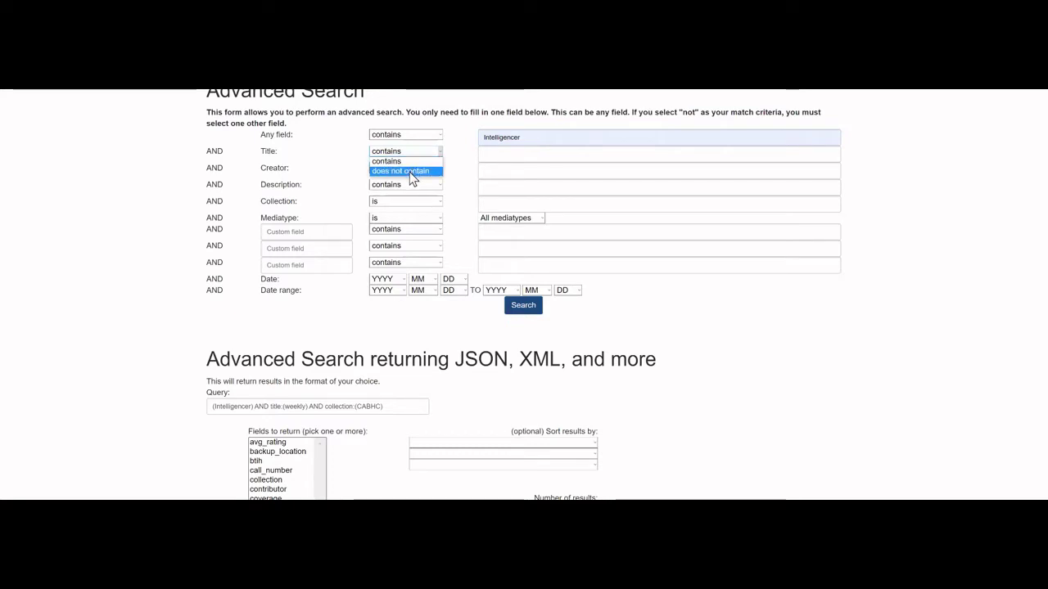
{"action": "left_click", "coordinate": [409, 172]}
{"action": "left_click", "coordinate": [505, 153]}
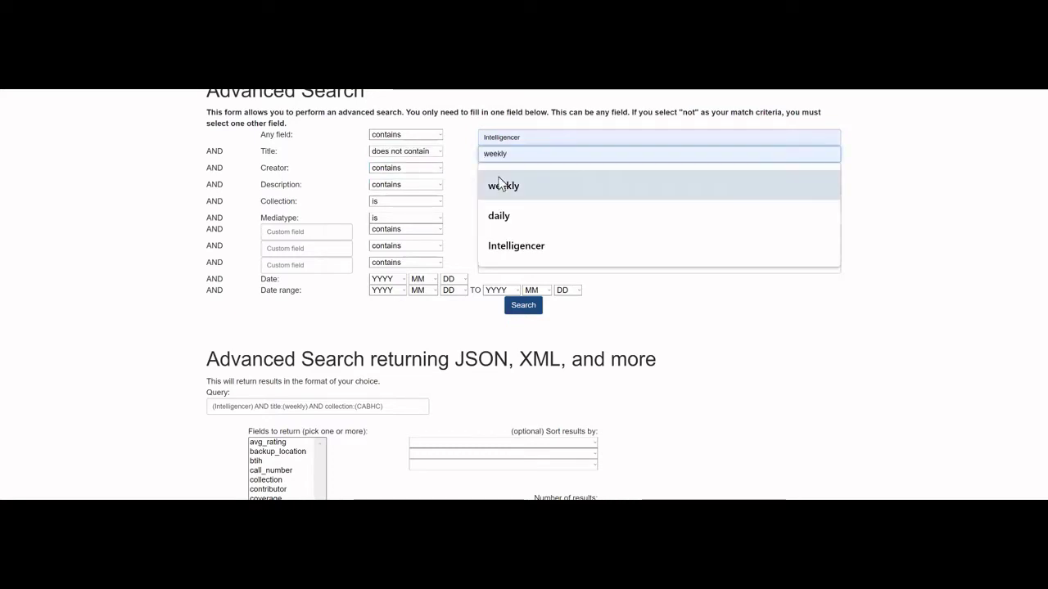
{"action": "left_click", "coordinate": [493, 187]}
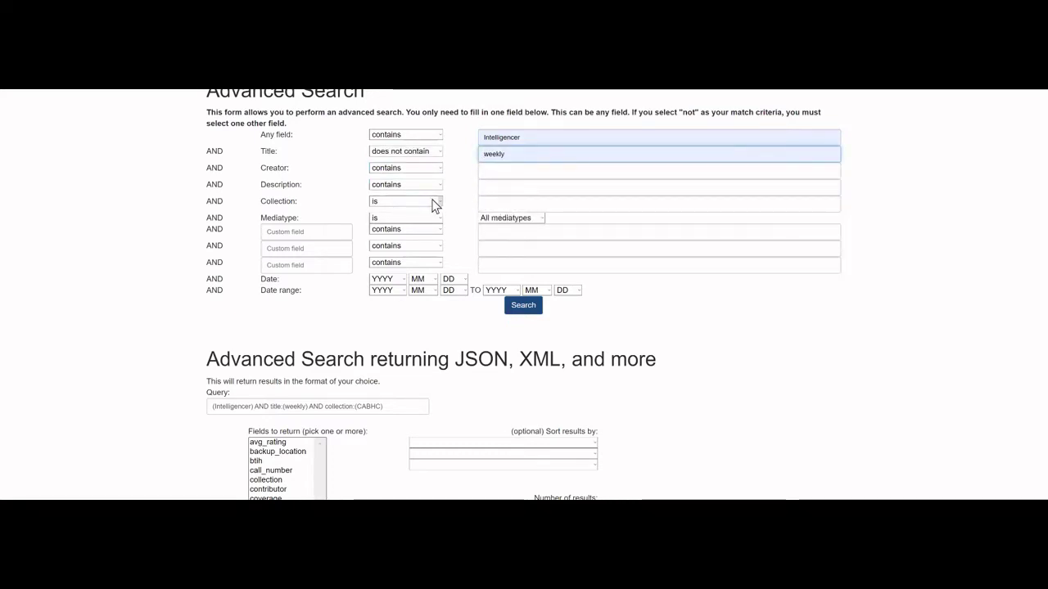
{"action": "left_click", "coordinate": [491, 204]}
{"action": "left_click", "coordinate": [499, 236]}
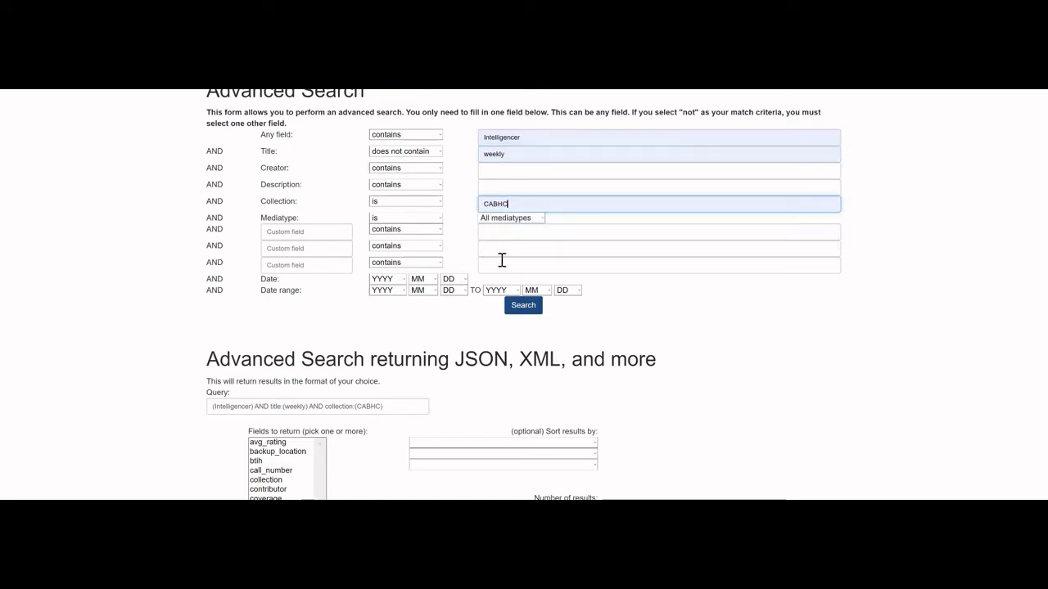
{"action": "left_click", "coordinate": [523, 309]}
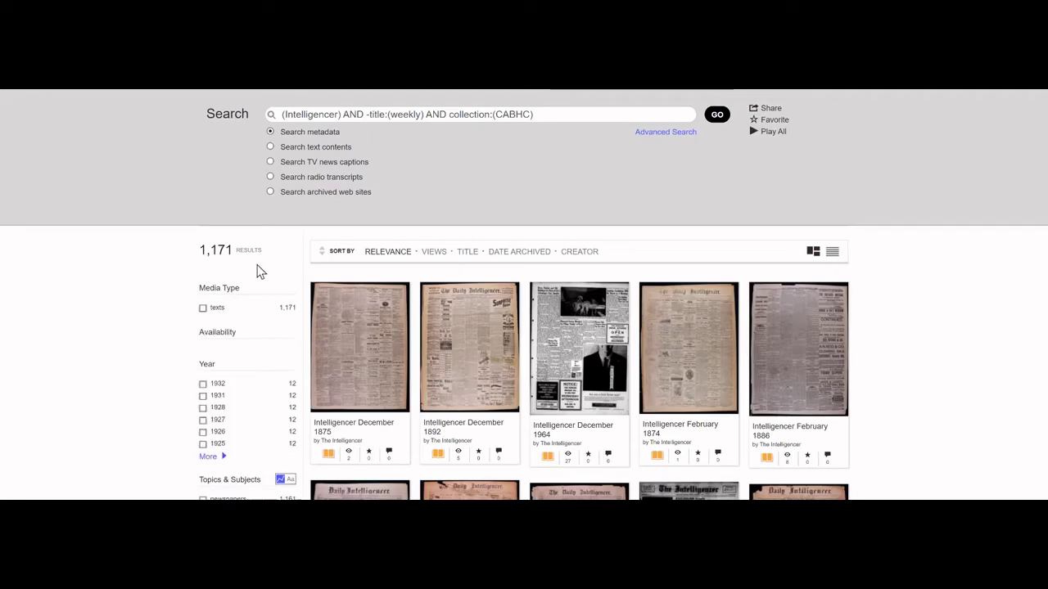
Sort the non-weekly results by date published, oldest first, and look over the filter categories
{"action": "mouse_move", "coordinate": [514, 255]}
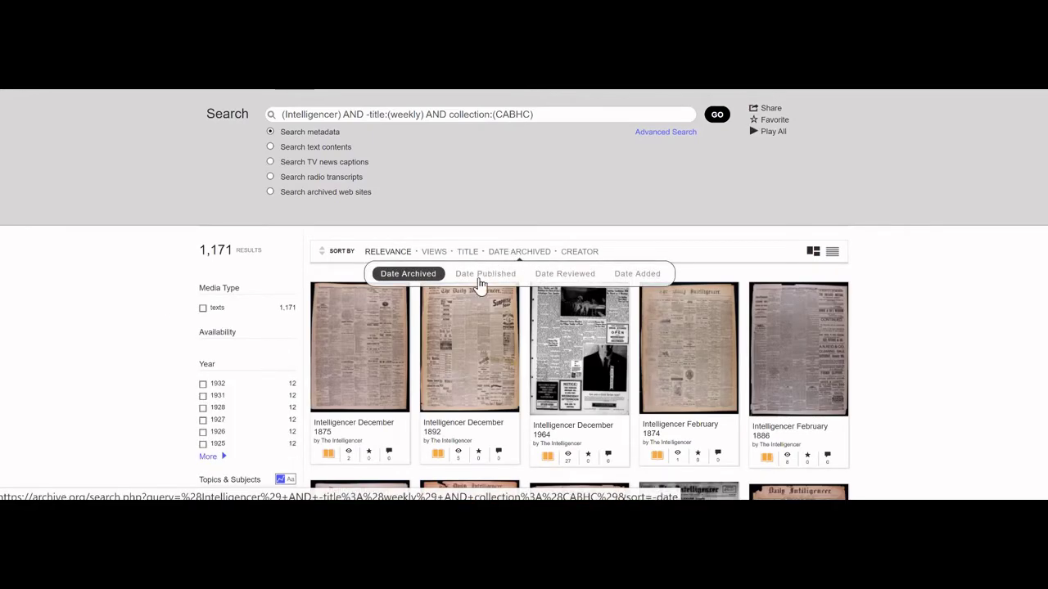
{"action": "left_click", "coordinate": [483, 277]}
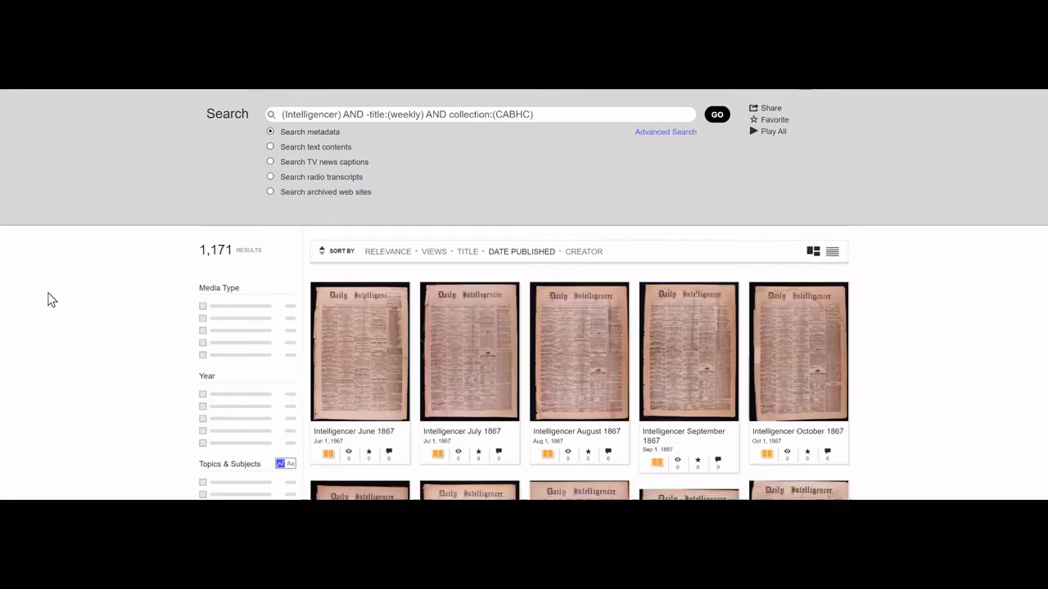
{"action": "scroll", "coordinate": [129, 335], "scroll_direction": "down", "scroll_amount": 2}
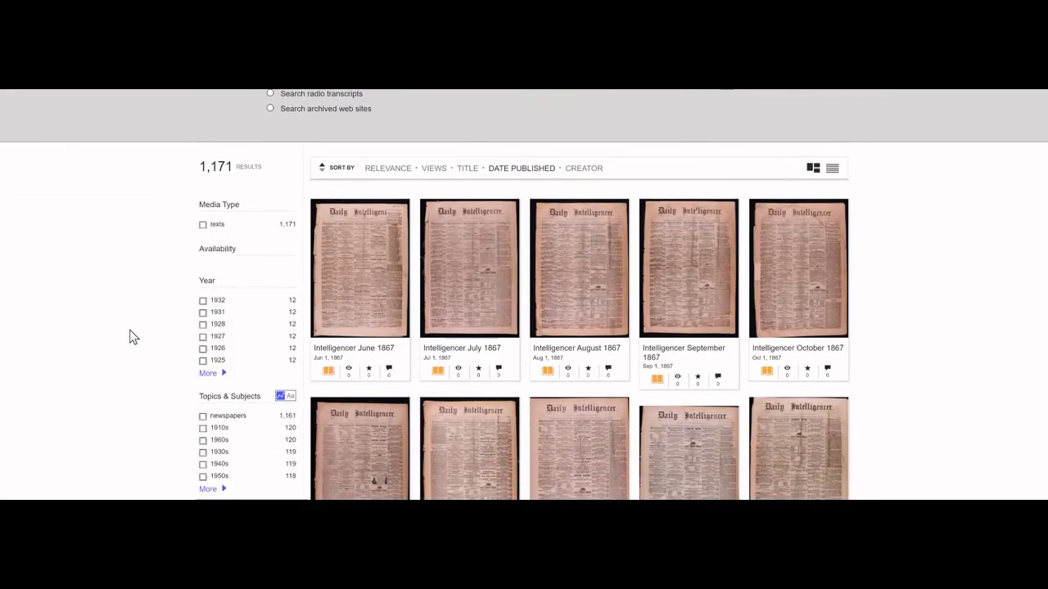
{"action": "scroll", "coordinate": [133, 337], "scroll_direction": "up", "scroll_amount": 2}
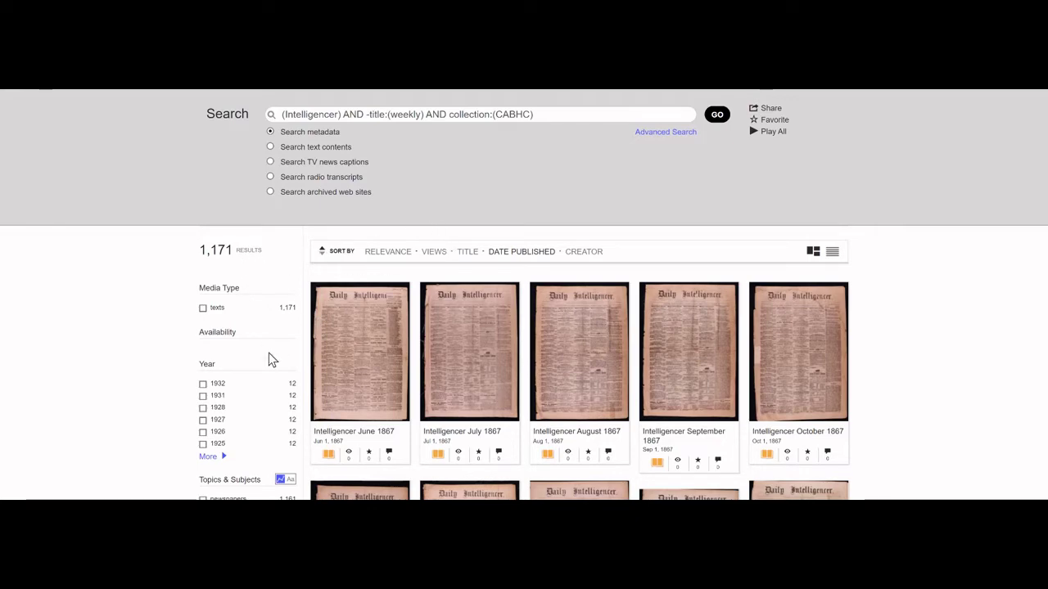
Filter the daily Intelligencer results to the year 1871 and look over the monthly issues
{"action": "left_click", "coordinate": [224, 459]}
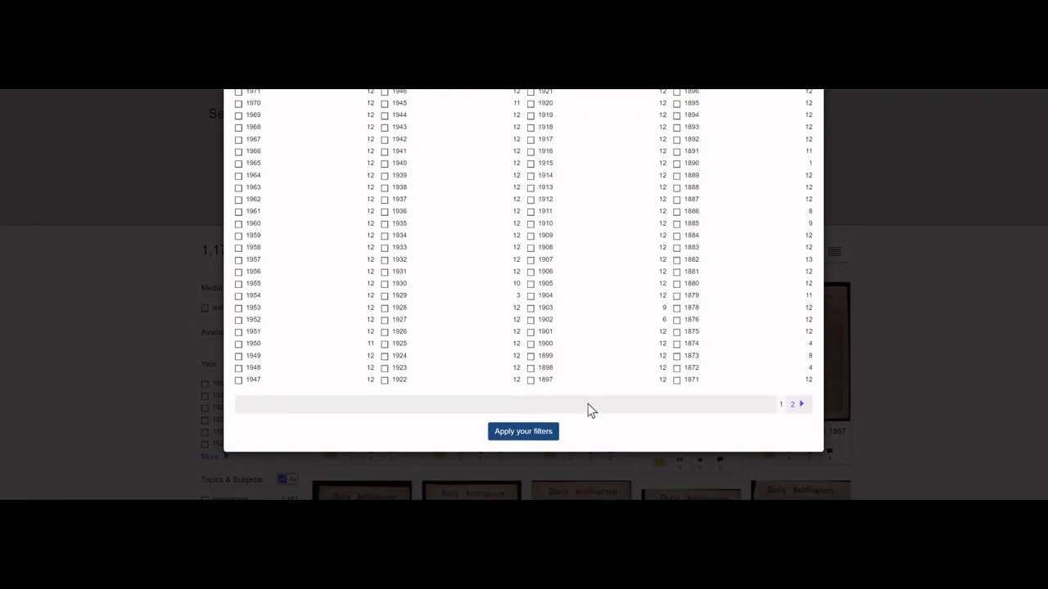
{"action": "left_click", "coordinate": [676, 381]}
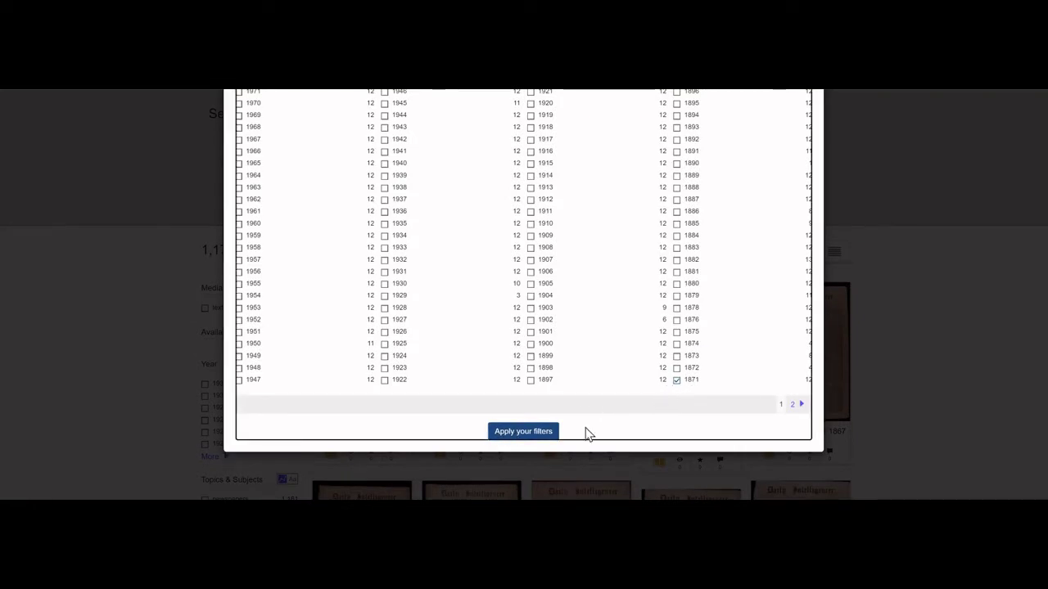
{"action": "left_click", "coordinate": [526, 436]}
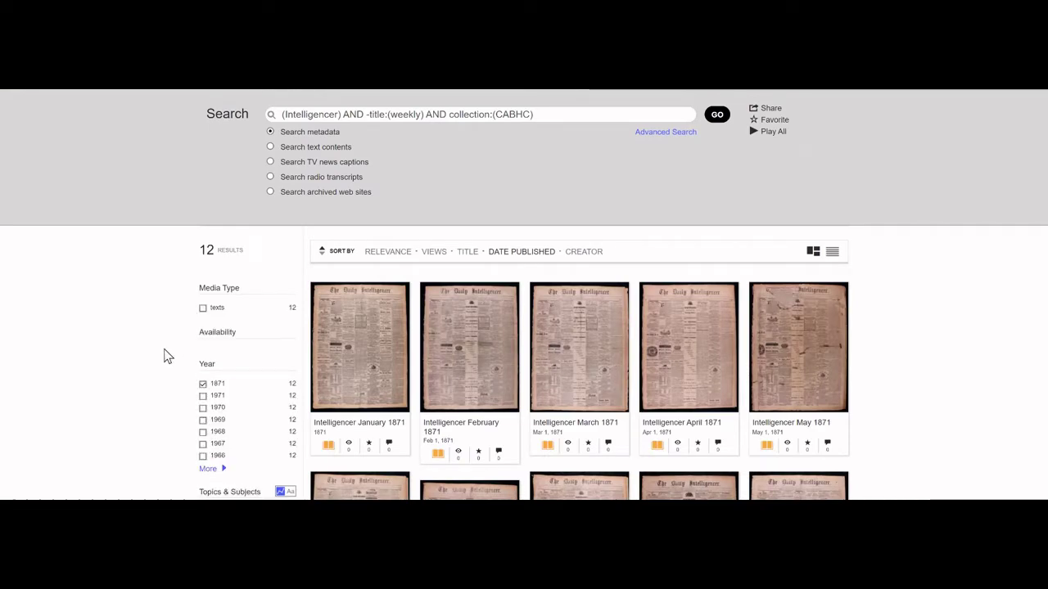
{"action": "scroll", "coordinate": [164, 355], "scroll_direction": "down", "scroll_amount": 3}
{"action": "scroll", "coordinate": [163, 359], "scroll_direction": "down", "scroll_amount": 2}
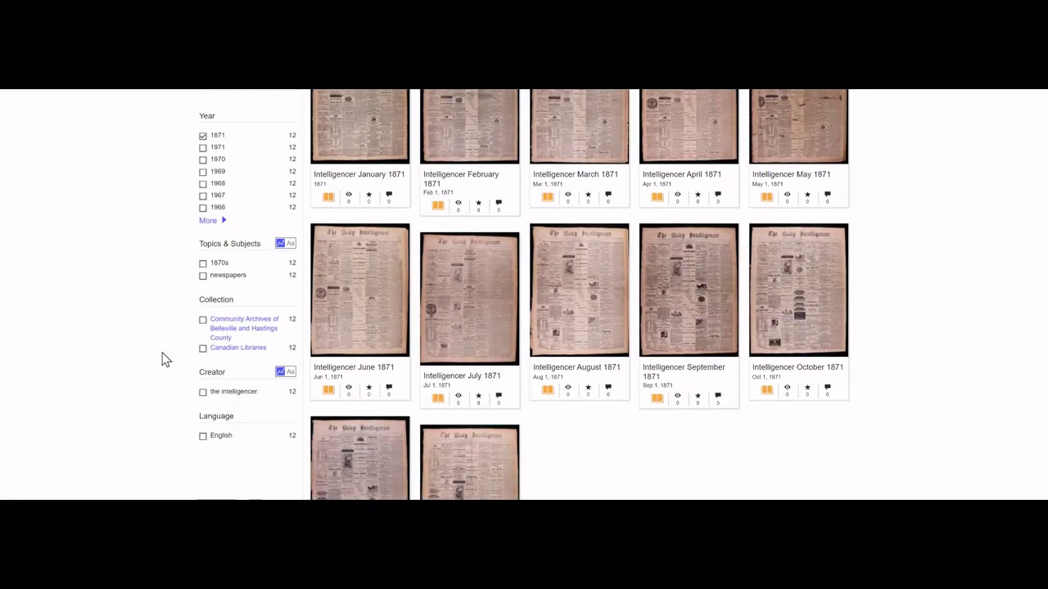
Open the Intelligencer January 1871 issue from the filtered results
{"action": "scroll", "coordinate": [163, 358], "scroll_direction": "up", "scroll_amount": 3}
{"action": "scroll", "coordinate": [164, 360], "scroll_direction": "up", "scroll_amount": 1}
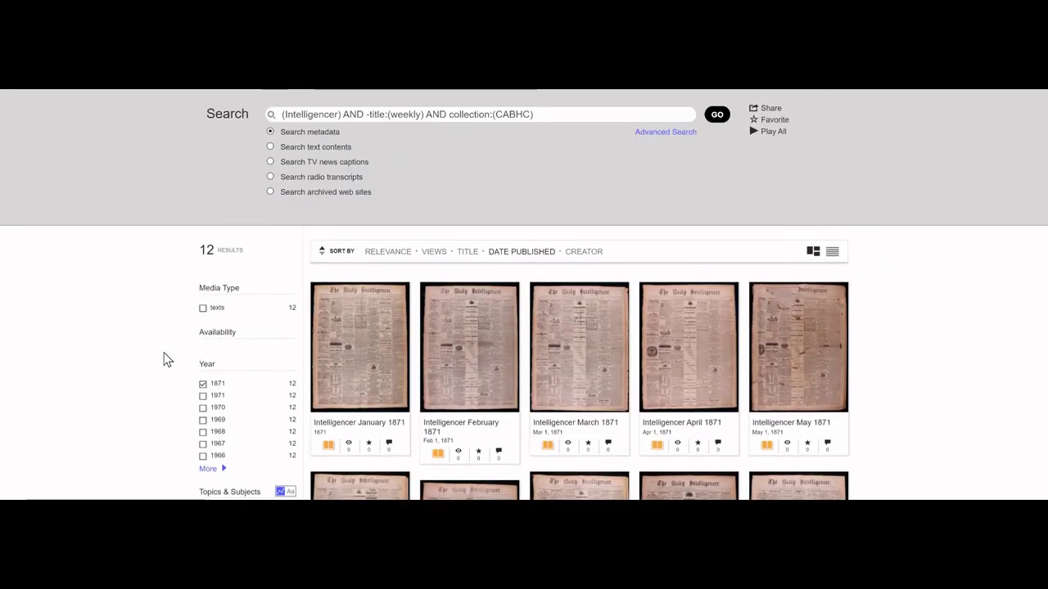
{"action": "left_click", "coordinate": [371, 364]}
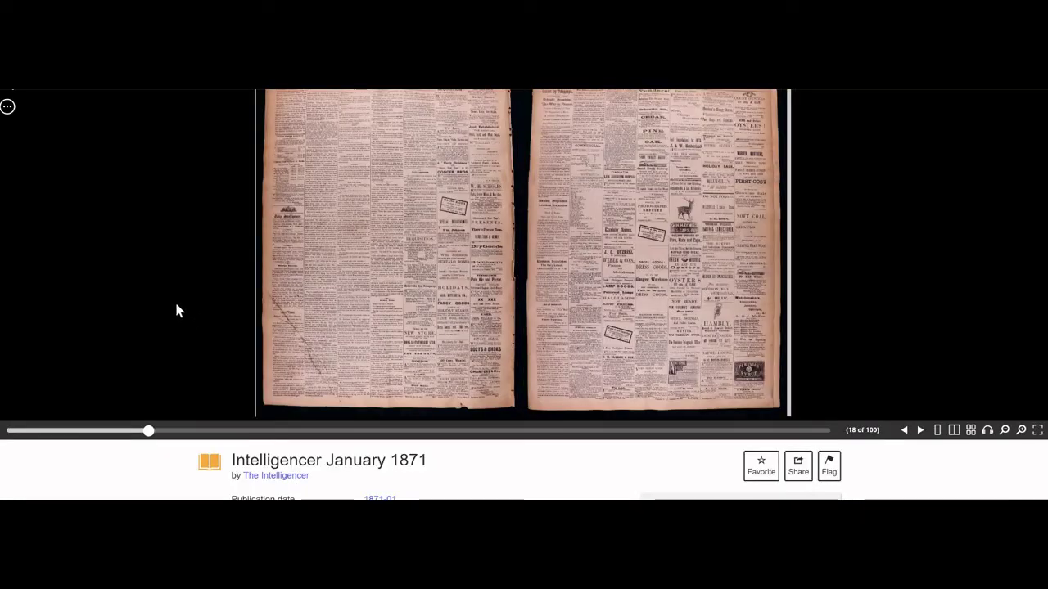
Search inside the January 1871 issue for the first surname suggested from earlier searches
{"action": "left_click", "coordinate": [8, 99]}
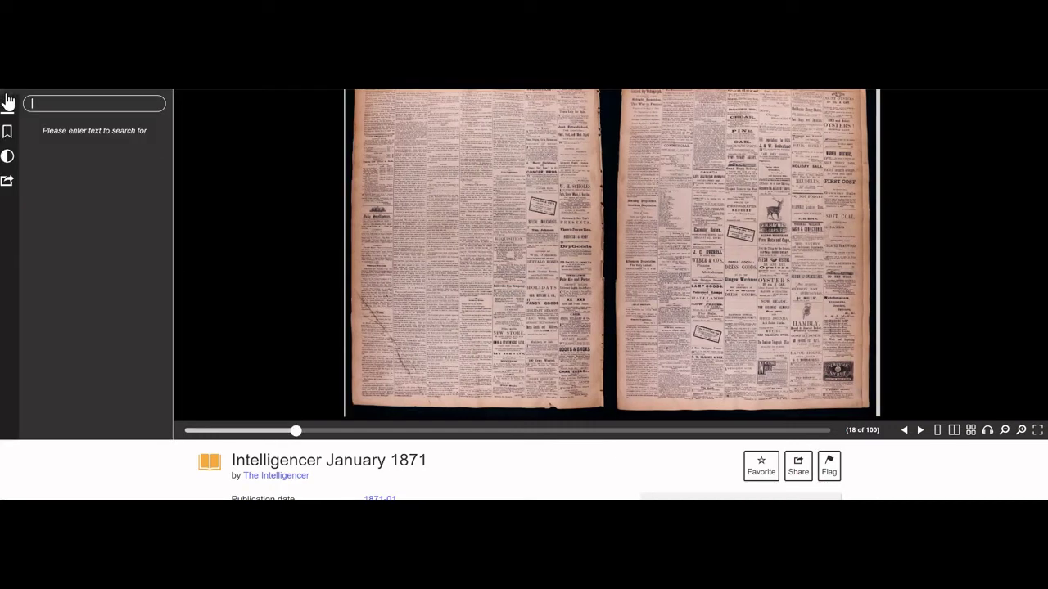
{"action": "left_click", "coordinate": [55, 103]}
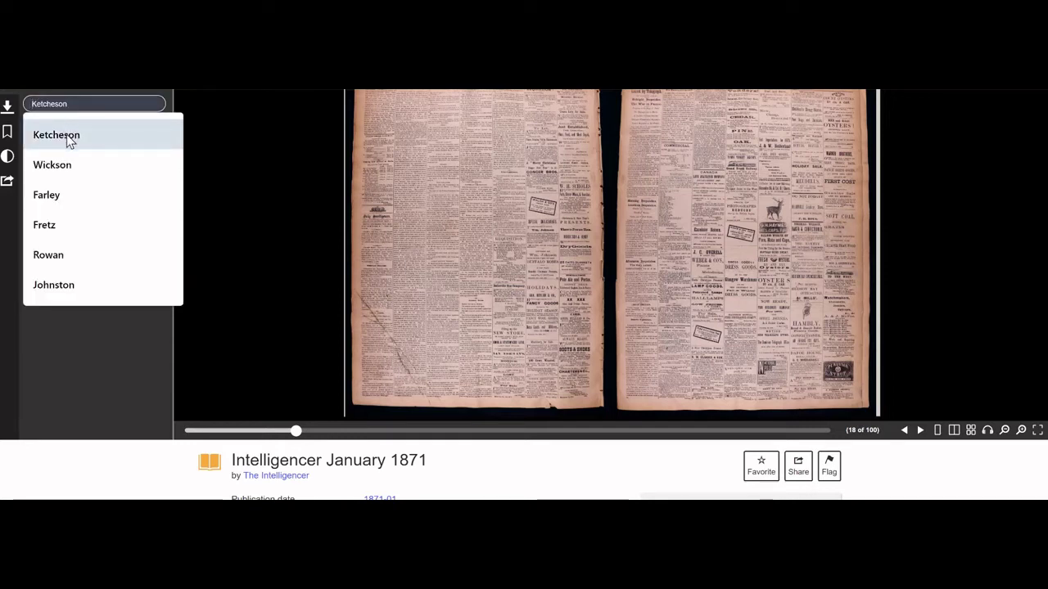
{"action": "left_click", "coordinate": [59, 140]}
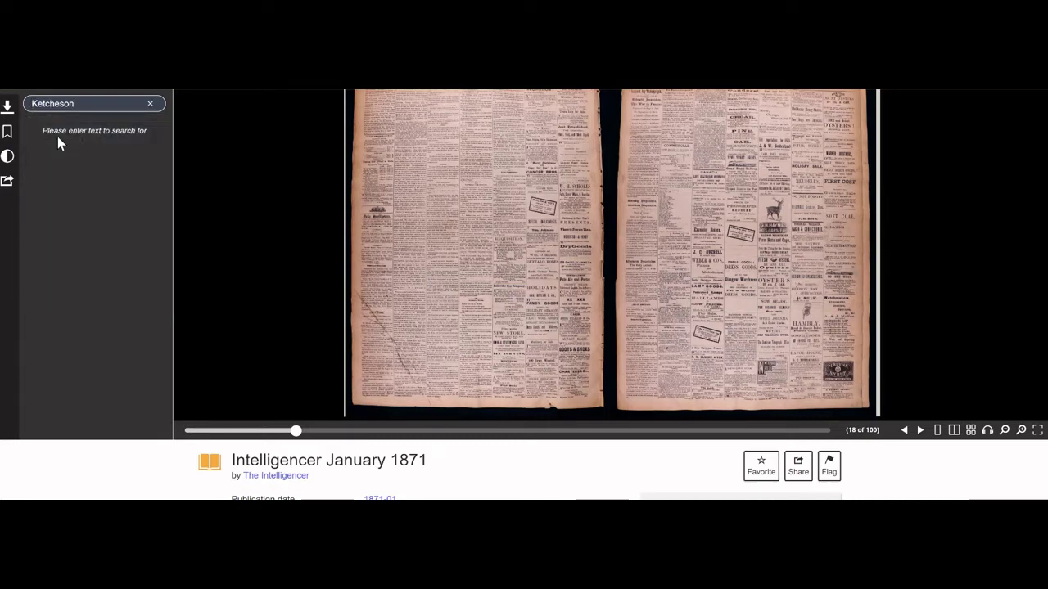
{"action": "key", "text": "Return"}
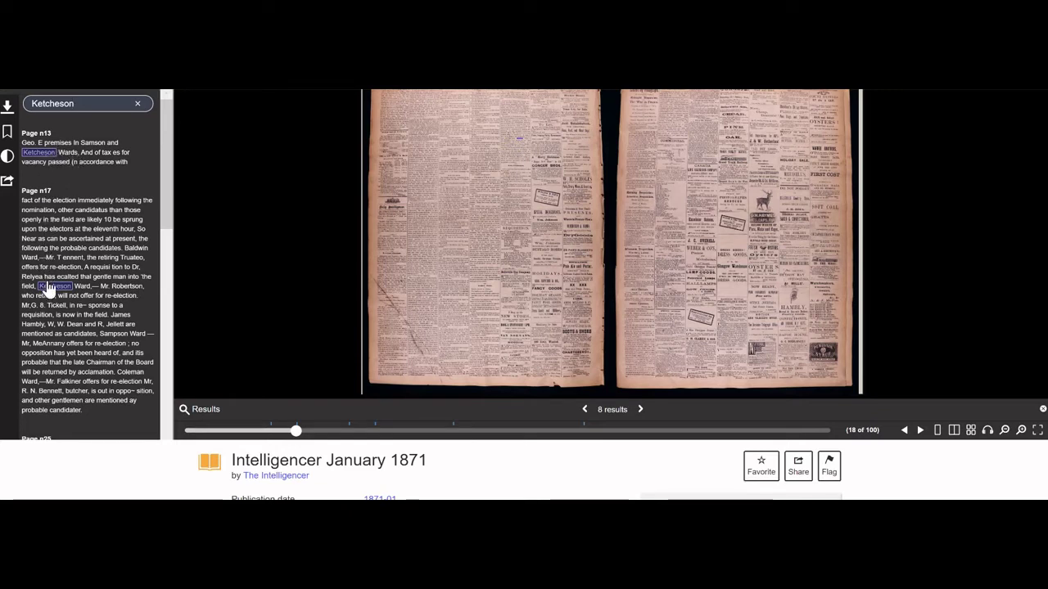
Read through the matching excerpts in the January 1871 issue, from page n13 to the agricultural society report on page n61
{"action": "scroll", "coordinate": [98, 266], "scroll_direction": "down", "scroll_amount": 3}
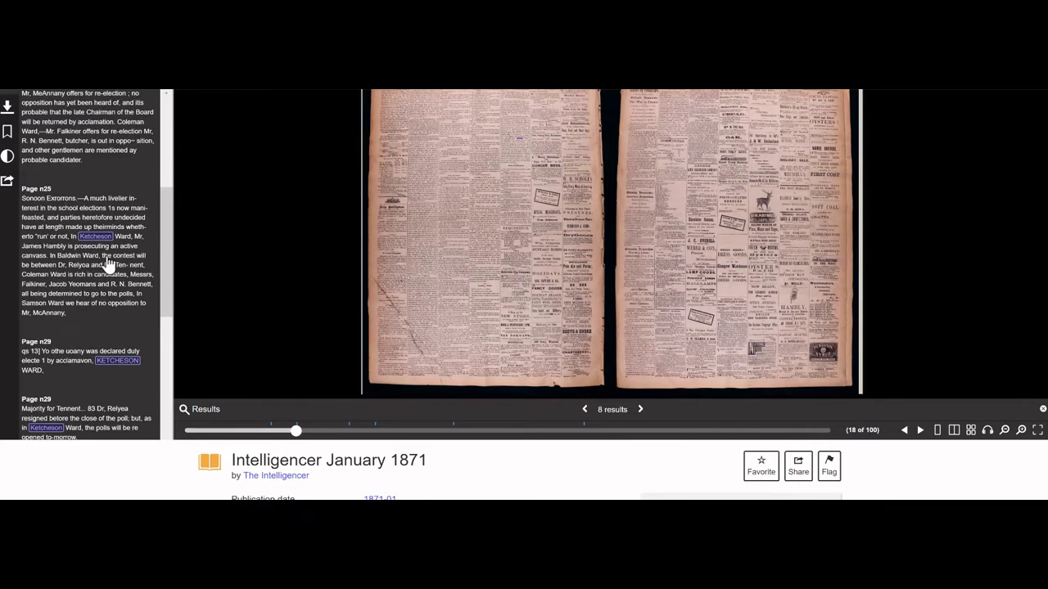
{"action": "scroll", "coordinate": [110, 361], "scroll_direction": "down", "scroll_amount": 2}
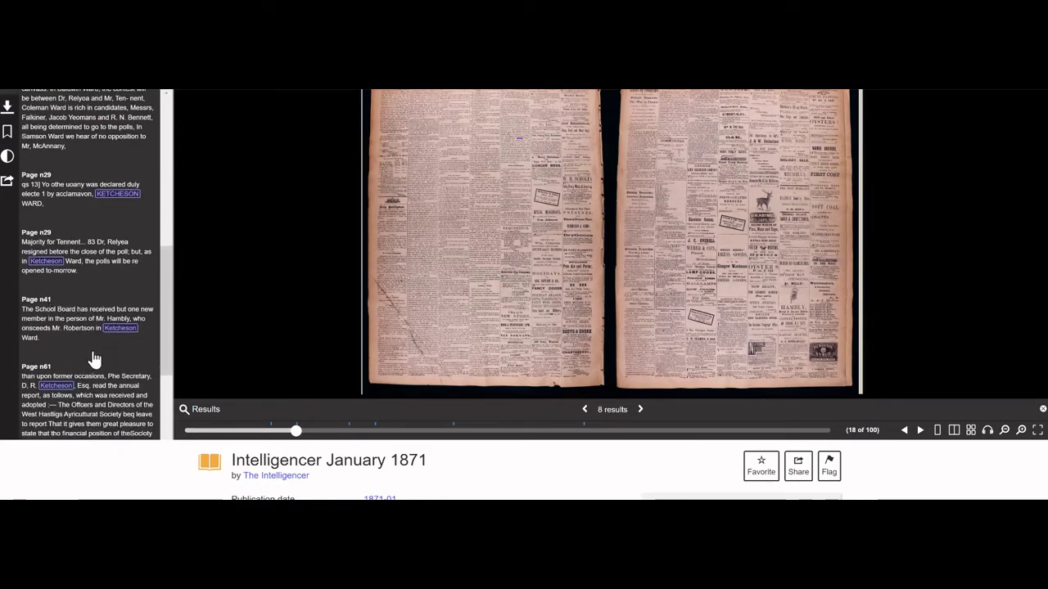
{"action": "scroll", "coordinate": [94, 358], "scroll_direction": "down", "scroll_amount": 1}
{"action": "scroll", "coordinate": [94, 360], "scroll_direction": "down", "scroll_amount": 2}
{"action": "scroll", "coordinate": [93, 339], "scroll_direction": "up", "scroll_amount": 8}
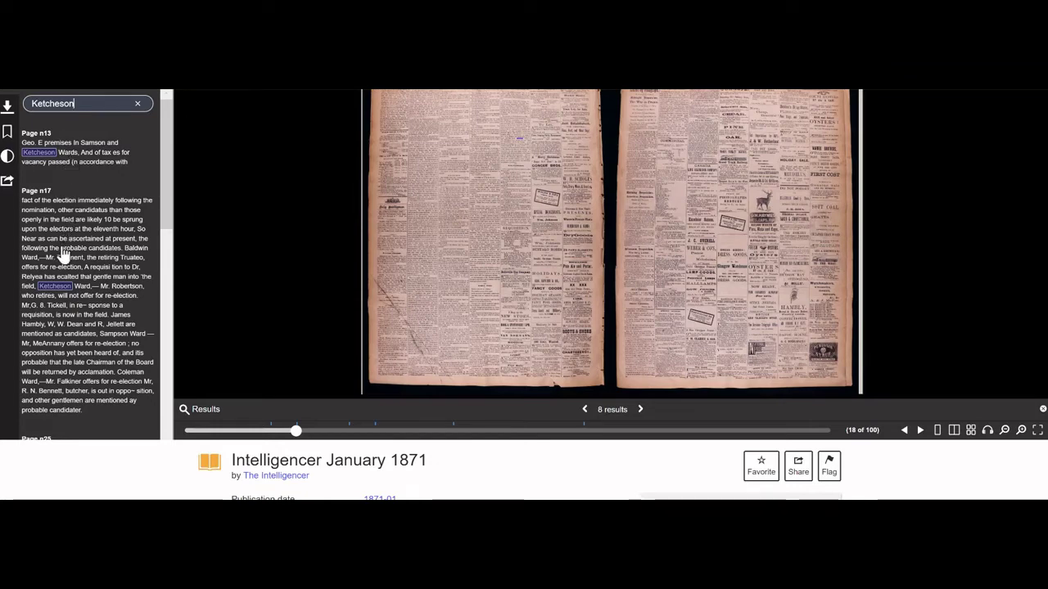
{"action": "scroll", "coordinate": [57, 282], "scroll_direction": "down", "scroll_amount": 2}
{"action": "scroll", "coordinate": [57, 282], "scroll_direction": "down", "scroll_amount": 2}
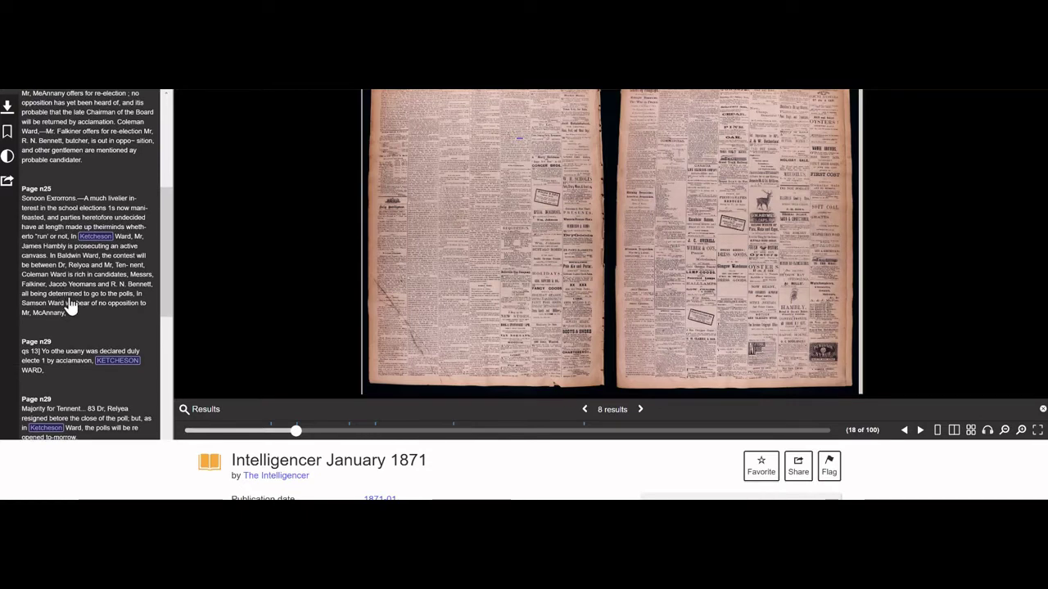
{"action": "scroll", "coordinate": [71, 339], "scroll_direction": "down", "scroll_amount": 1}
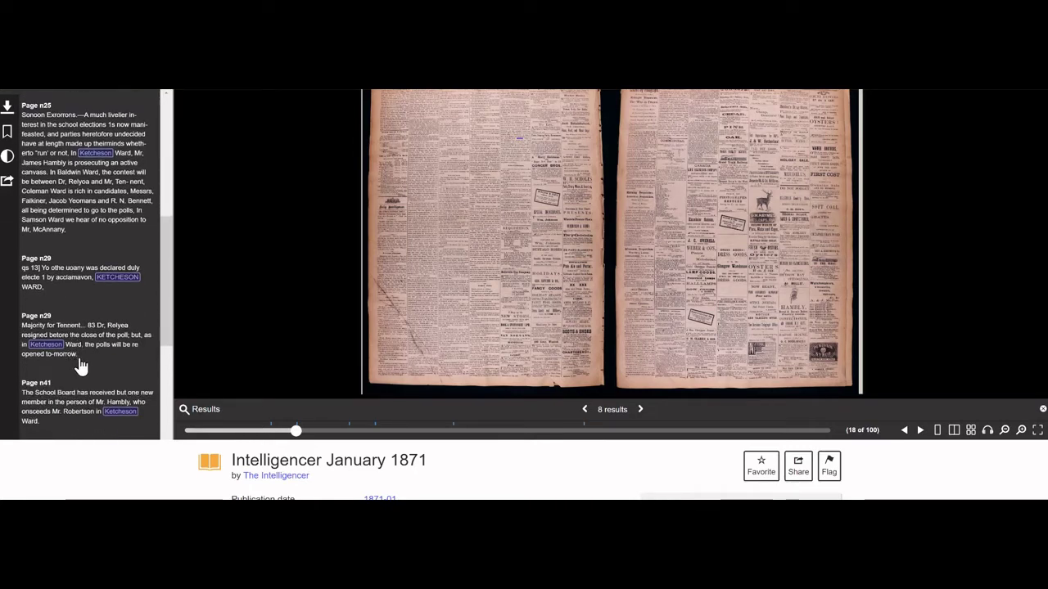
{"action": "scroll", "coordinate": [82, 365], "scroll_direction": "down", "scroll_amount": 1}
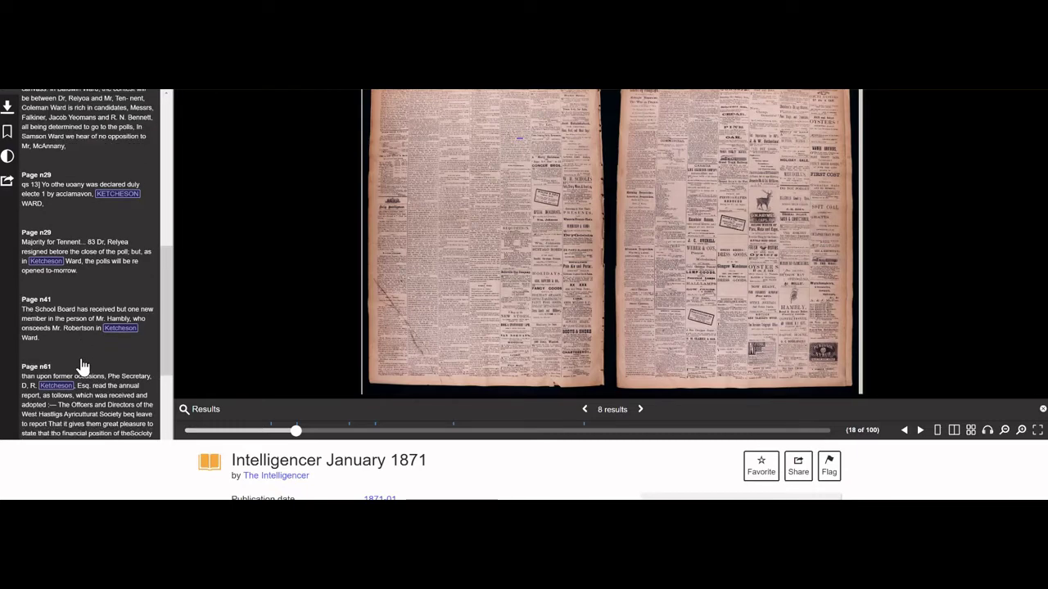
{"action": "scroll", "coordinate": [83, 363], "scroll_direction": "down", "scroll_amount": 1}
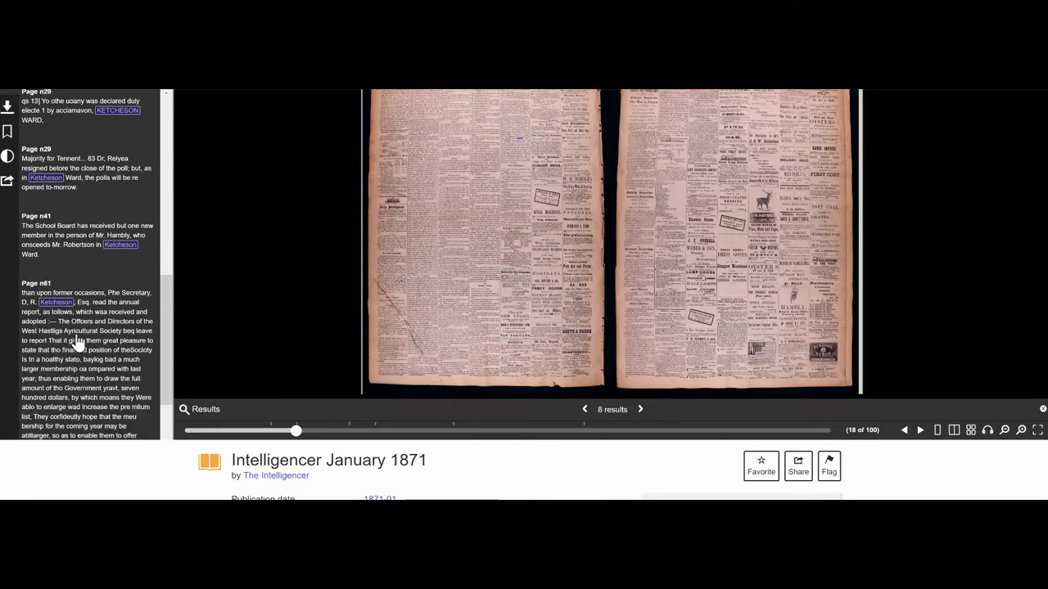
Open the match on page n61 and enlarge the page to read the article around the highlighted surname
{"action": "left_click", "coordinate": [56, 305]}
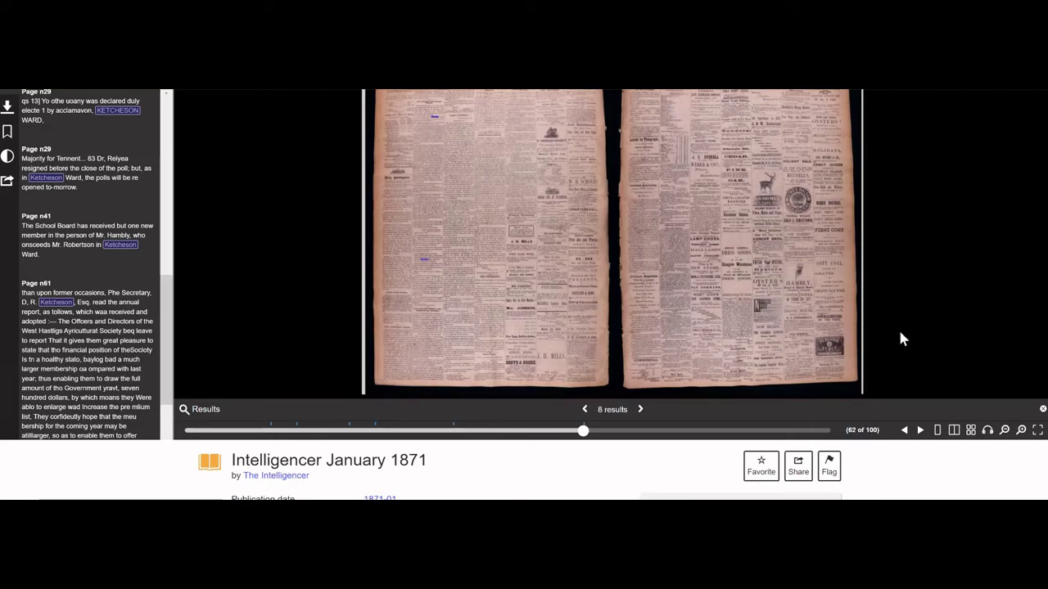
{"action": "left_click", "coordinate": [1021, 431]}
{"action": "left_click", "coordinate": [1022, 431]}
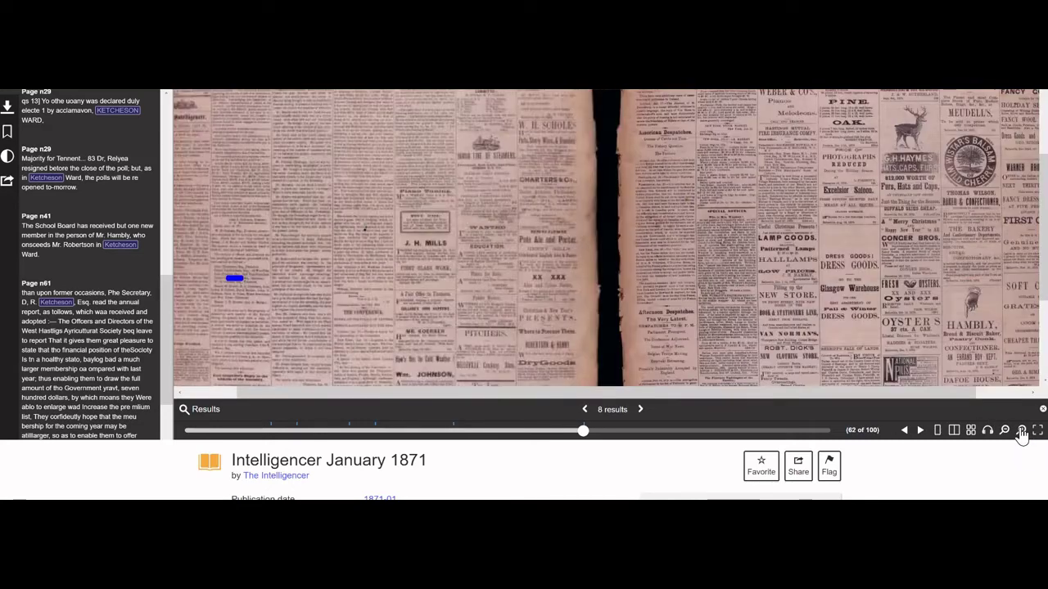
{"action": "left_click", "coordinate": [1021, 431]}
{"action": "left_click", "coordinate": [1021, 431]}
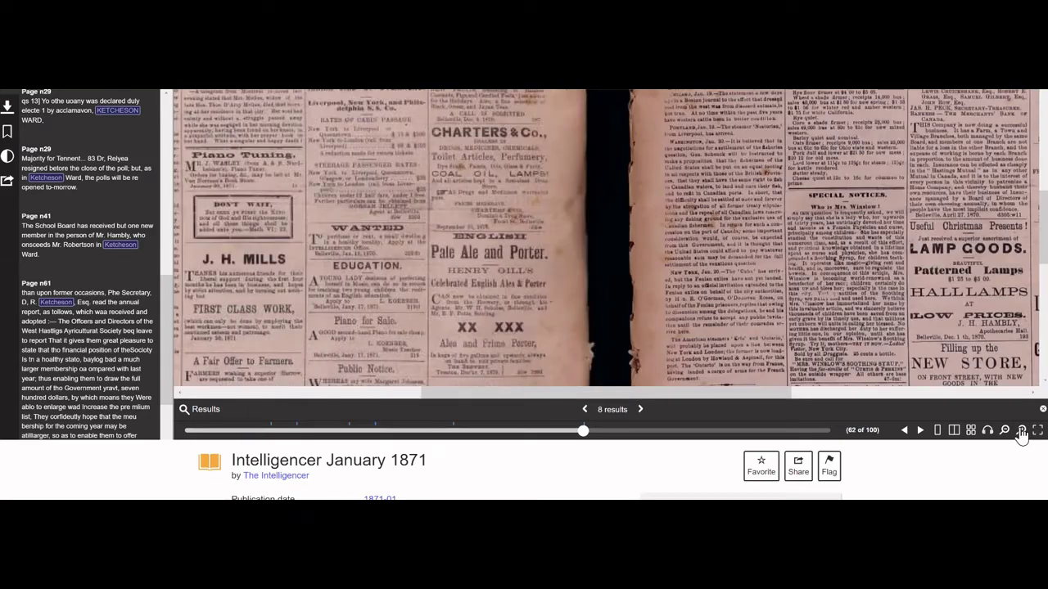
{"action": "left_click_drag", "start_coordinate": [624, 394], "coordinate": [373, 405]}
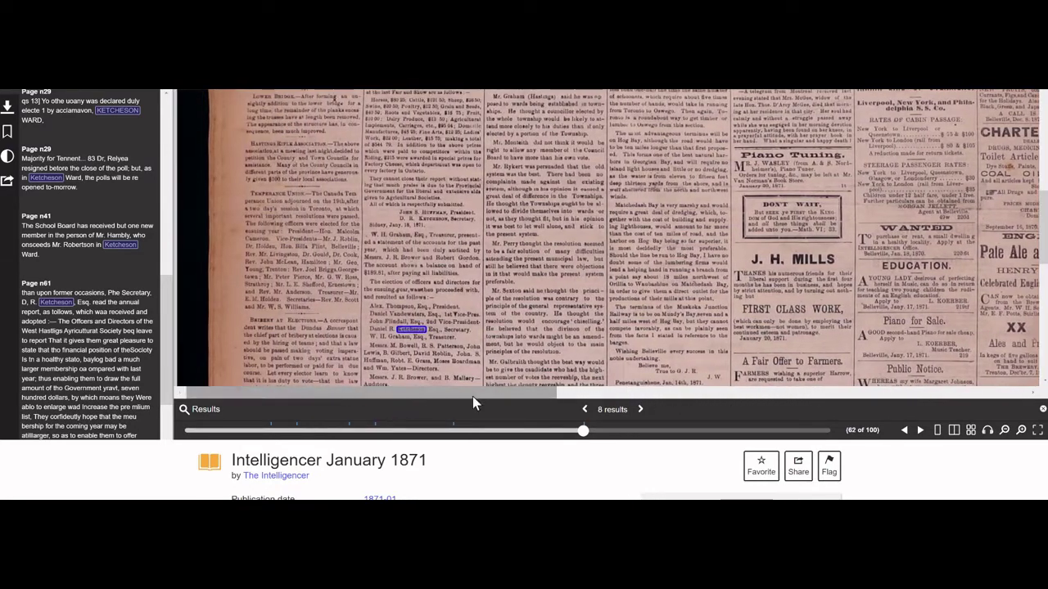
{"action": "scroll", "coordinate": [610, 303], "scroll_direction": "down", "scroll_amount": 1}
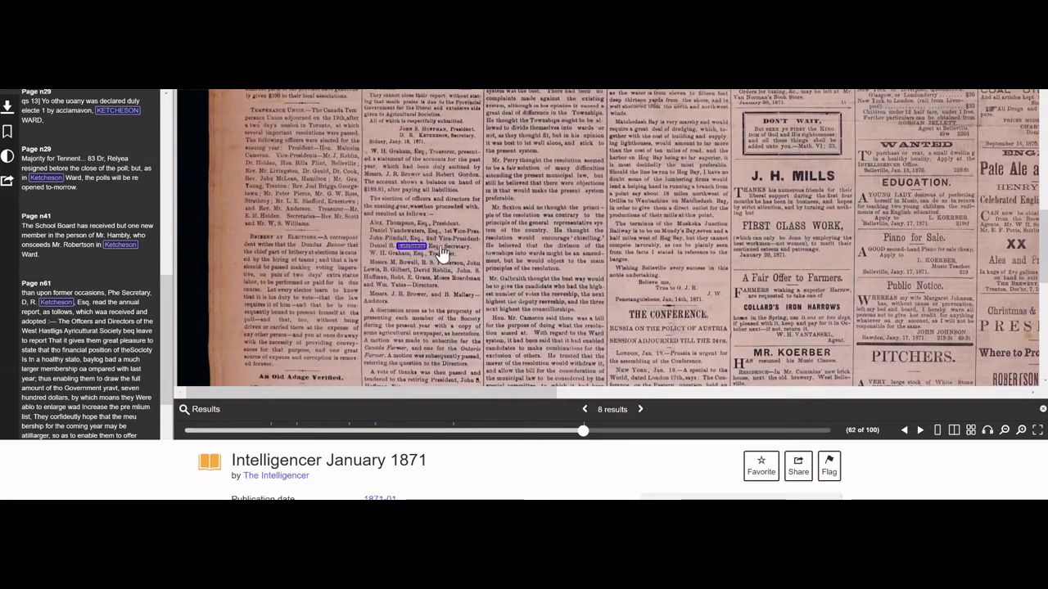
{"action": "scroll", "coordinate": [463, 252], "scroll_direction": "up", "scroll_amount": 1}
{"action": "scroll", "coordinate": [463, 252], "scroll_direction": "up", "scroll_amount": 5}
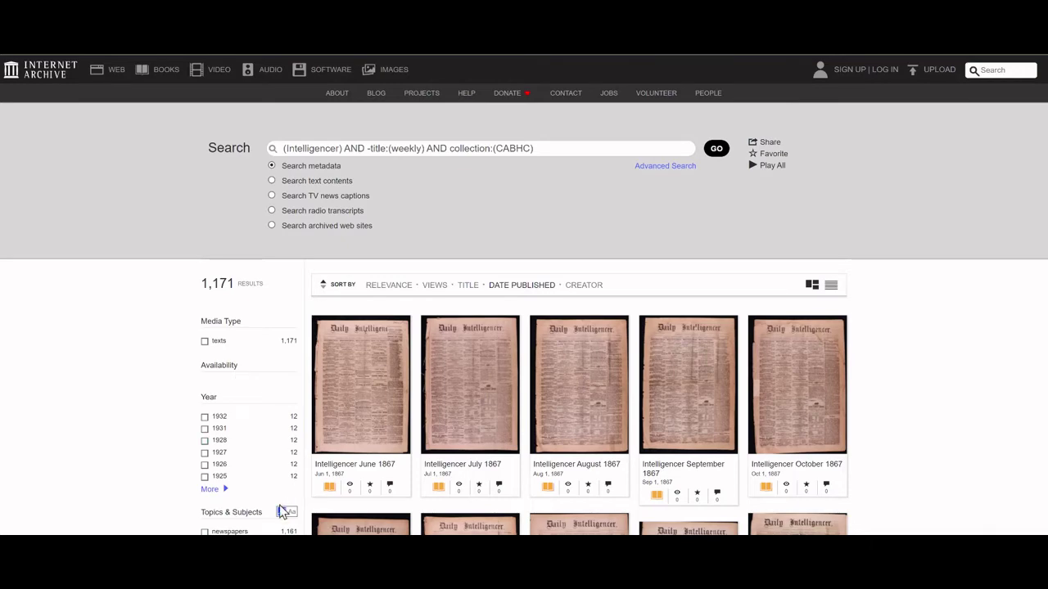
Filter the daily Intelligencer results to the year 1875
{"action": "left_click", "coordinate": [211, 489]}
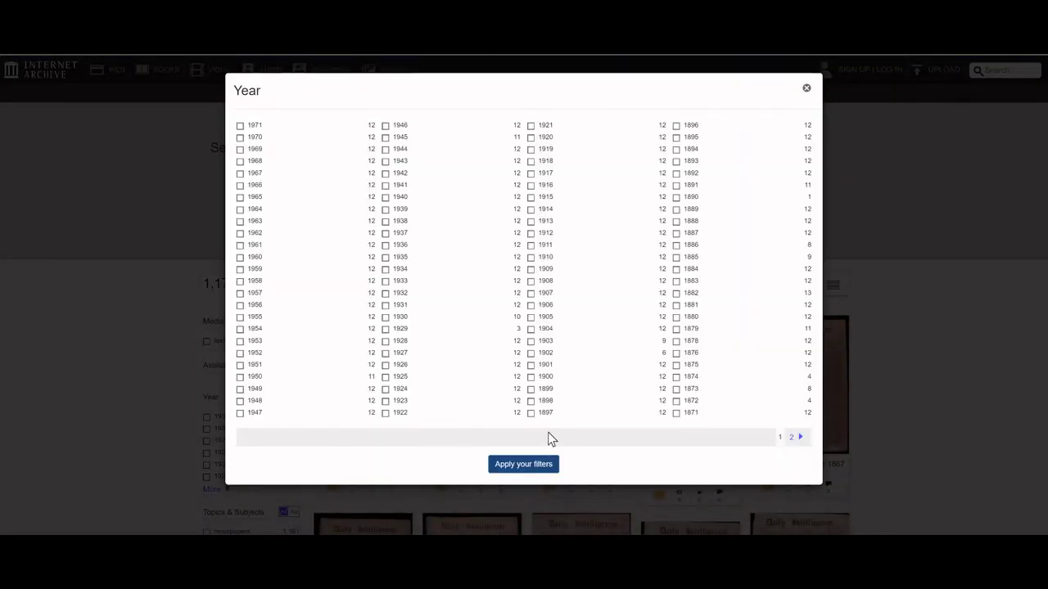
{"action": "left_click", "coordinate": [677, 367]}
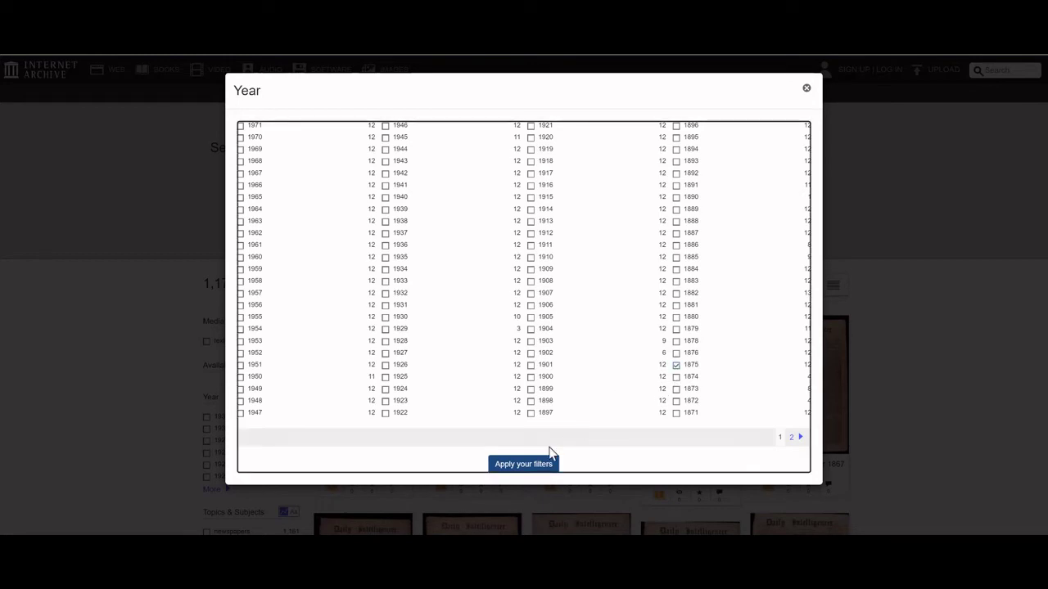
{"action": "left_click", "coordinate": [522, 465]}
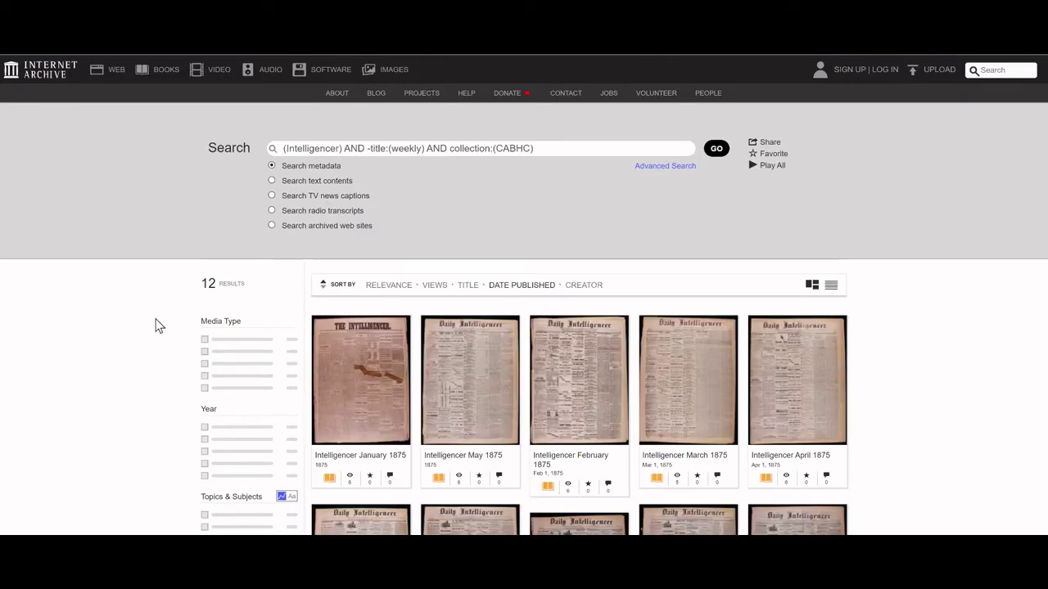
Open the Intelligencer October 1875 issue from the 1875 results
{"action": "scroll", "coordinate": [163, 339], "scroll_direction": "down", "scroll_amount": 2}
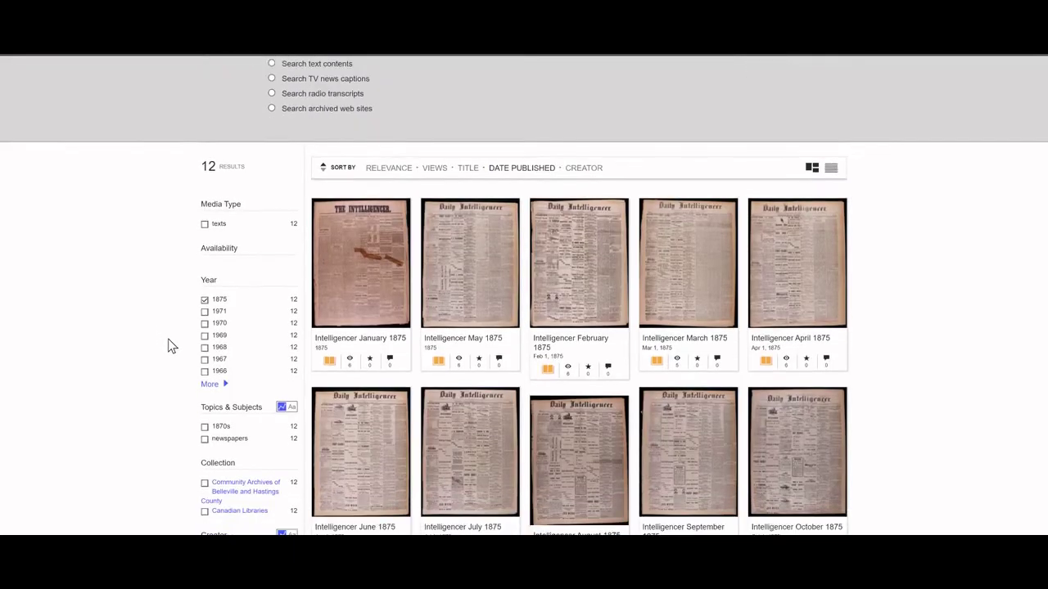
{"action": "scroll", "coordinate": [168, 344], "scroll_direction": "down", "scroll_amount": 1}
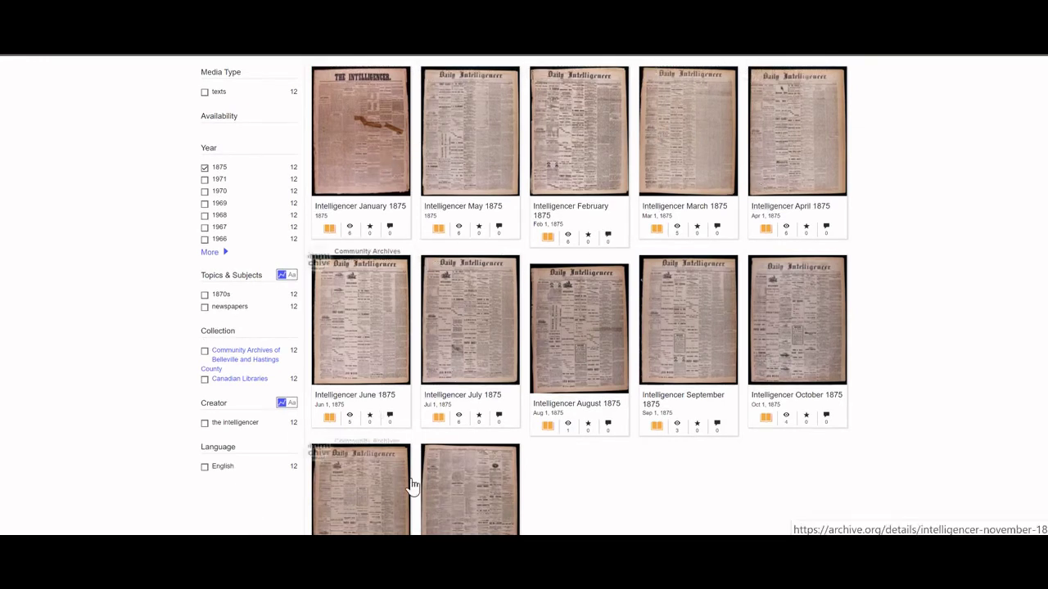
{"action": "left_click", "coordinate": [794, 337]}
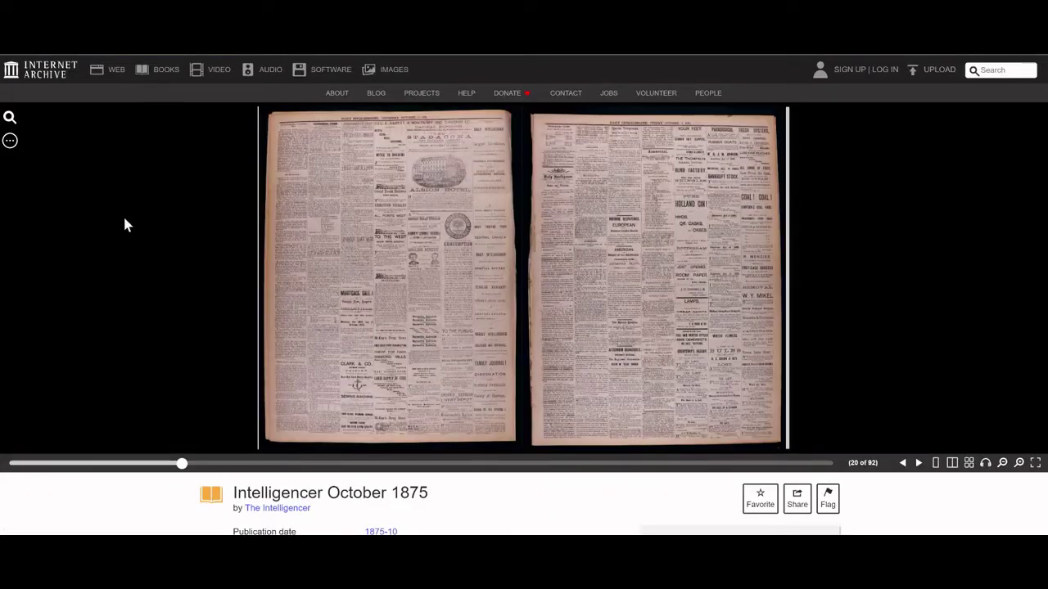
Search inside the October 1875 issue for the second surname suggested from earlier searches
{"action": "left_click", "coordinate": [10, 120]}
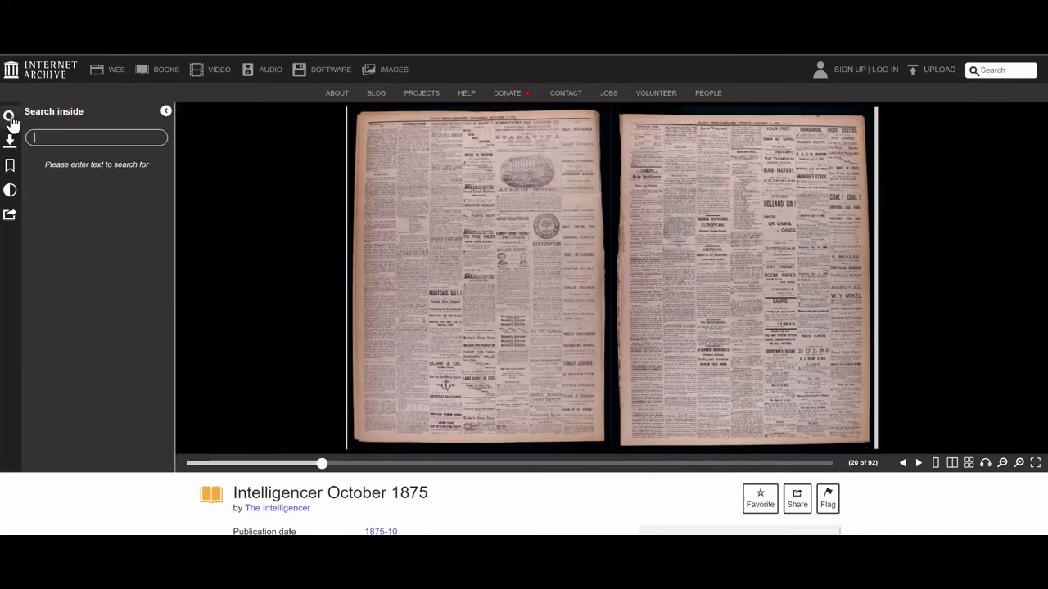
{"action": "left_click", "coordinate": [50, 137]}
{"action": "left_click", "coordinate": [46, 199]}
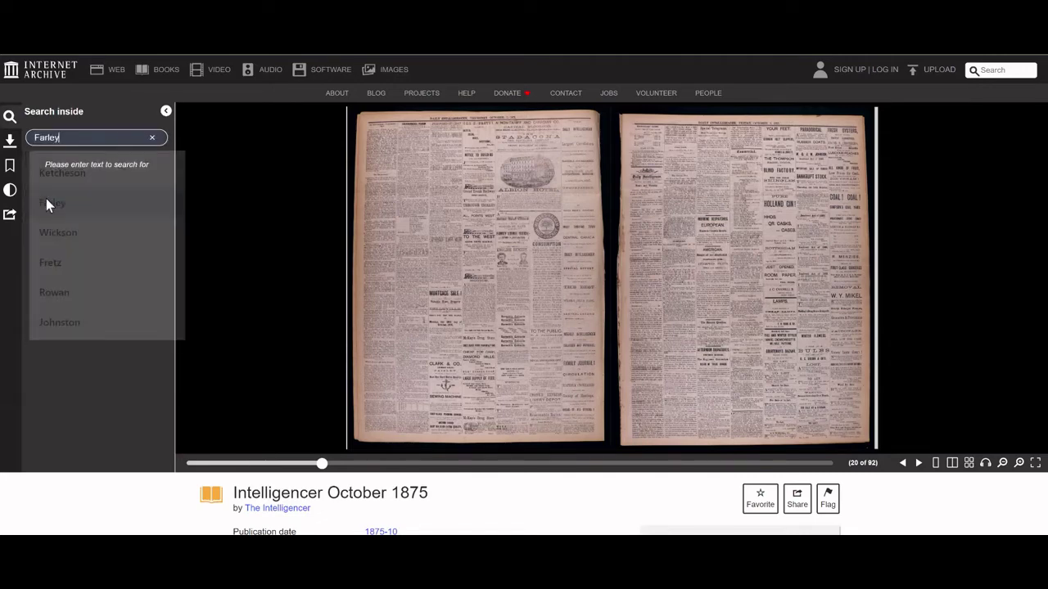
{"action": "key", "text": "Return"}
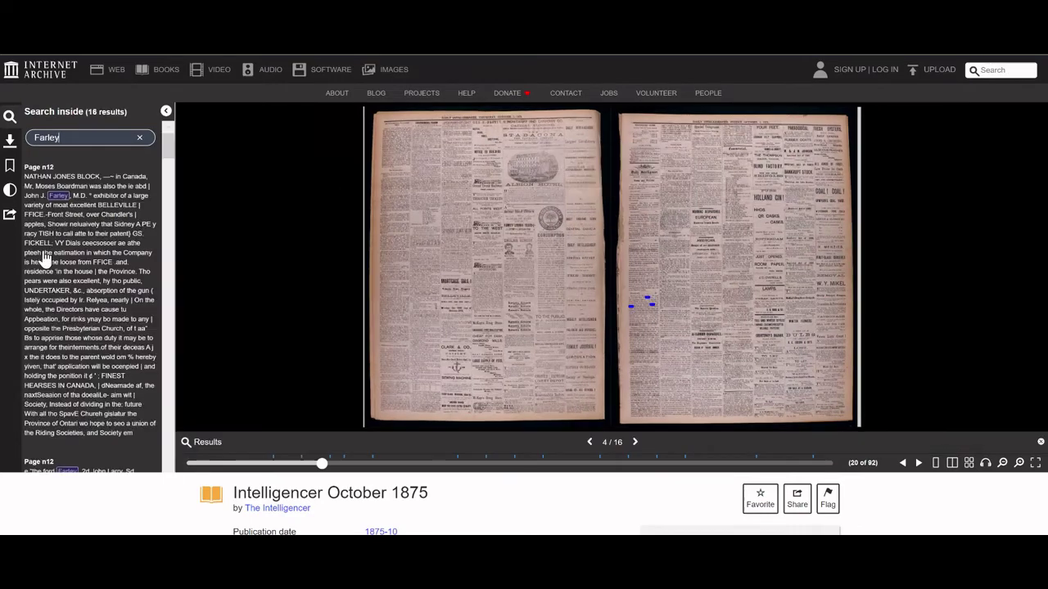
Review the matching excerpts up to the death notice on page n20 and enlarge the page to read the highlighted notice
{"action": "scroll", "coordinate": [67, 274], "scroll_direction": "down", "scroll_amount": 4}
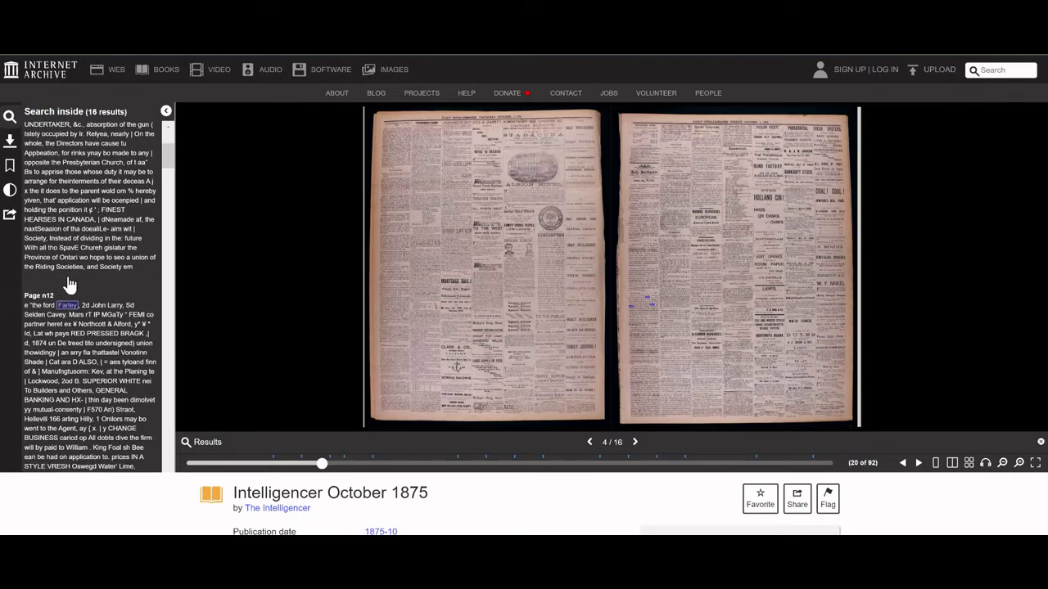
{"action": "scroll", "coordinate": [70, 282], "scroll_direction": "down", "scroll_amount": 2}
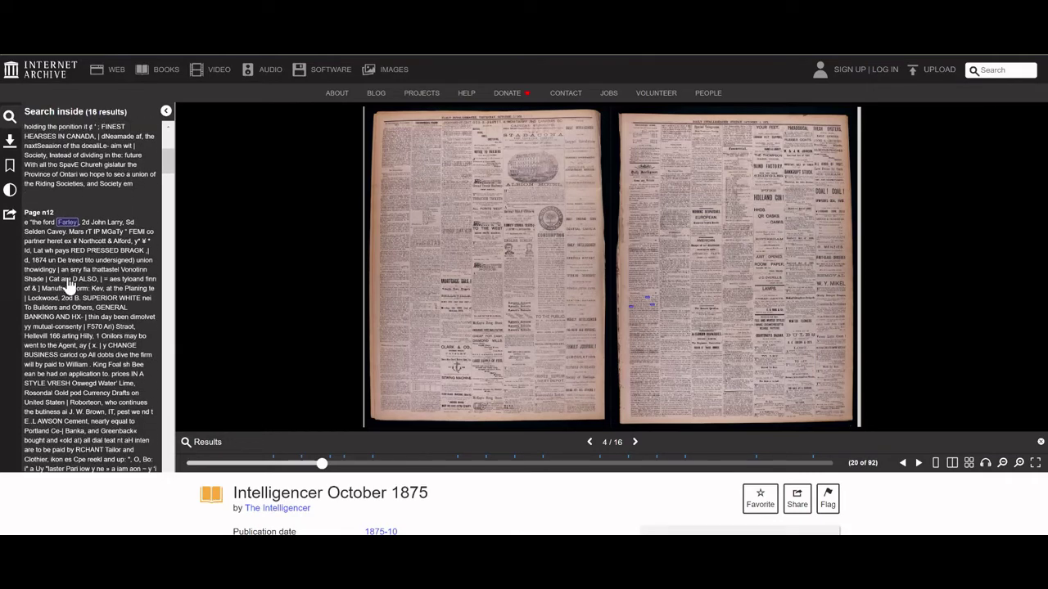
{"action": "scroll", "coordinate": [70, 283], "scroll_direction": "down", "scroll_amount": 6}
{"action": "scroll", "coordinate": [70, 292], "scroll_direction": "down", "scroll_amount": 4}
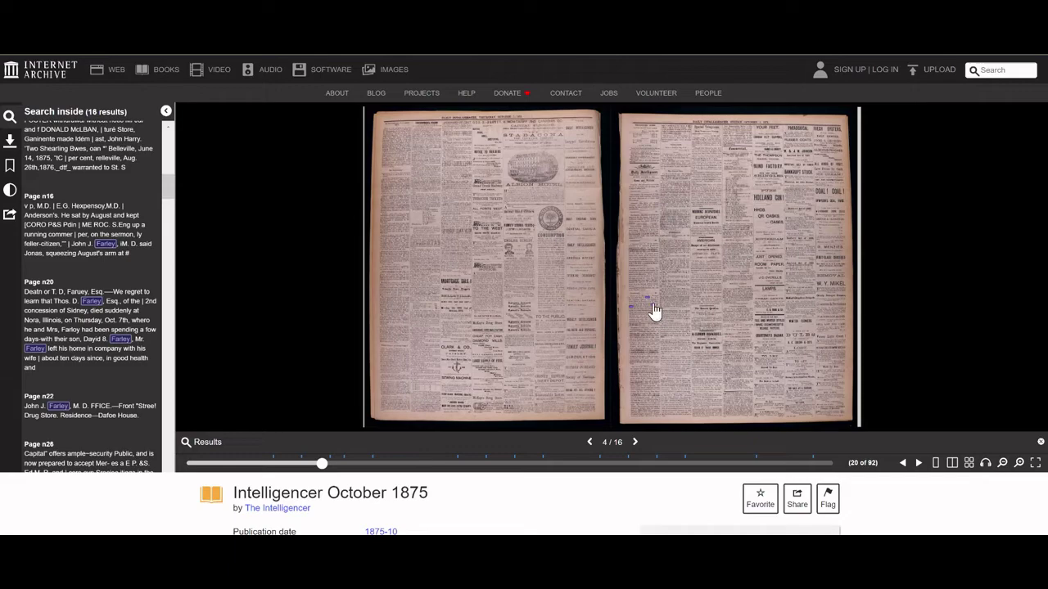
{"action": "left_click", "coordinate": [1019, 464]}
{"action": "left_click", "coordinate": [1019, 464]}
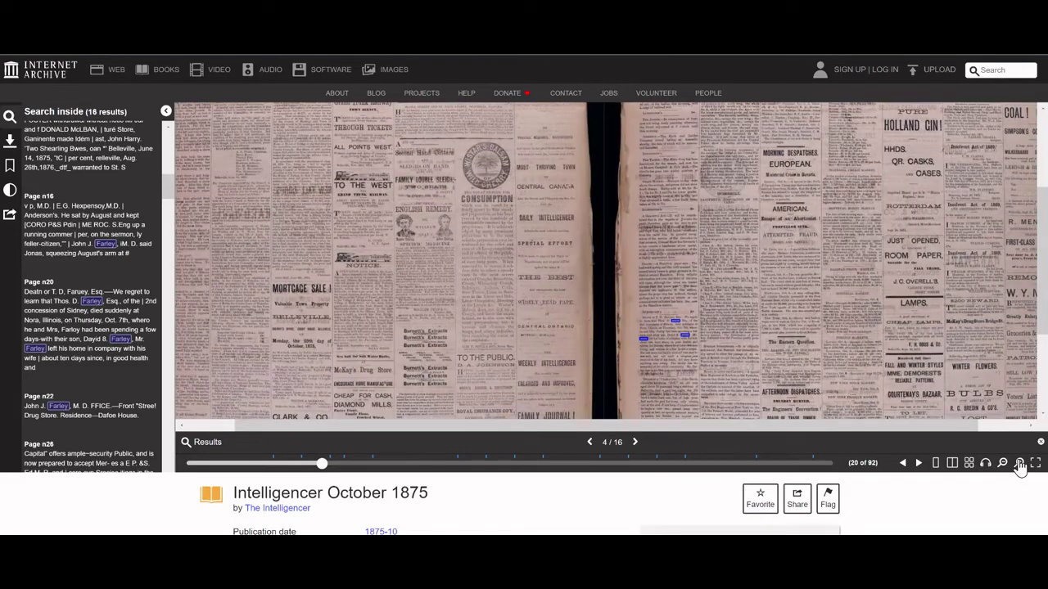
{"action": "left_click", "coordinate": [1018, 464]}
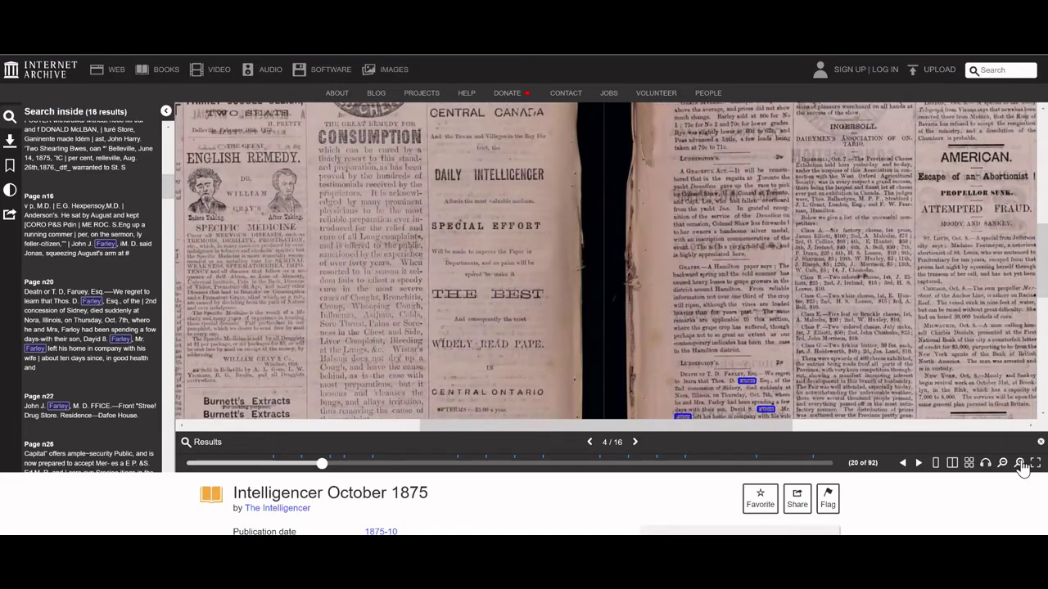
{"action": "left_click", "coordinate": [1019, 464]}
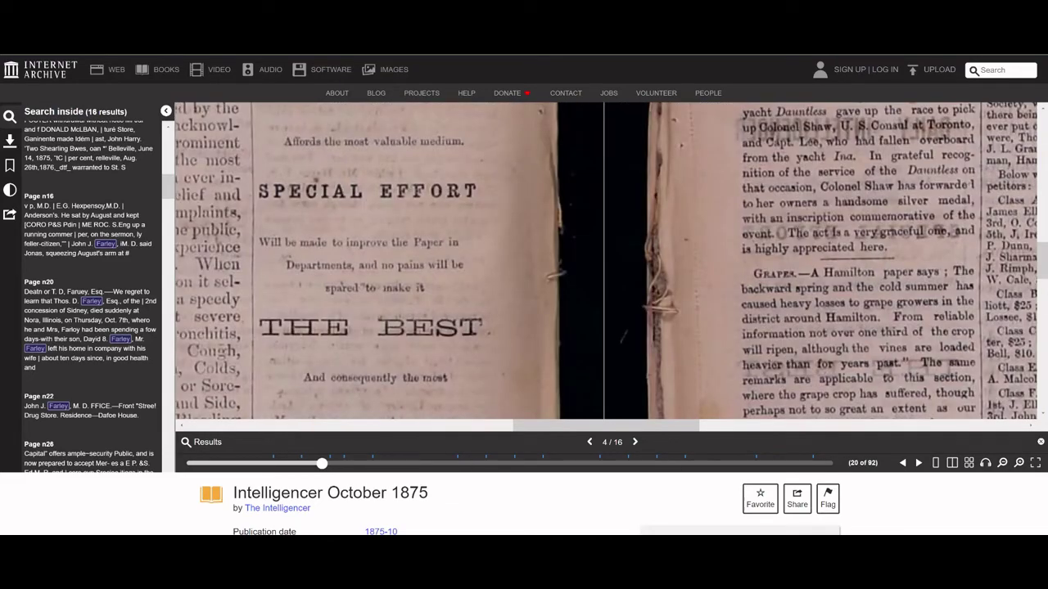
{"action": "scroll", "coordinate": [605, 262], "scroll_direction": "down", "scroll_amount": 5}
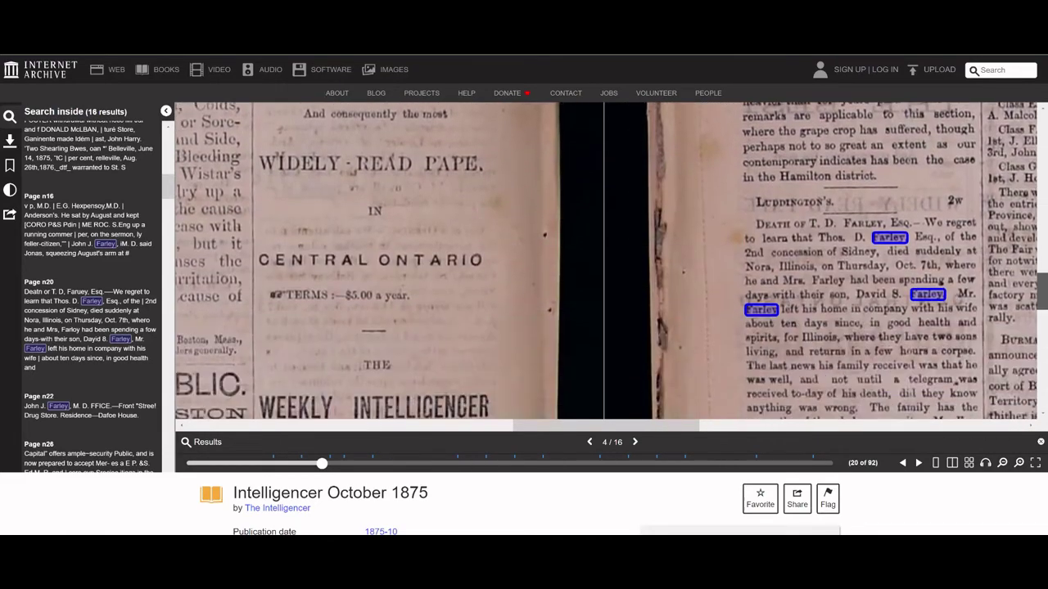
Read the rest of the highlighted death notice on the enlarged page n20 of the October 1875 issue
{"action": "scroll", "coordinate": [745, 380], "scroll_direction": "down", "scroll_amount": 1}
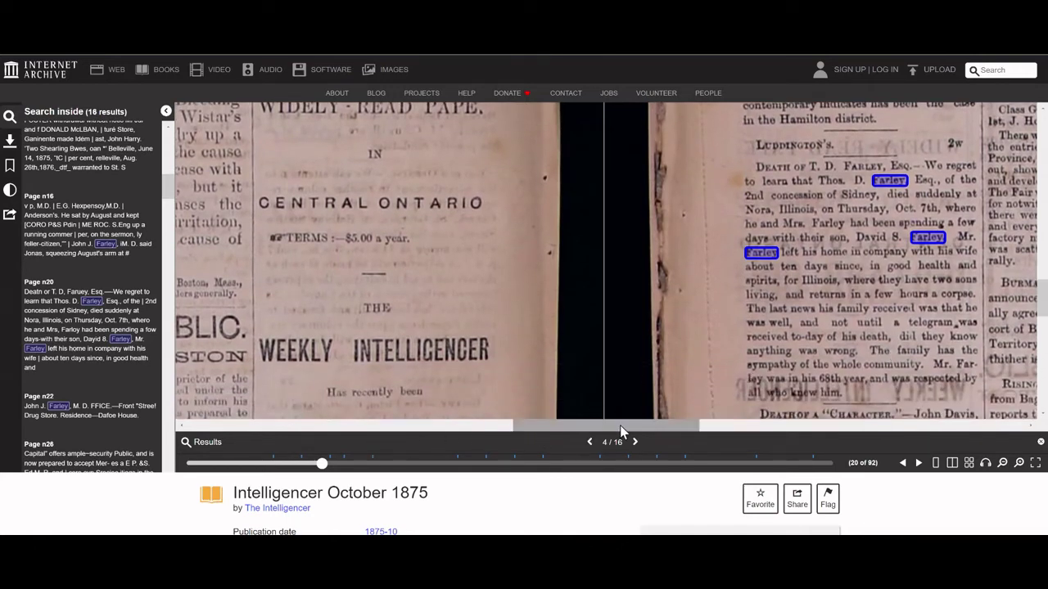
{"action": "left_click_drag", "start_coordinate": [619, 428], "coordinate": [674, 435]}
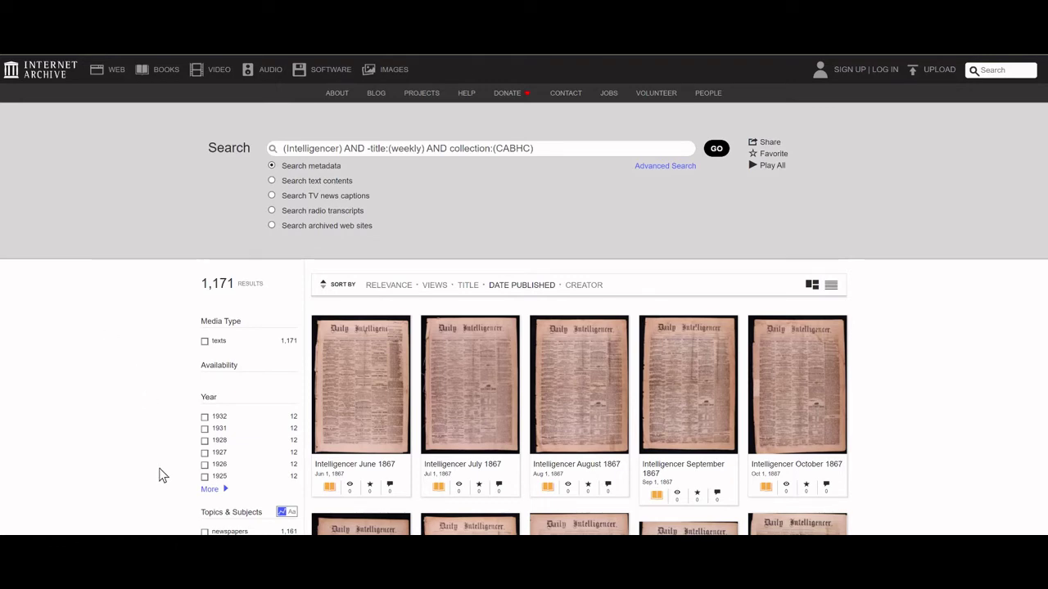
Filter the daily Intelligencer results to the year 1898
{"action": "left_click", "coordinate": [210, 489]}
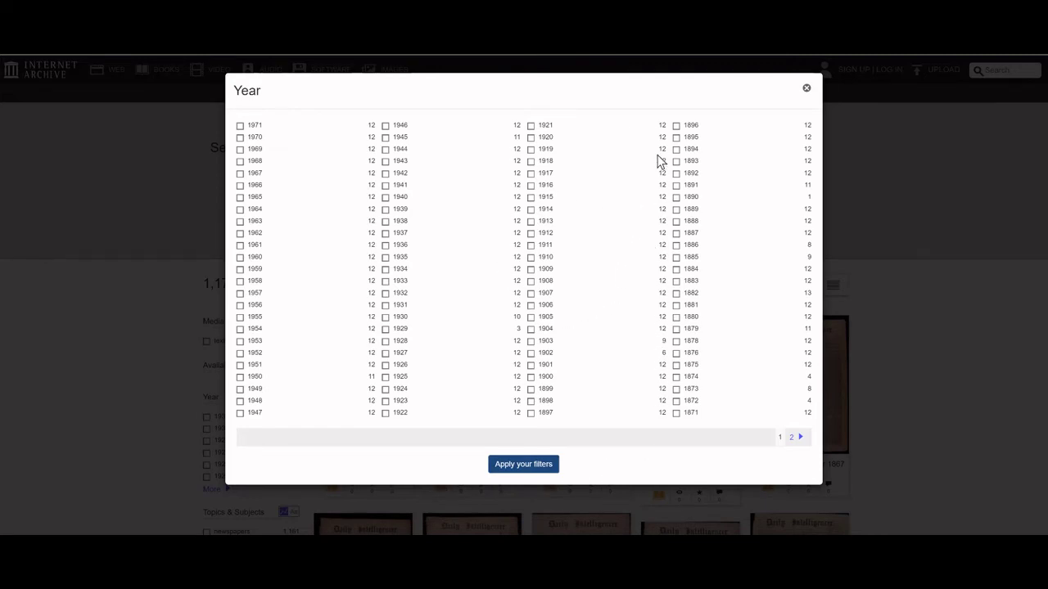
{"action": "left_click", "coordinate": [530, 401]}
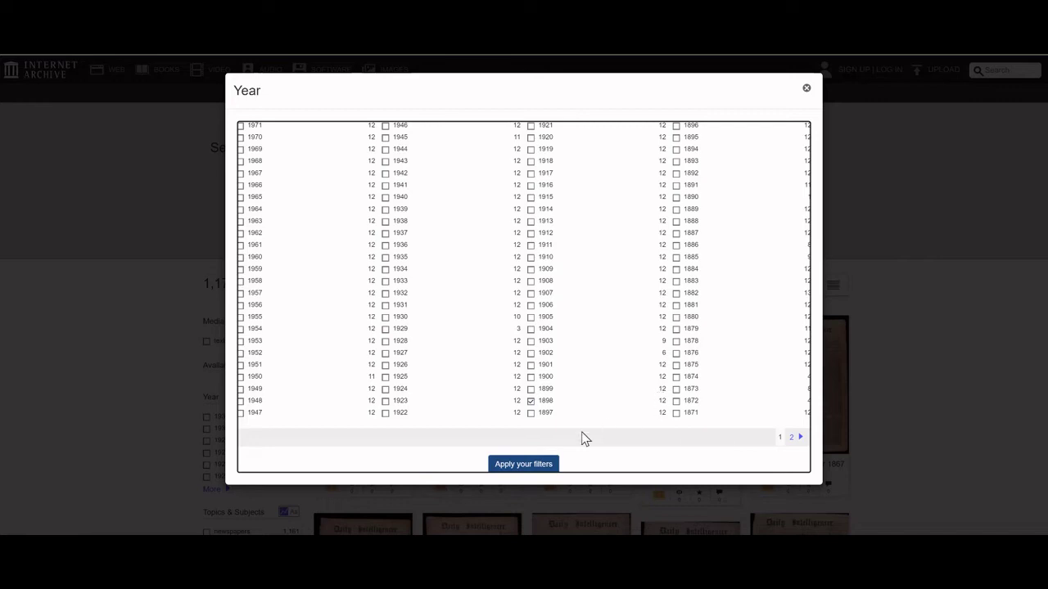
{"action": "left_click", "coordinate": [534, 465]}
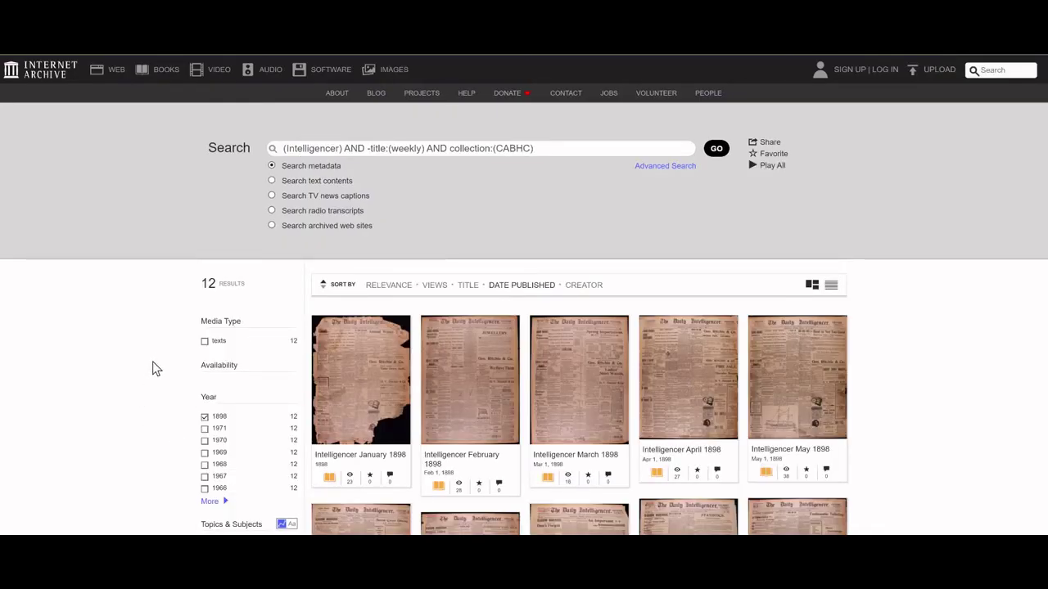
Look over the 1898 issues and open the Intelligencer February 1898 issue
{"action": "scroll", "coordinate": [148, 360], "scroll_direction": "down", "scroll_amount": 3}
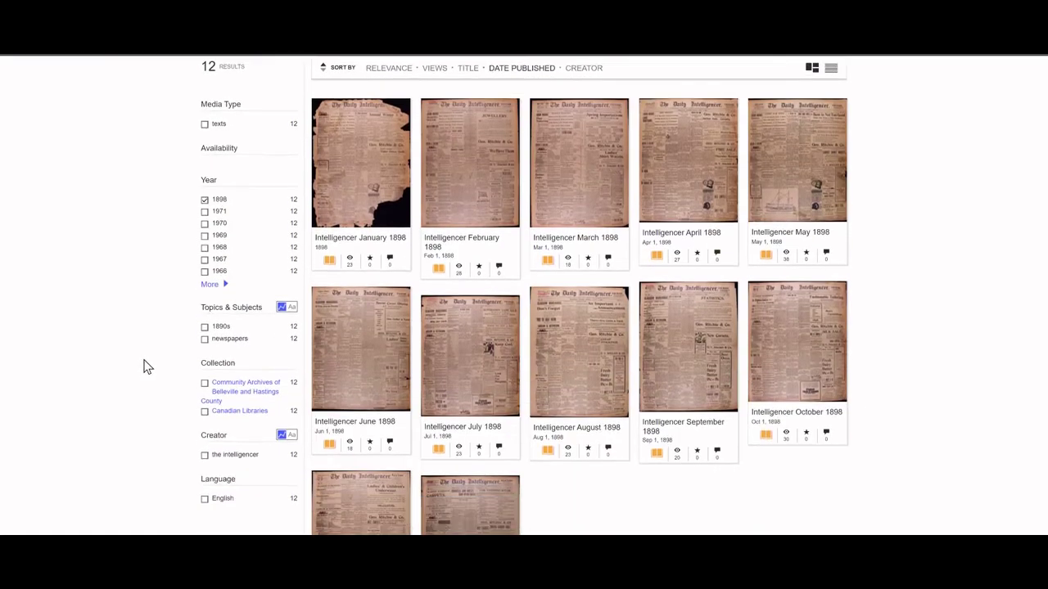
{"action": "scroll", "coordinate": [145, 361], "scroll_direction": "down", "scroll_amount": 1}
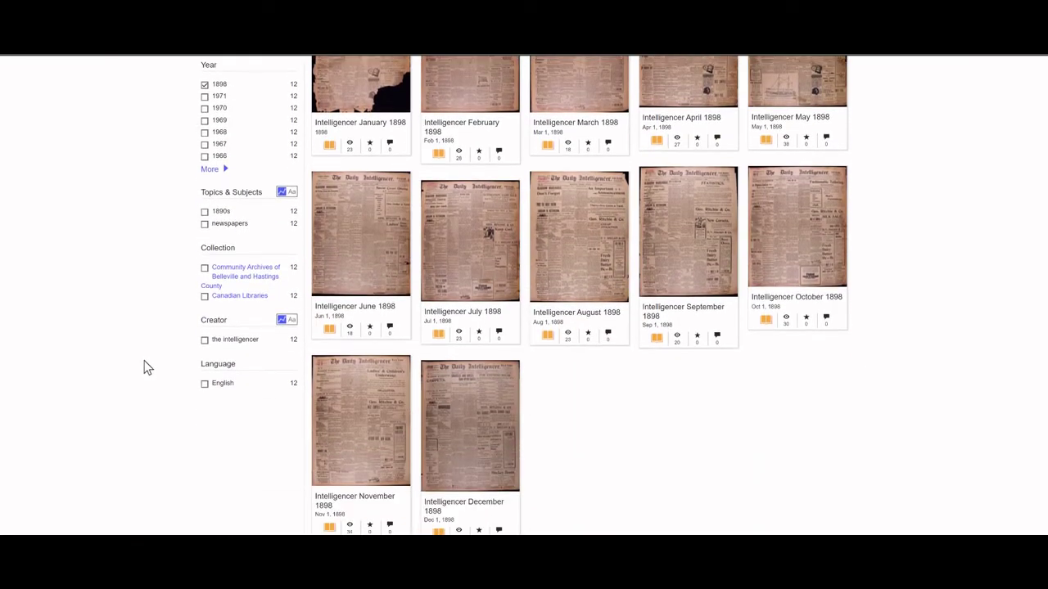
{"action": "scroll", "coordinate": [144, 366], "scroll_direction": "up", "scroll_amount": 2}
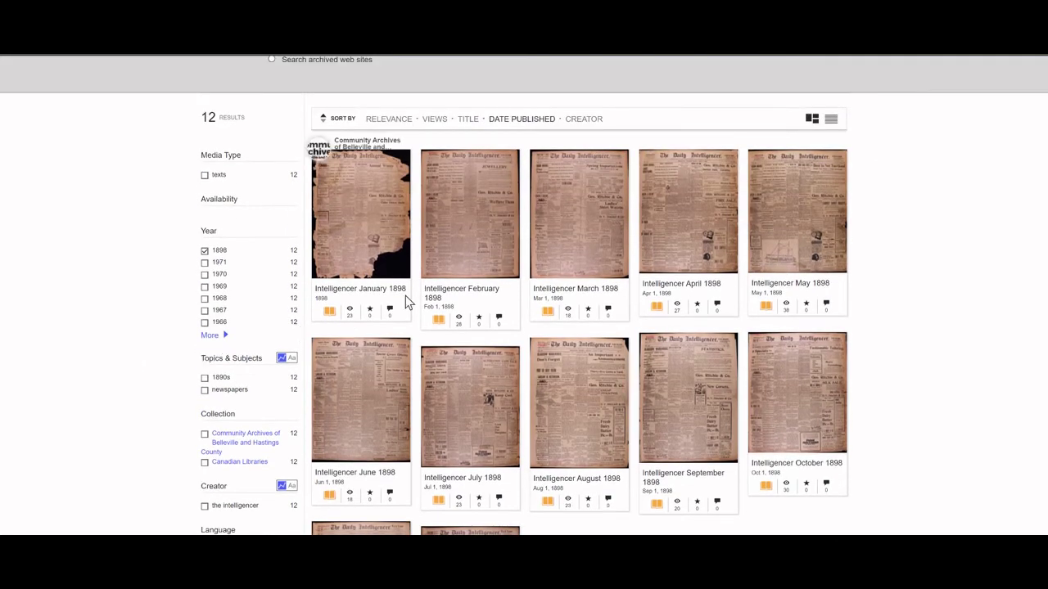
{"action": "left_click", "coordinate": [471, 235]}
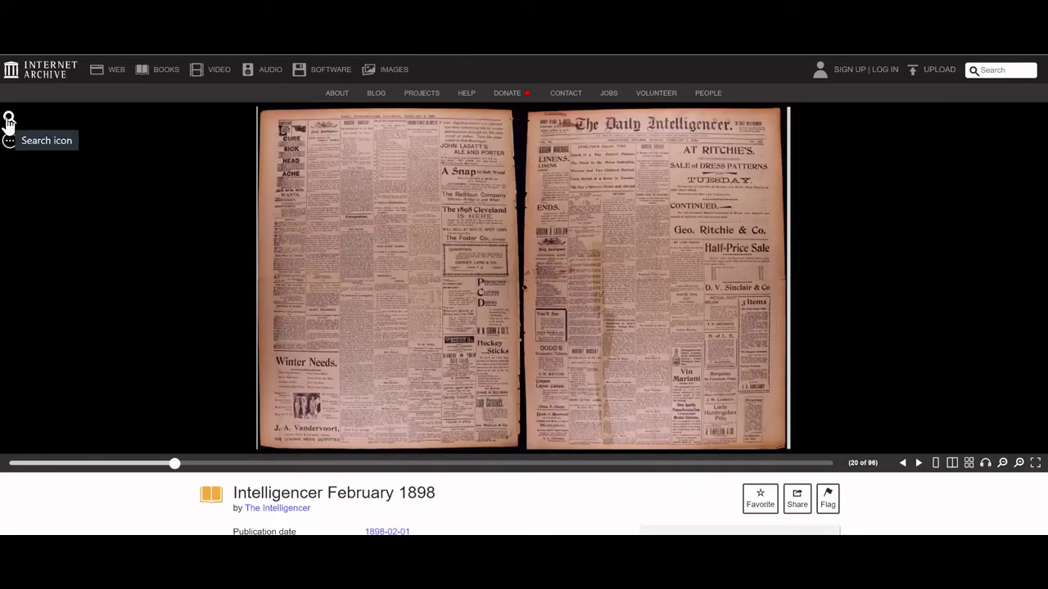
Search inside the February 1898 issue for a new family surname
{"action": "left_click", "coordinate": [9, 119]}
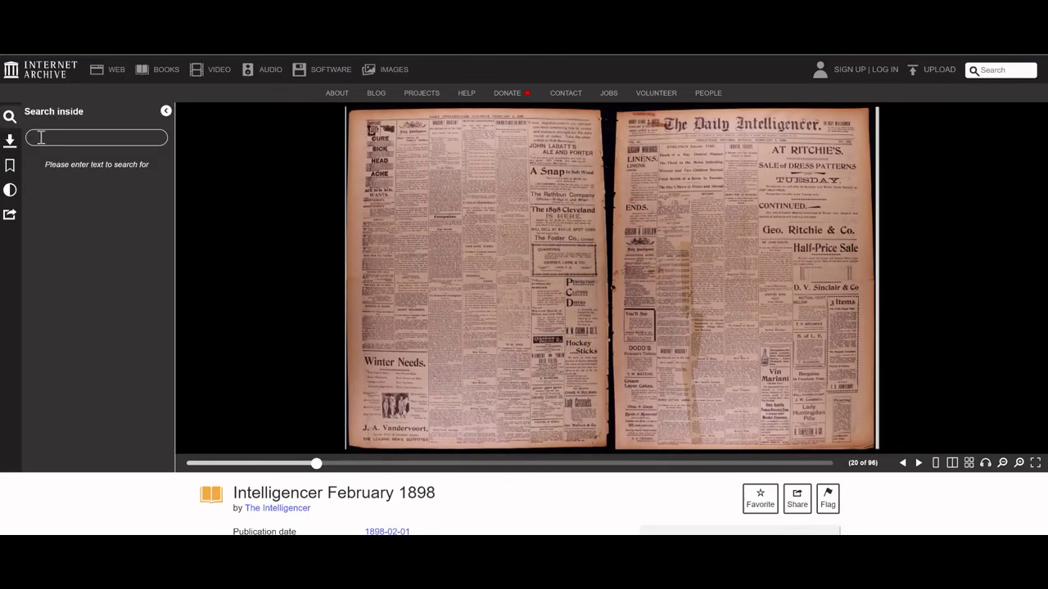
{"action": "left_click", "coordinate": [42, 137]}
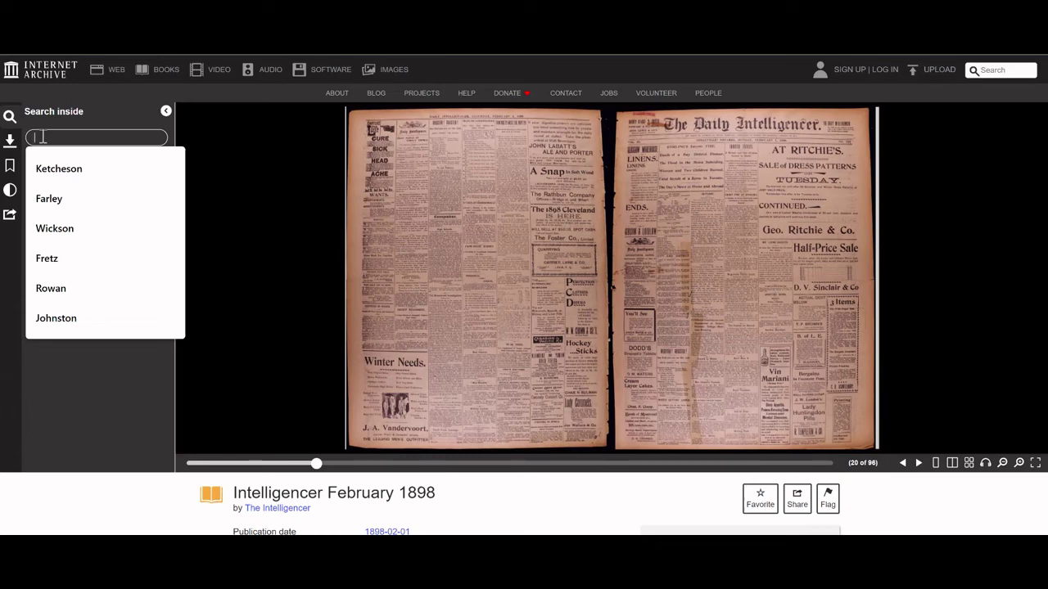
{"action": "type", "text": "Foster"}
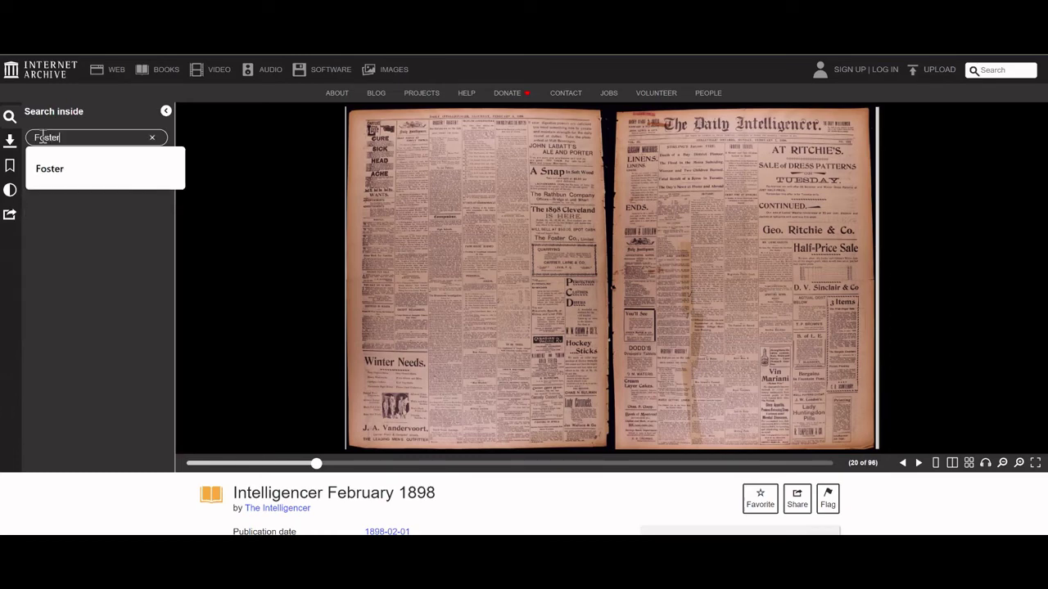
{"action": "key", "text": "Return"}
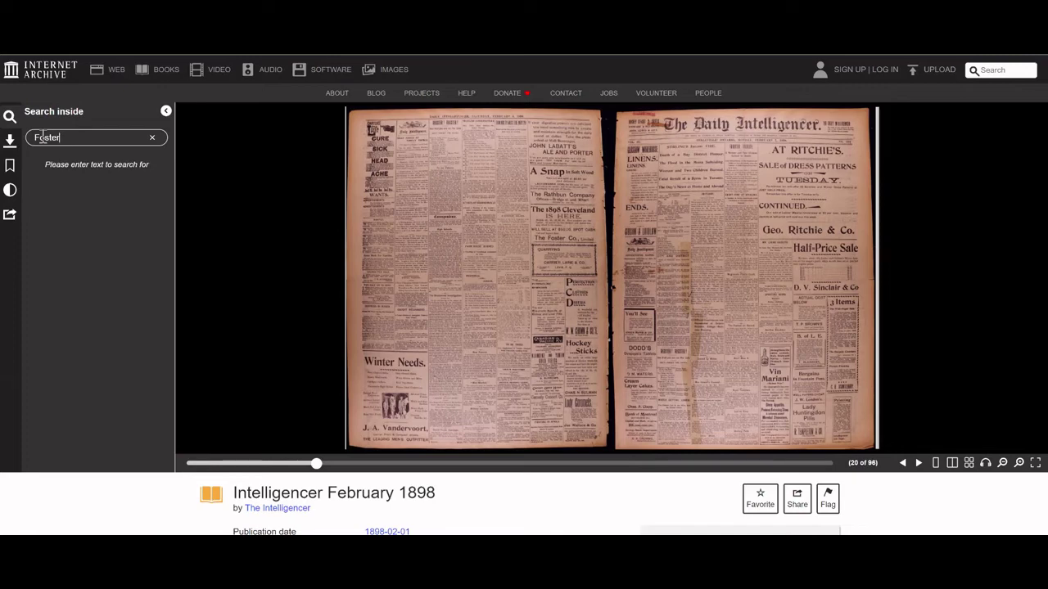
{"action": "key", "text": "Return"}
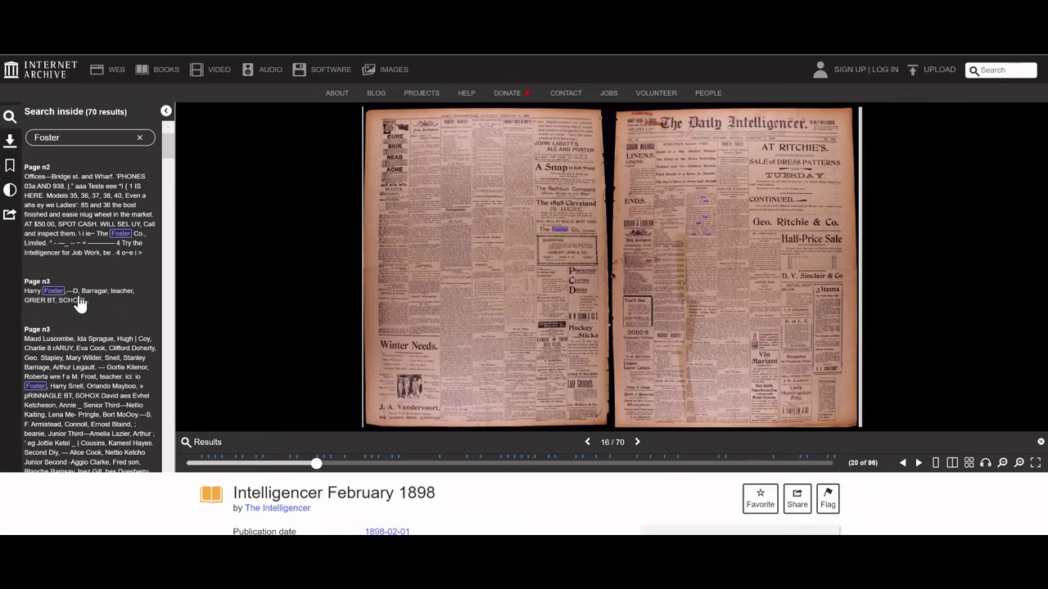
Review the matching excerpts in the February 1898 issue and open the death notice match on page n20
{"action": "scroll", "coordinate": [130, 307], "scroll_direction": "down", "scroll_amount": 1}
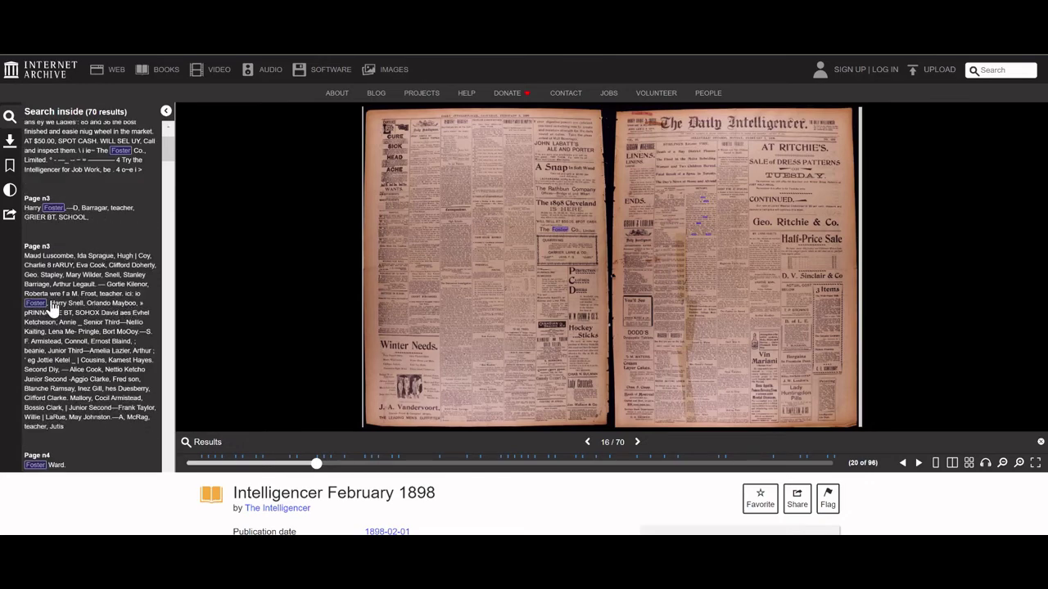
{"action": "scroll", "coordinate": [43, 314], "scroll_direction": "down", "scroll_amount": 2}
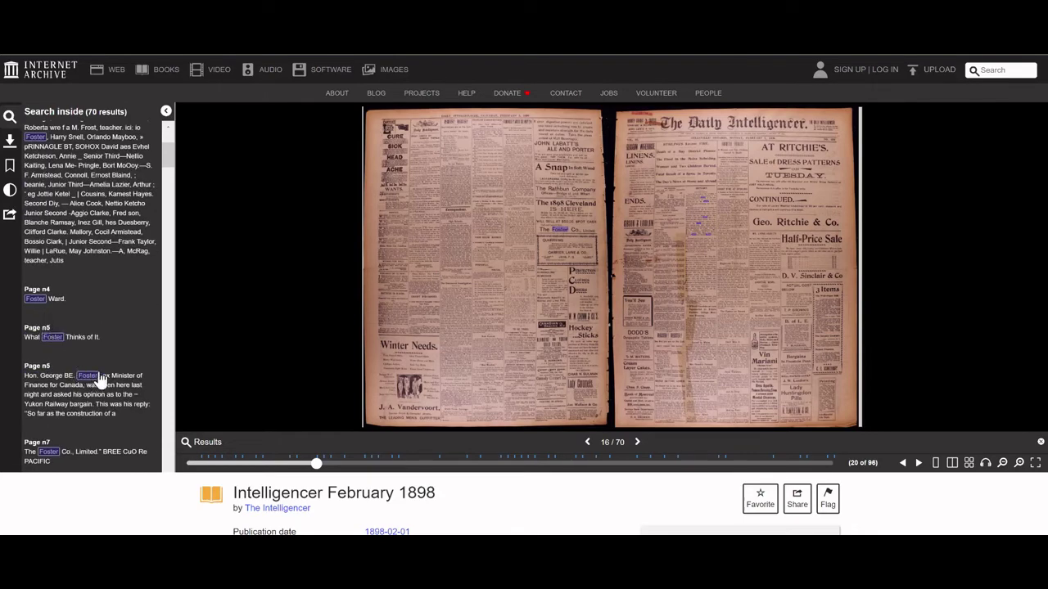
{"action": "scroll", "coordinate": [132, 353], "scroll_direction": "down", "scroll_amount": 1}
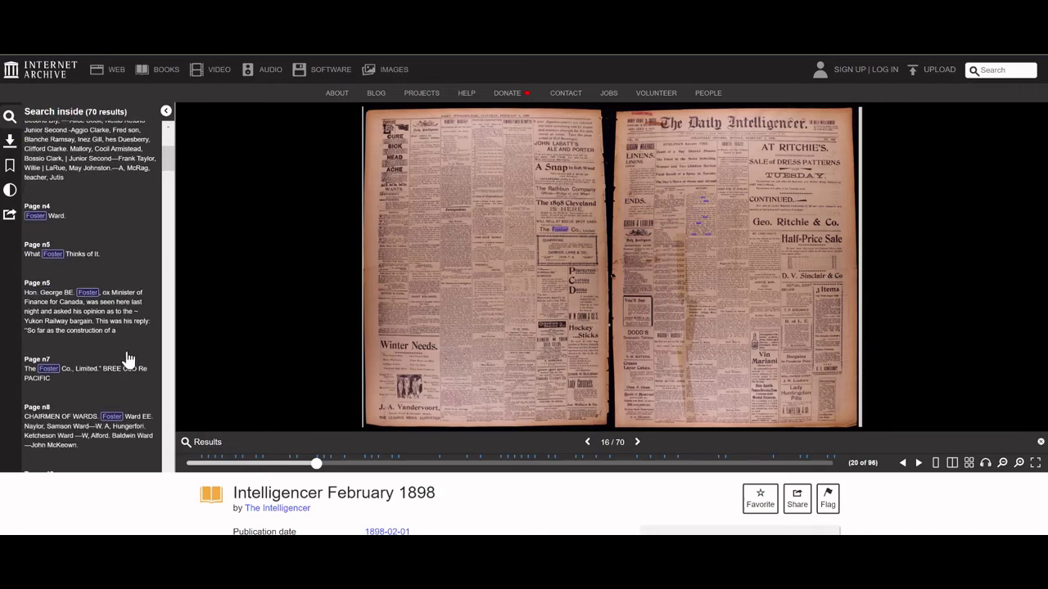
{"action": "scroll", "coordinate": [127, 362], "scroll_direction": "down", "scroll_amount": 1}
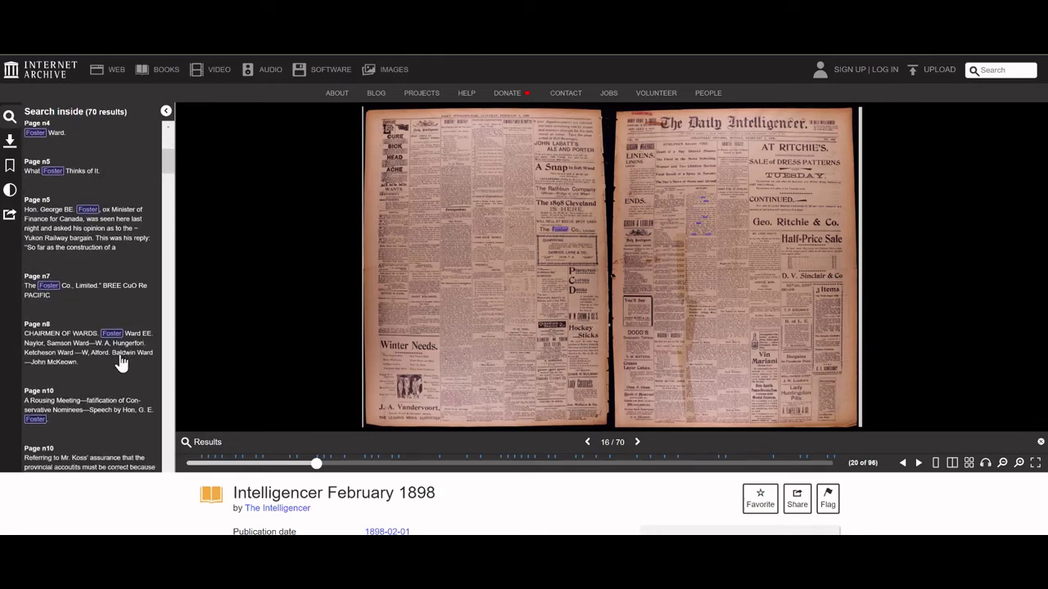
{"action": "scroll", "coordinate": [120, 362], "scroll_direction": "down", "scroll_amount": 1}
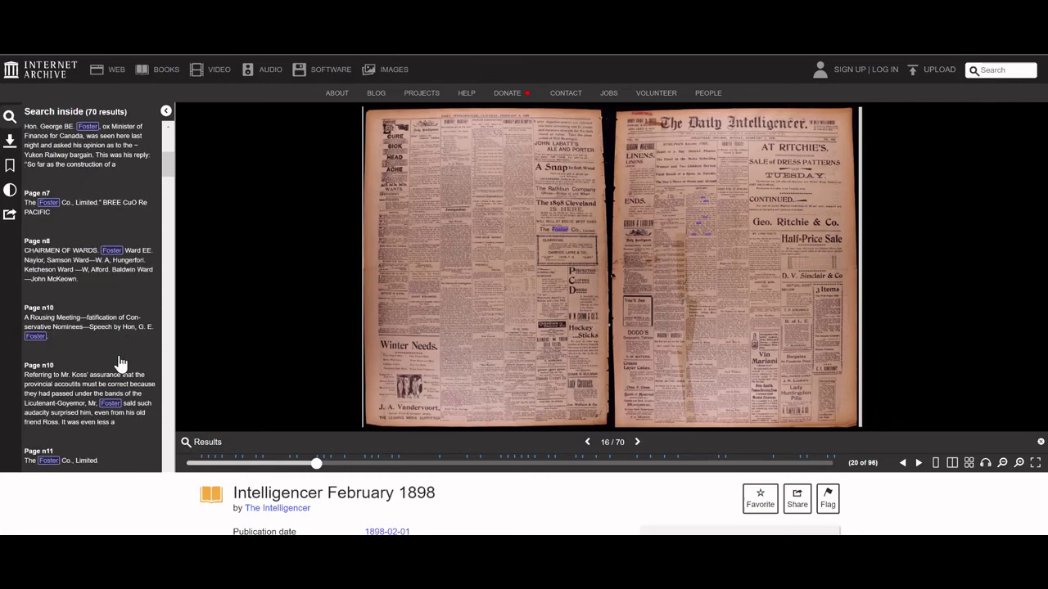
{"action": "scroll", "coordinate": [120, 363], "scroll_direction": "down", "scroll_amount": 1}
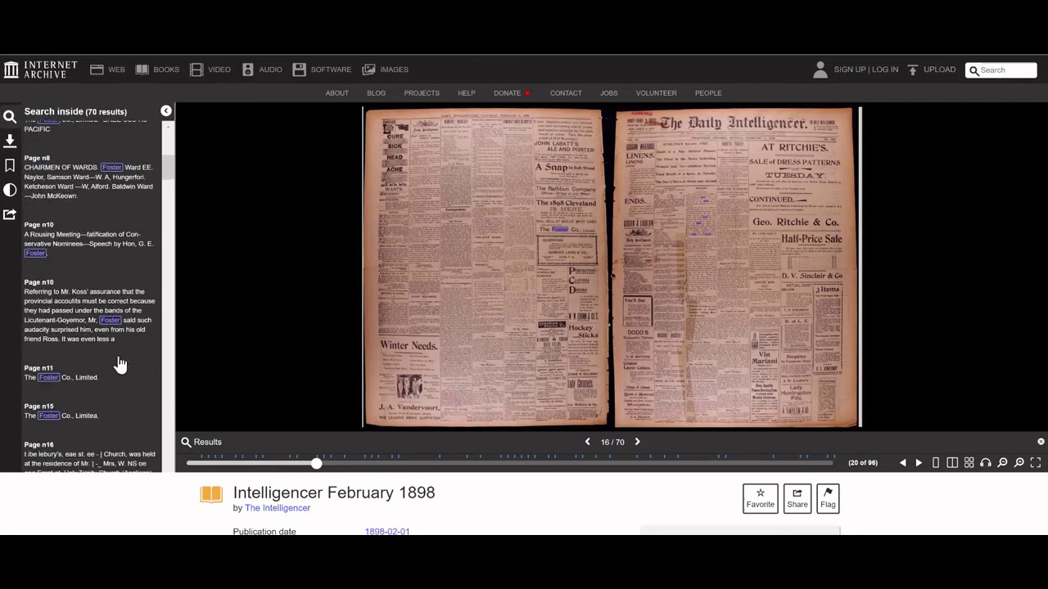
{"action": "scroll", "coordinate": [120, 363], "scroll_direction": "down", "scroll_amount": 1}
{"action": "scroll", "coordinate": [120, 362], "scroll_direction": "down", "scroll_amount": 1}
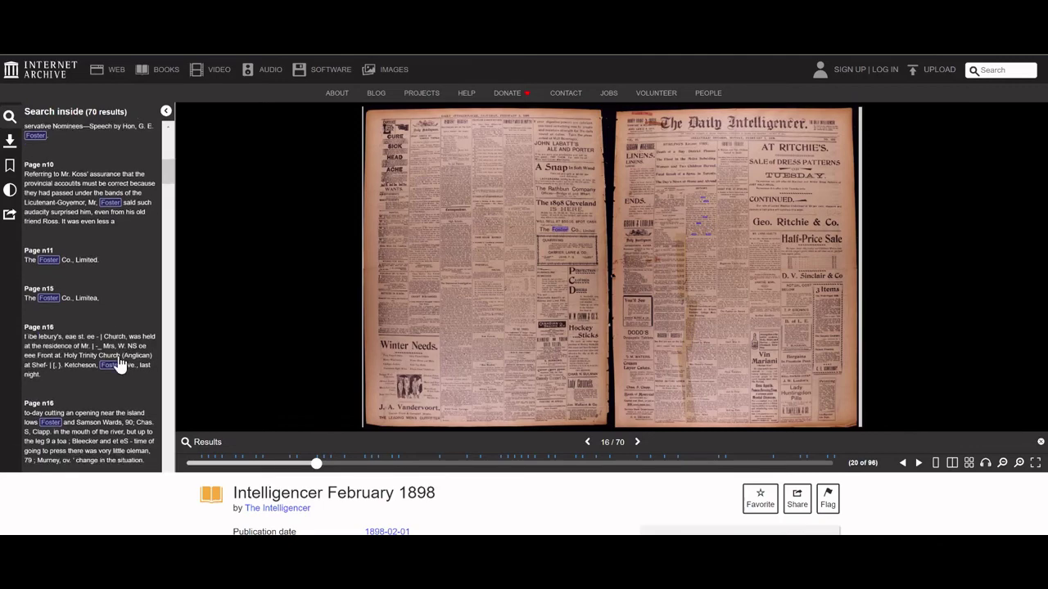
{"action": "scroll", "coordinate": [120, 362], "scroll_direction": "down", "scroll_amount": 1}
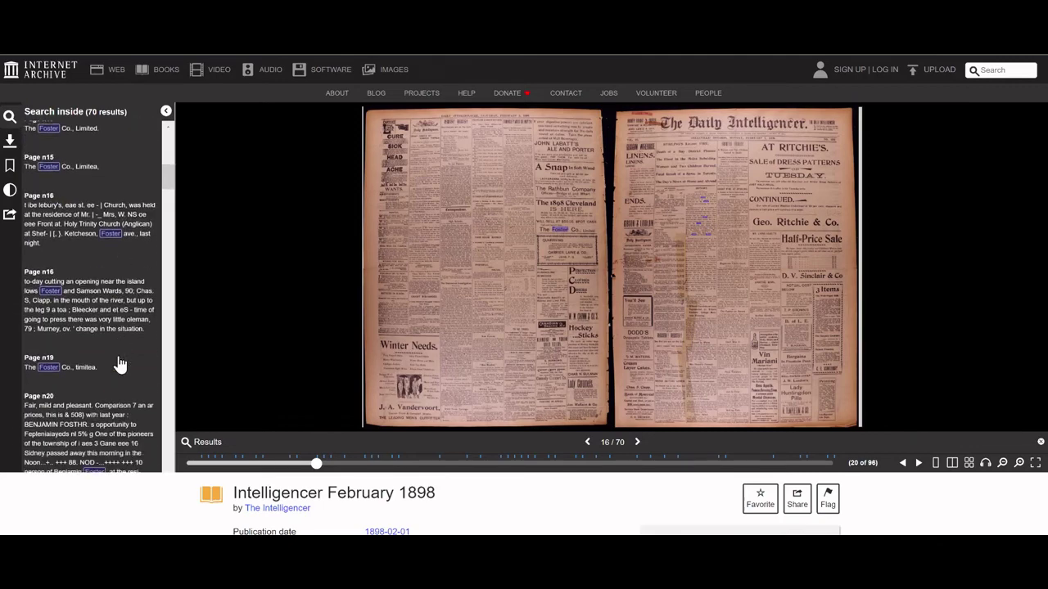
{"action": "scroll", "coordinate": [121, 363], "scroll_direction": "down", "scroll_amount": 1}
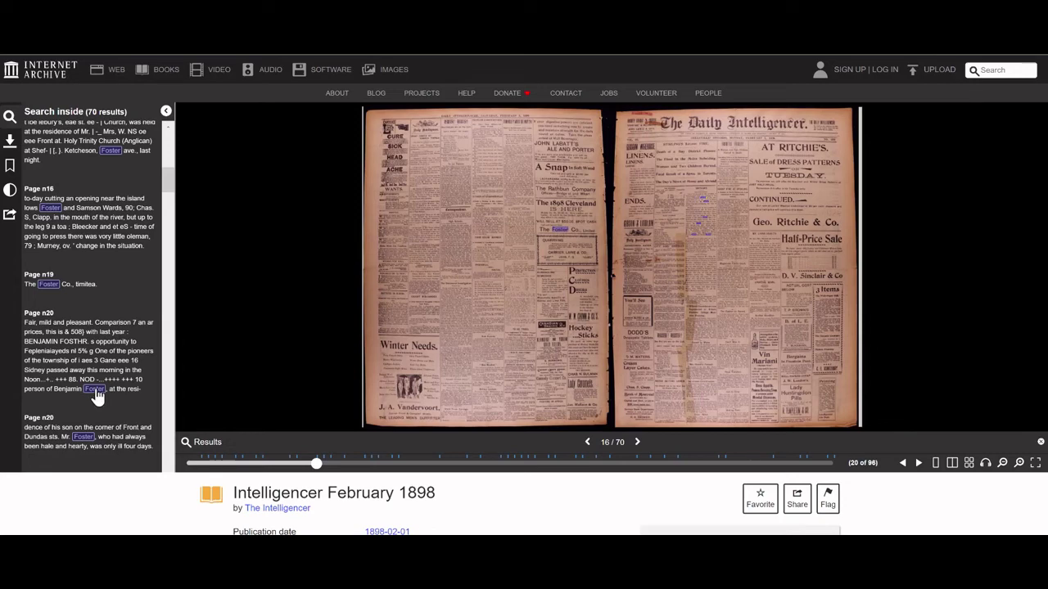
{"action": "left_click", "coordinate": [95, 391]}
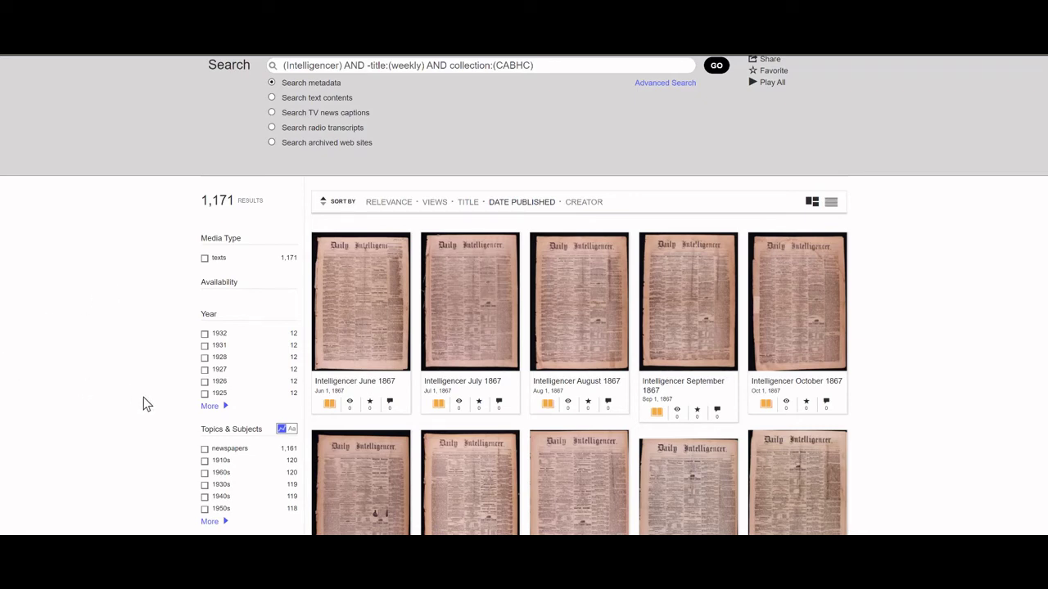
Filter the daily Intelligencer results to the year 1902 and open the Intelligencer August 1902 issue
{"action": "left_click", "coordinate": [226, 411]}
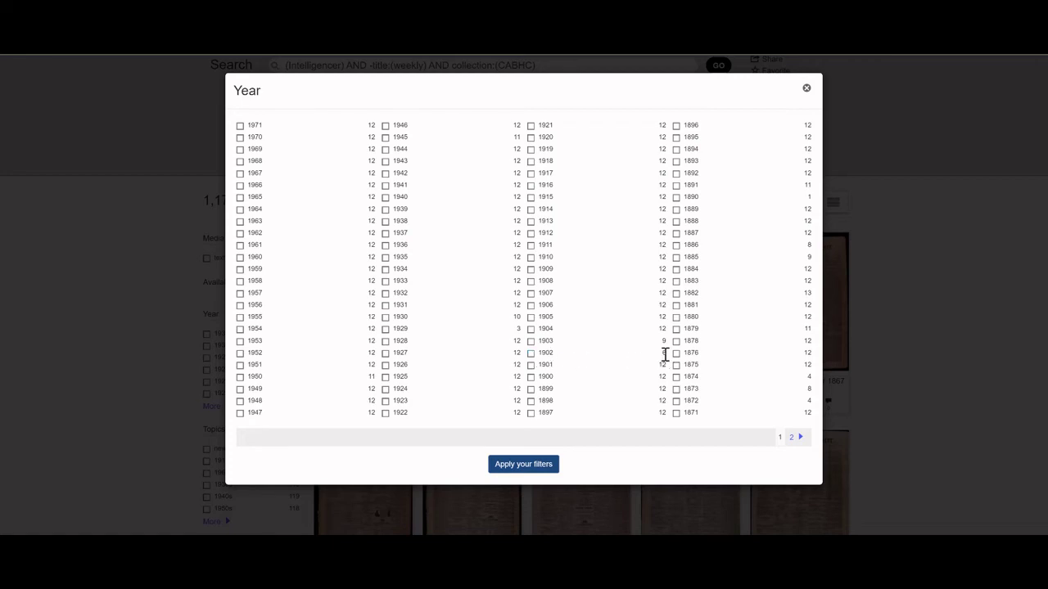
{"action": "left_click", "coordinate": [532, 355]}
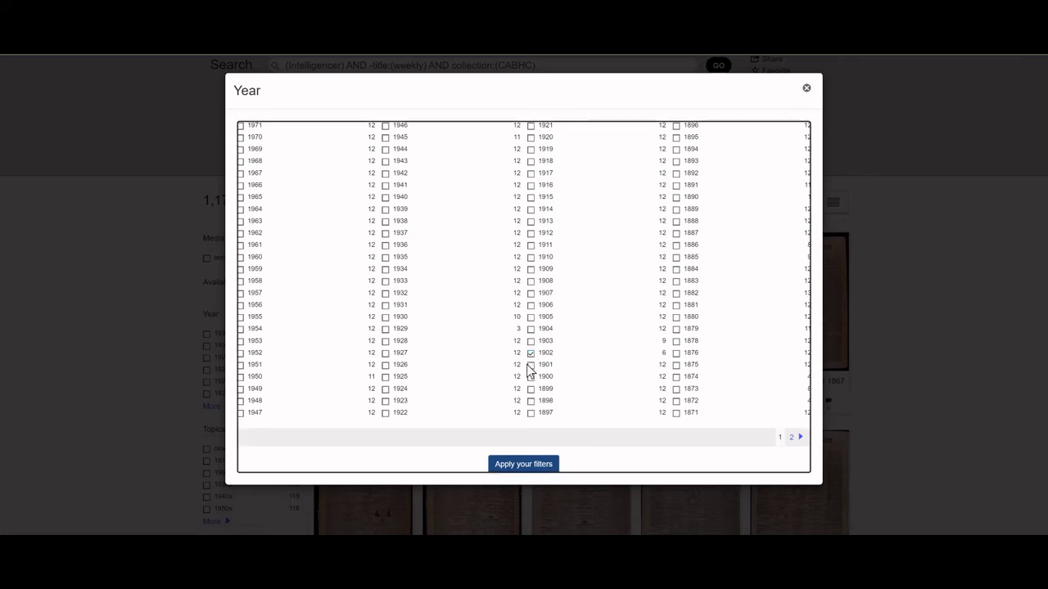
{"action": "left_click", "coordinate": [522, 465]}
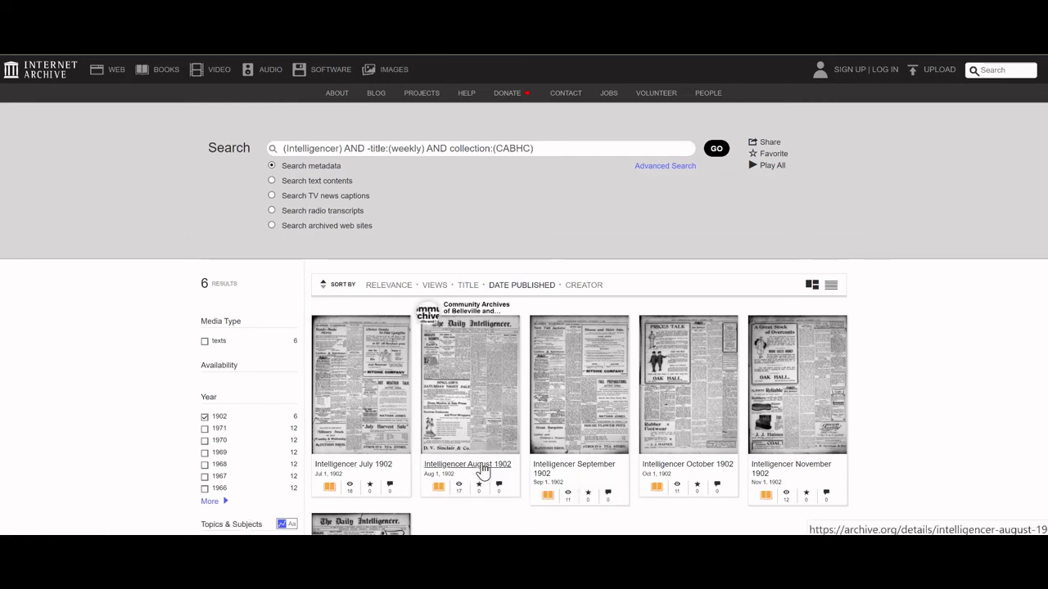
{"action": "left_click", "coordinate": [478, 392]}
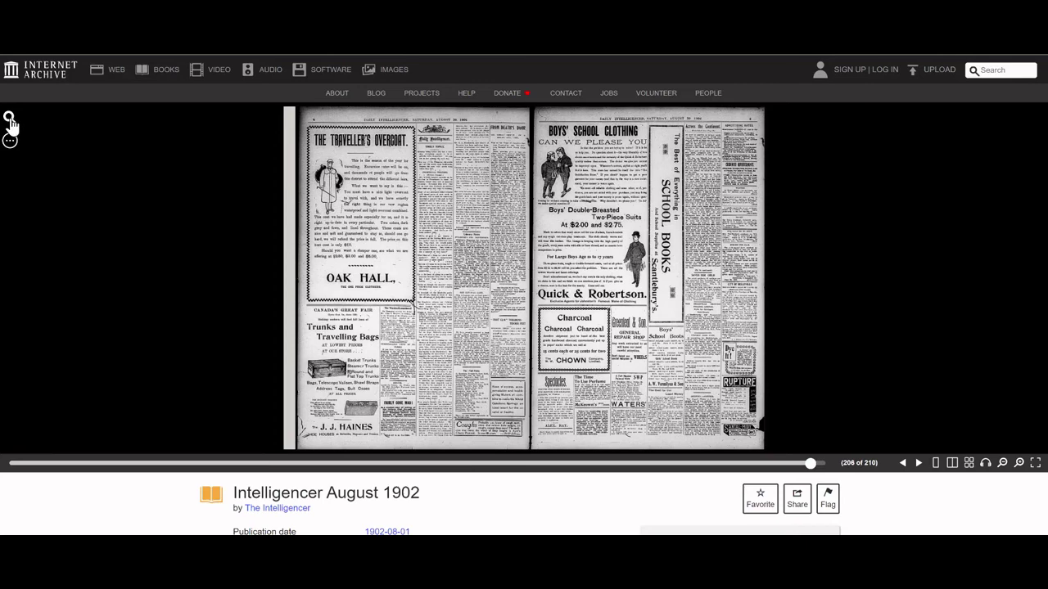
Search inside the August 1902 issue for another family surname
{"action": "left_click", "coordinate": [9, 119]}
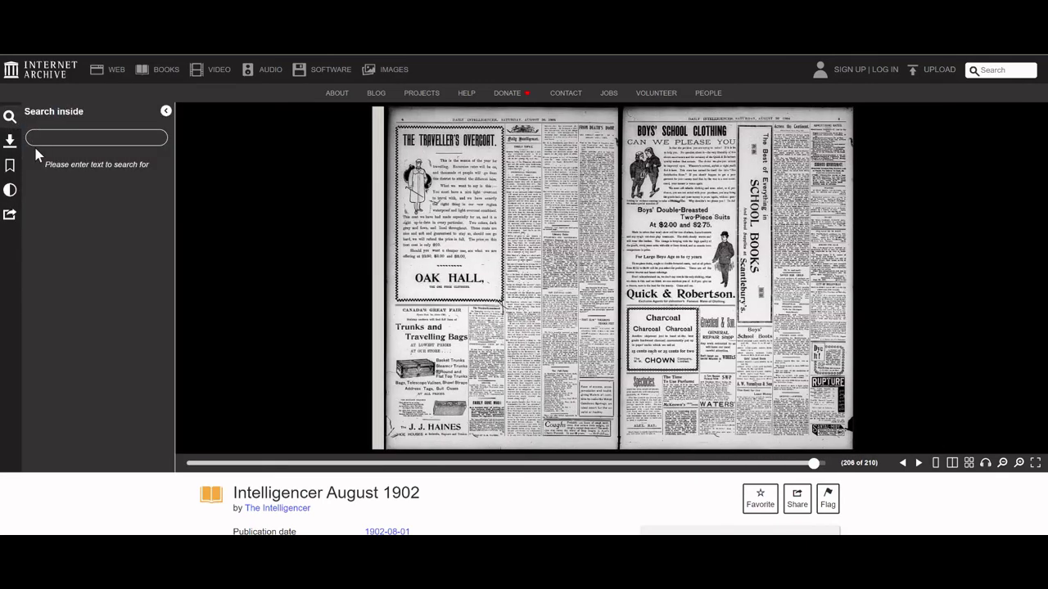
{"action": "type", "text": "Lane"}
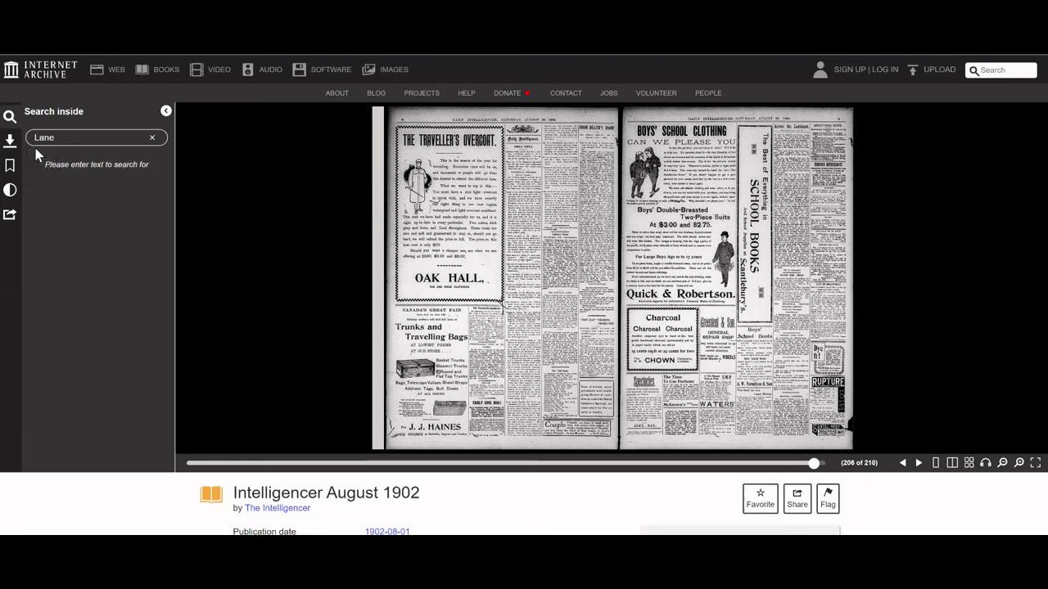
{"action": "key", "text": "Return"}
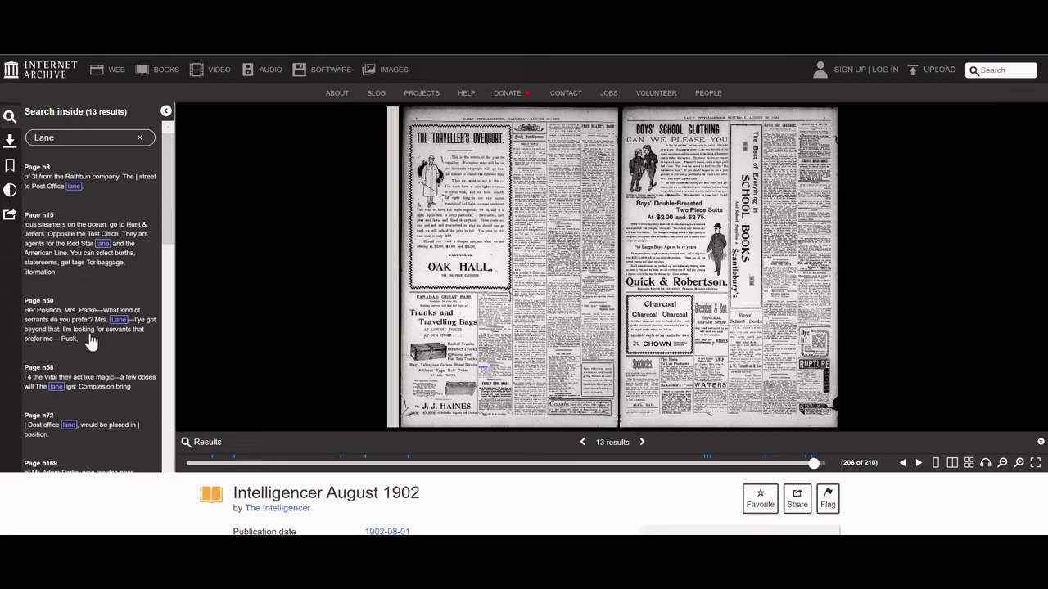
Review the matching excerpts in the August 1902 issue and open the death notice match on page n202
{"action": "scroll", "coordinate": [68, 360], "scroll_direction": "down", "scroll_amount": 1}
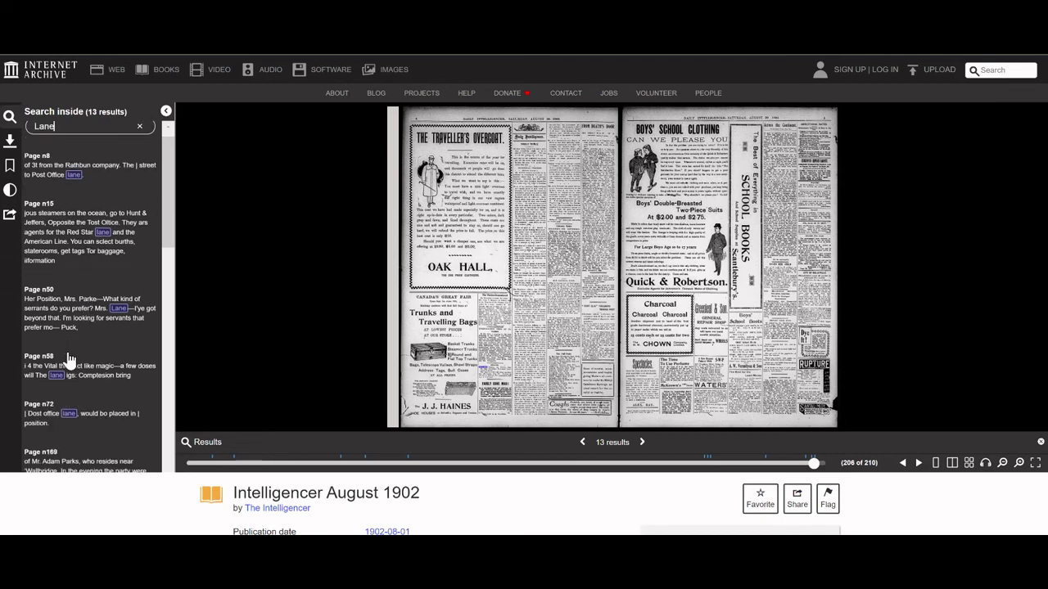
{"action": "scroll", "coordinate": [69, 360], "scroll_direction": "down", "scroll_amount": 2}
{"action": "scroll", "coordinate": [68, 363], "scroll_direction": "down", "scroll_amount": 2}
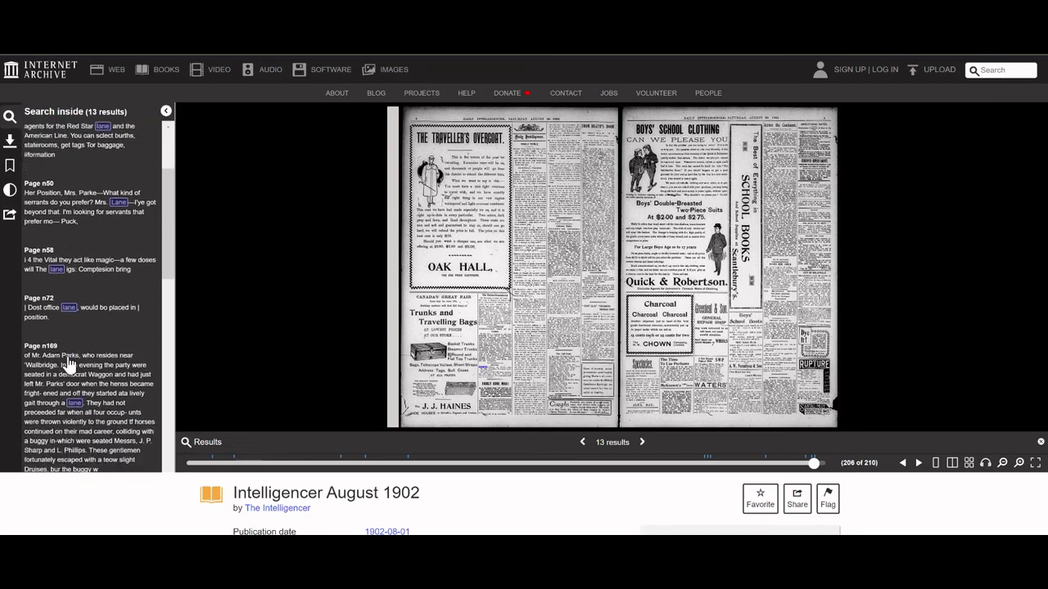
{"action": "scroll", "coordinate": [68, 367], "scroll_direction": "down", "scroll_amount": 2}
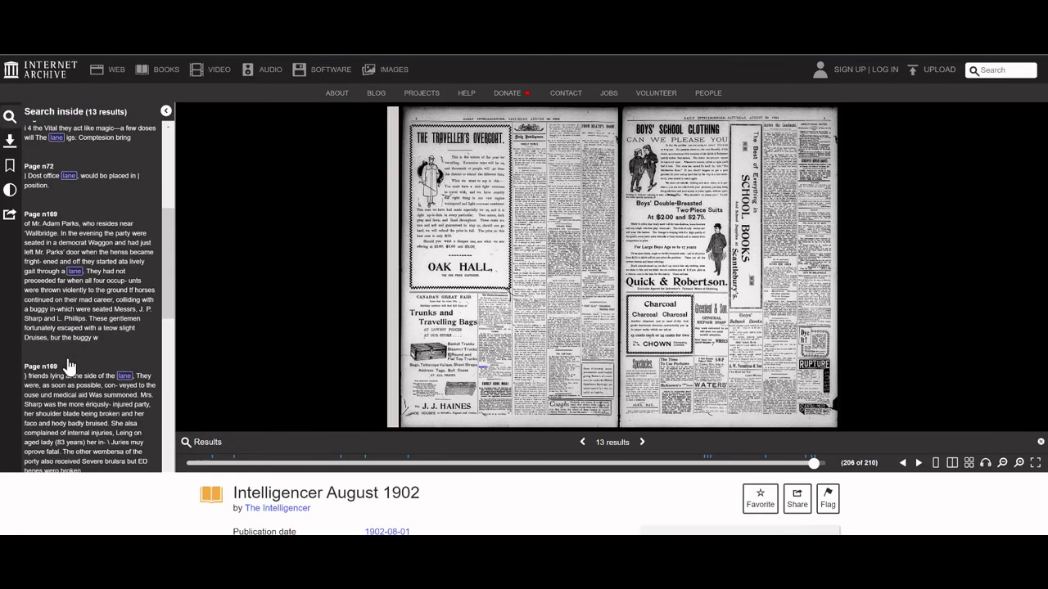
{"action": "scroll", "coordinate": [69, 367], "scroll_direction": "down", "scroll_amount": 2}
{"action": "scroll", "coordinate": [68, 366], "scroll_direction": "down", "scroll_amount": 2}
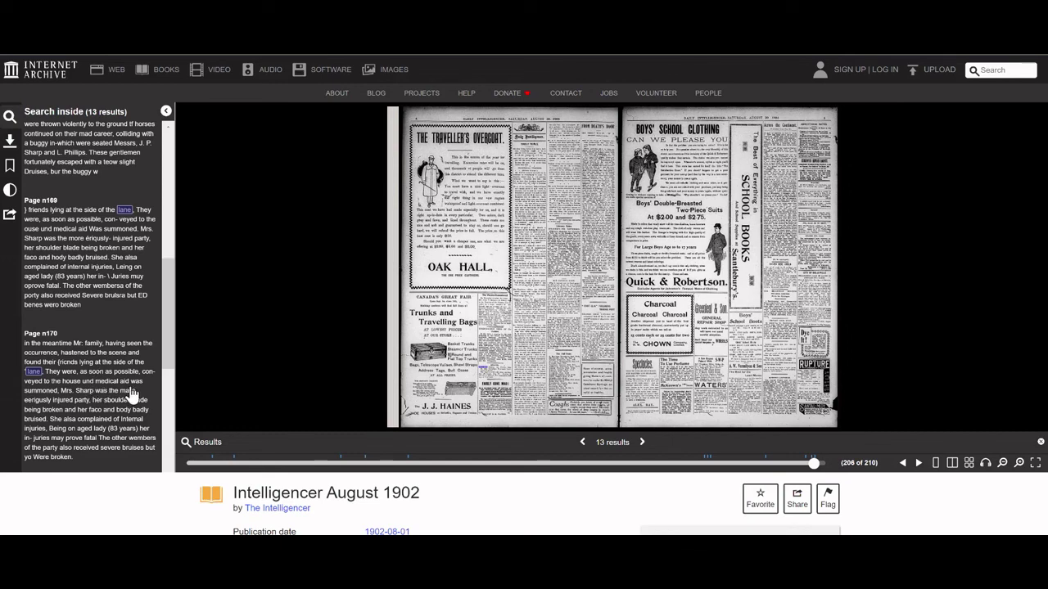
{"action": "scroll", "coordinate": [131, 394], "scroll_direction": "down", "scroll_amount": 2}
{"action": "scroll", "coordinate": [131, 395], "scroll_direction": "down", "scroll_amount": 2}
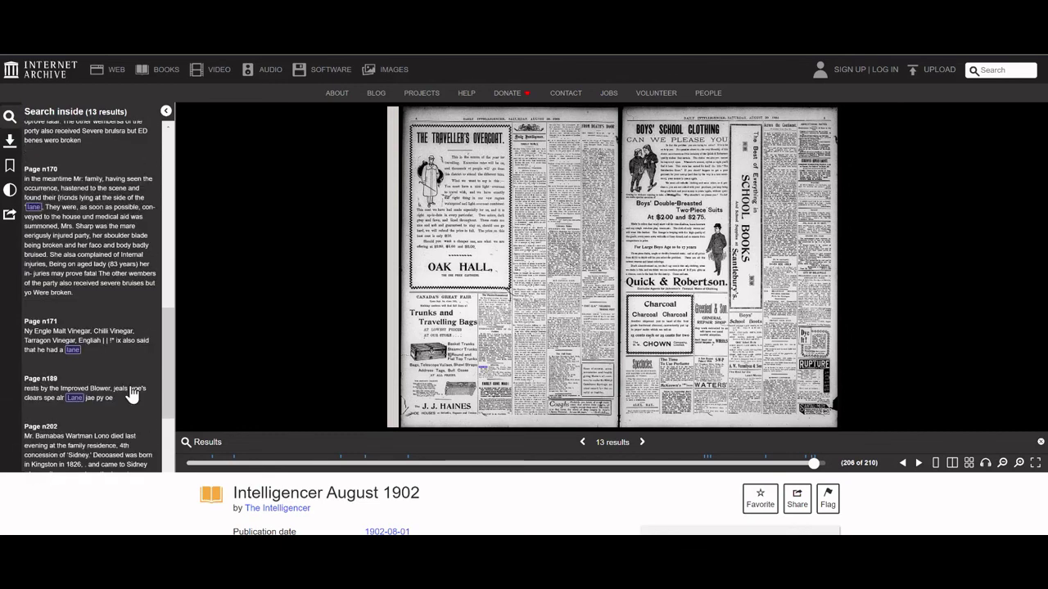
{"action": "scroll", "coordinate": [131, 394], "scroll_direction": "down", "scroll_amount": 2}
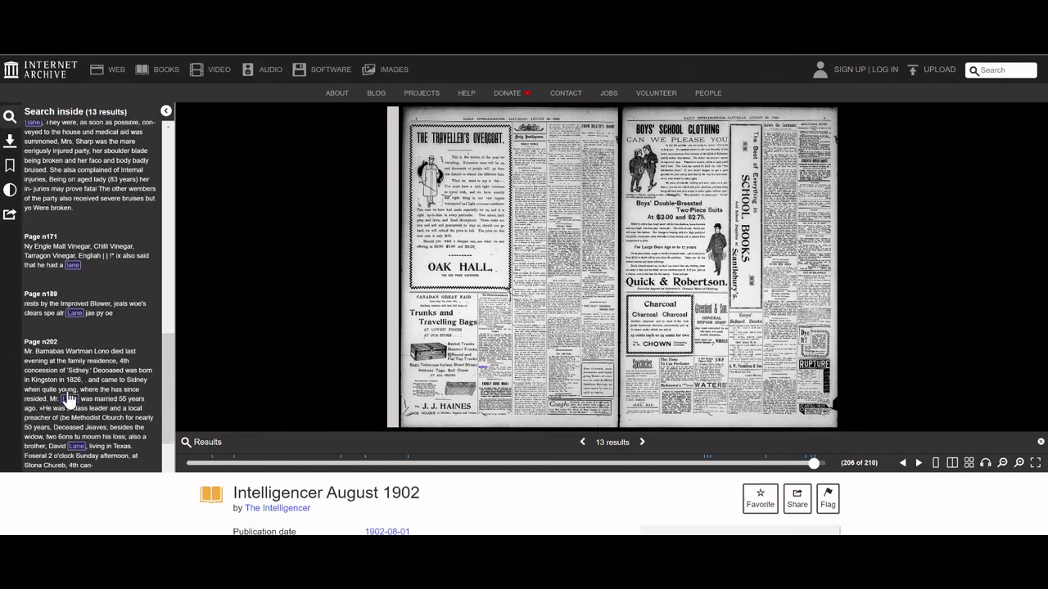
{"action": "left_click", "coordinate": [72, 401]}
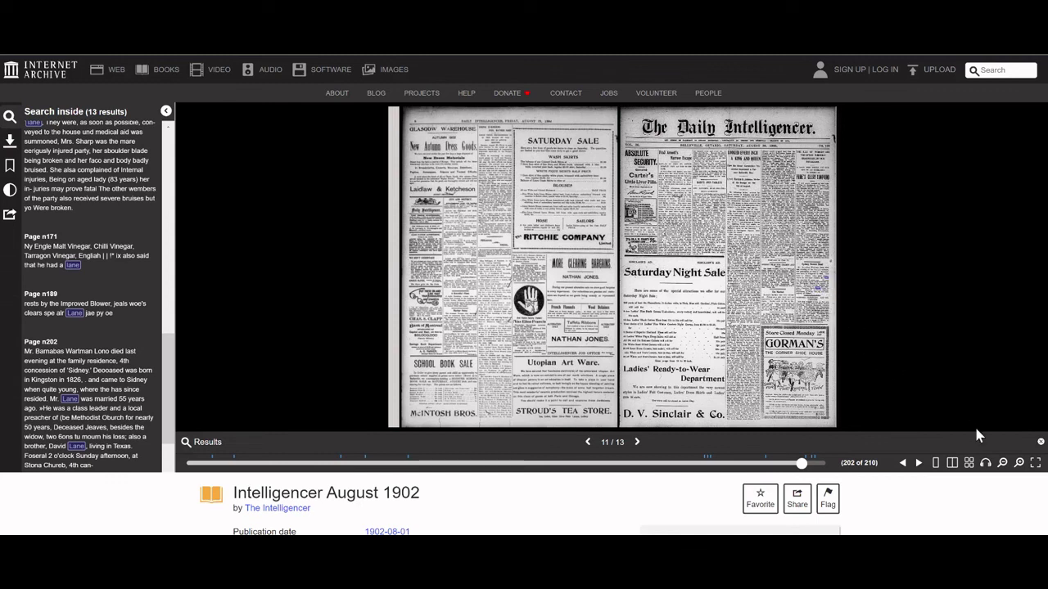
Enlarge the newspaper page and examine the full "Sydney Farmer Dead" notice around the highlighted surname matches
{"action": "left_click", "coordinate": [1019, 464]}
{"action": "left_click", "coordinate": [1019, 464]}
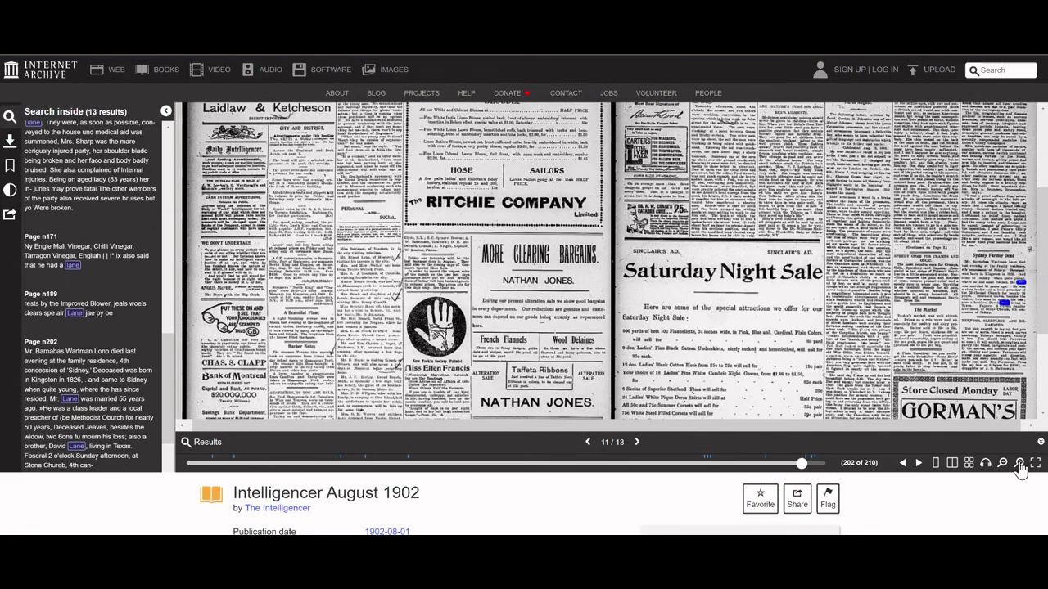
{"action": "left_click", "coordinate": [1019, 464]}
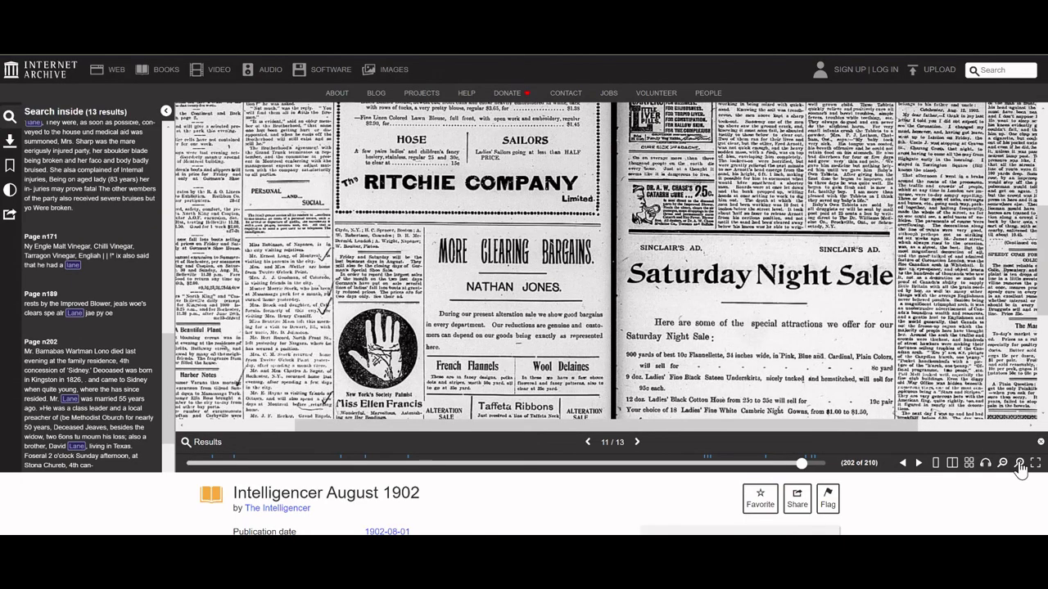
{"action": "left_click", "coordinate": [1019, 465]}
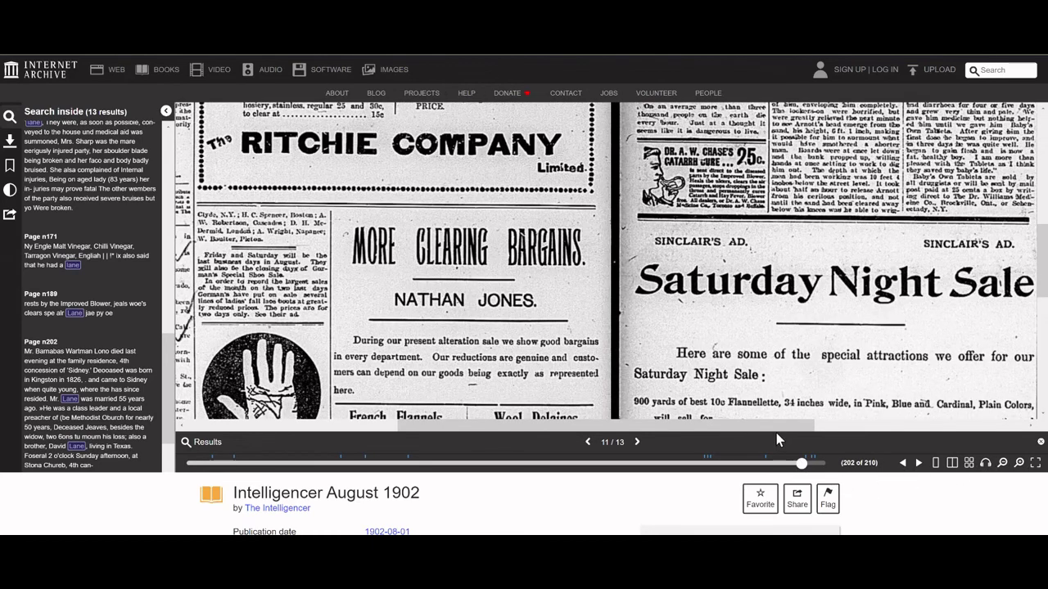
{"action": "left_click_drag", "start_coordinate": [779, 427], "coordinate": [1015, 414]}
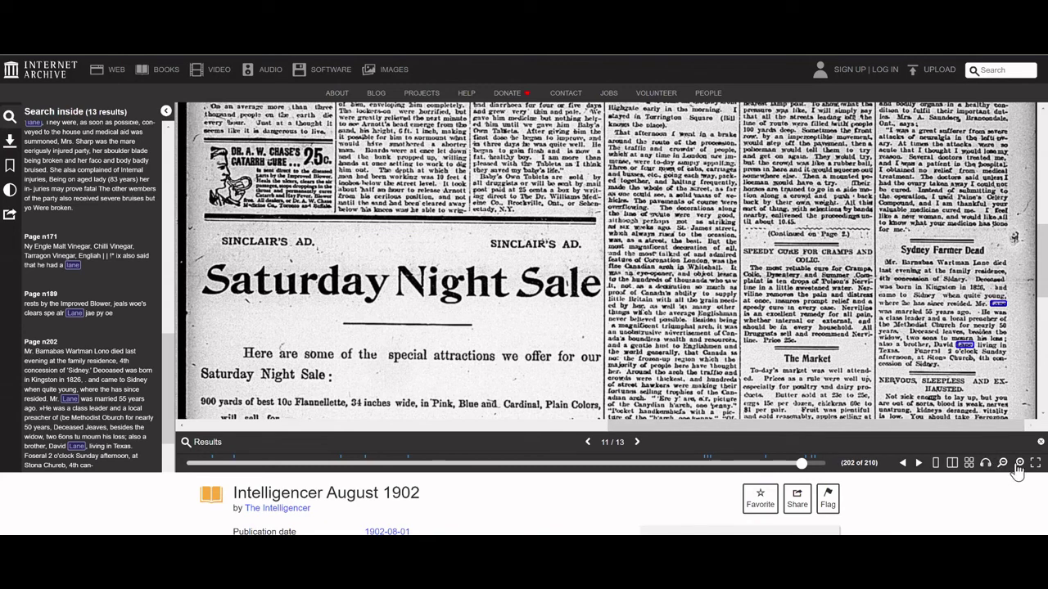
{"action": "left_click", "coordinate": [1019, 464]}
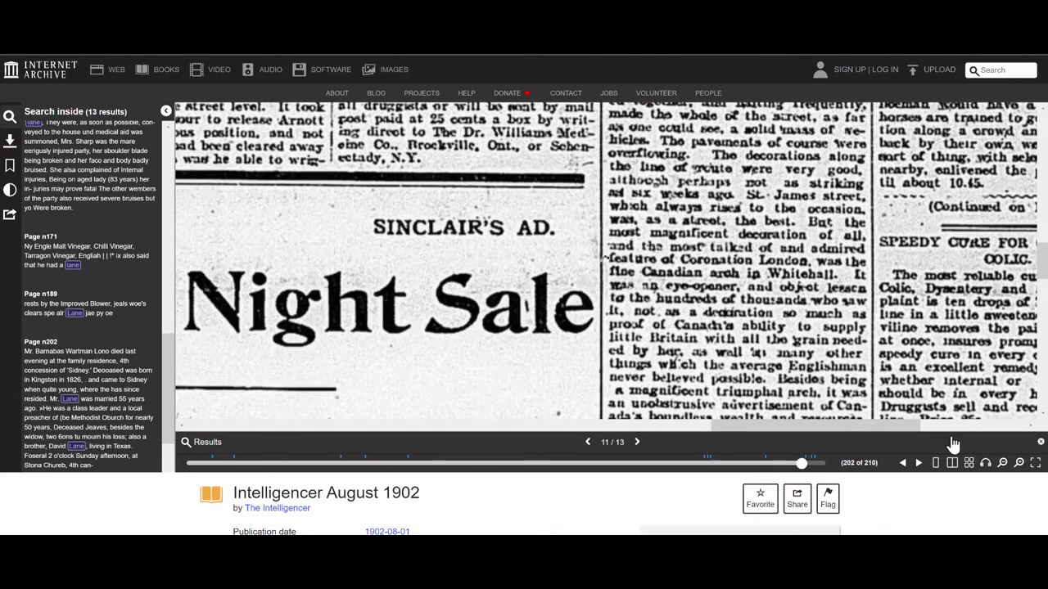
{"action": "left_click_drag", "start_coordinate": [800, 429], "coordinate": [973, 416]}
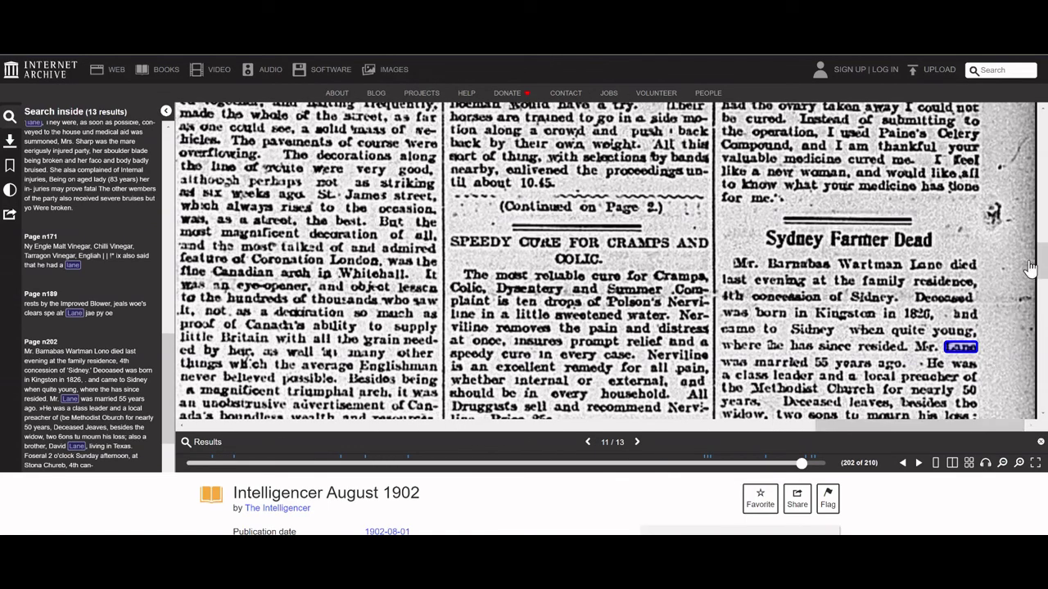
{"action": "scroll", "coordinate": [1040, 254], "scroll_direction": "down", "scroll_amount": 2}
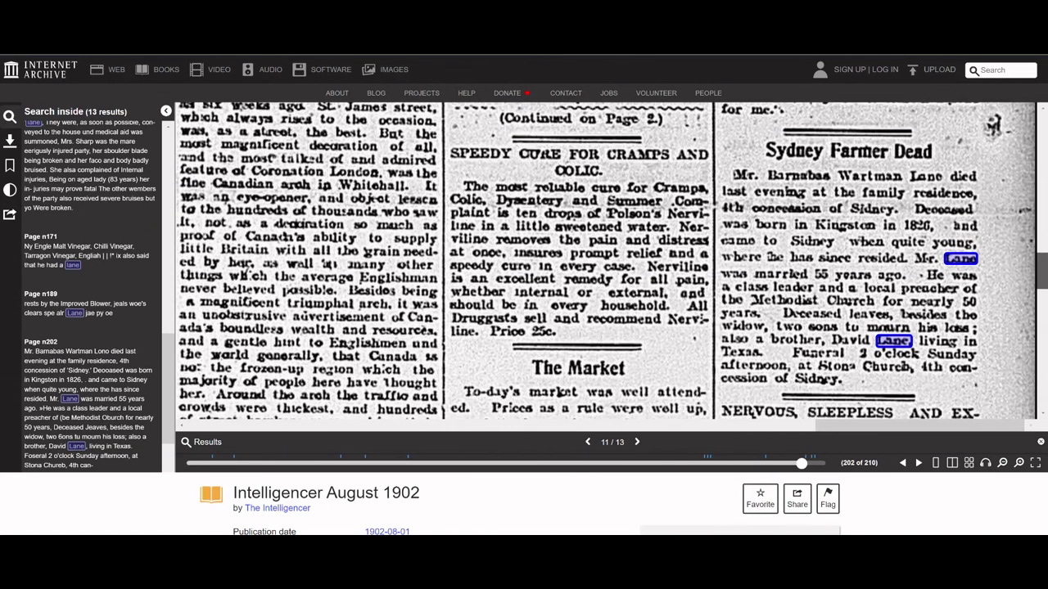